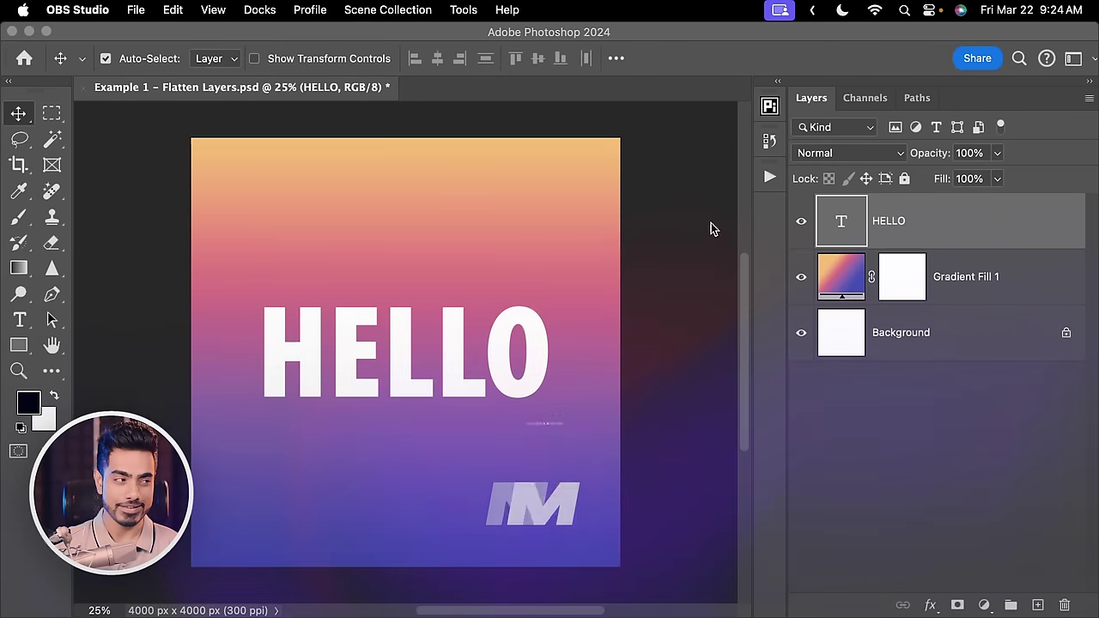
Toggle the HELLO text layer's visibility off and on to inspect the layered design
click(801, 234)
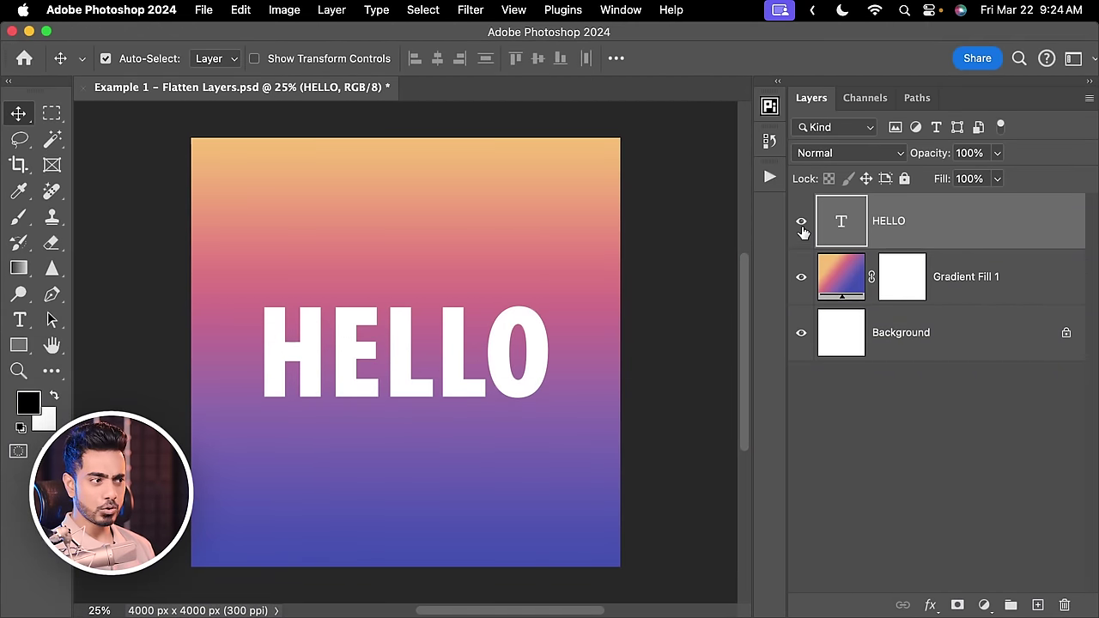
click(802, 228)
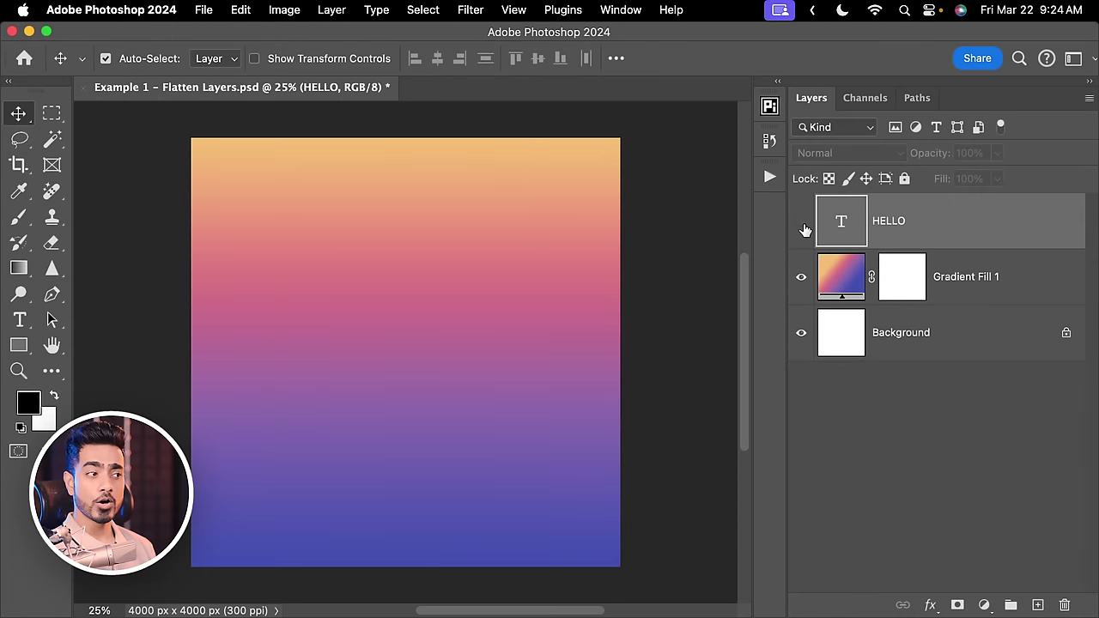
click(802, 228)
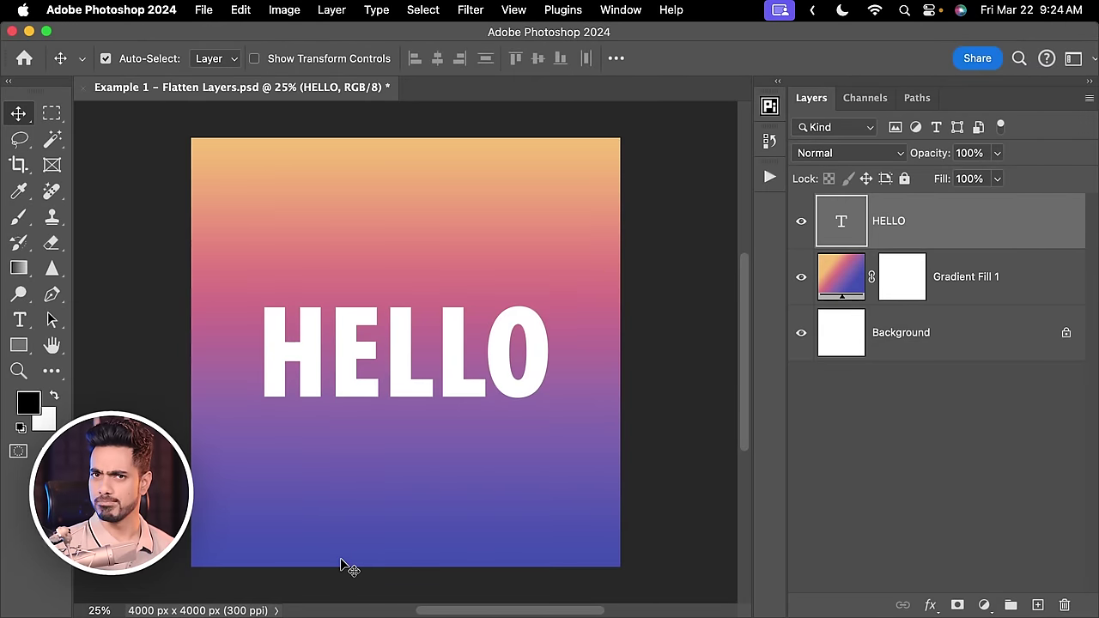
Open the Export As settings for the unmerged HELLO design and try an export width of 1000 px
click(204, 10)
mouse_move(289, 287)
click(477, 300)
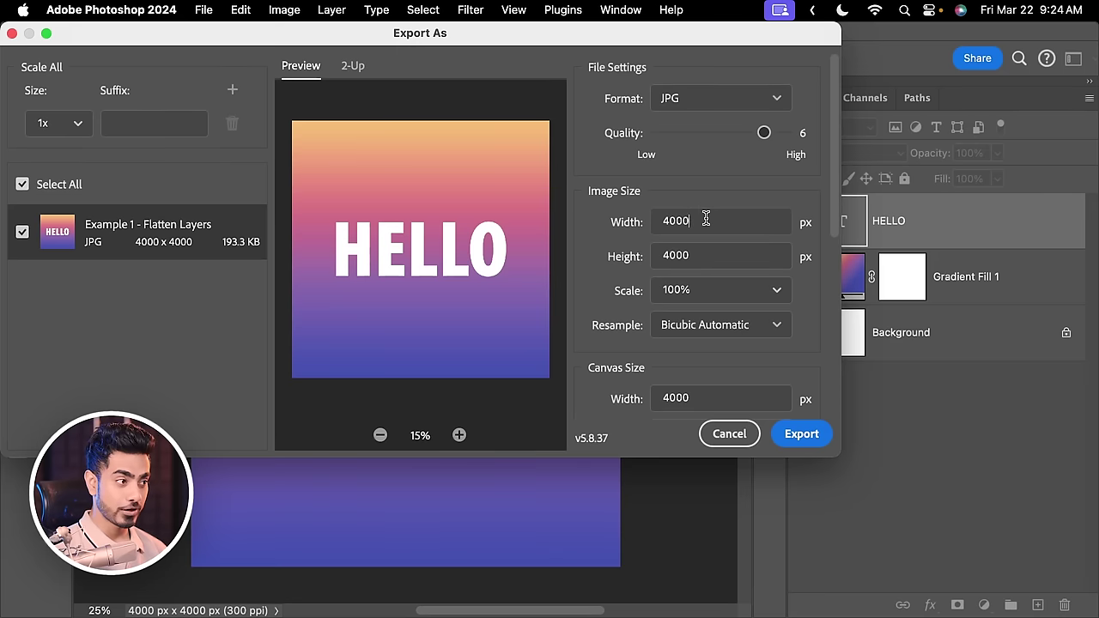
double_click(704, 215)
text(1000)
key(Tab)
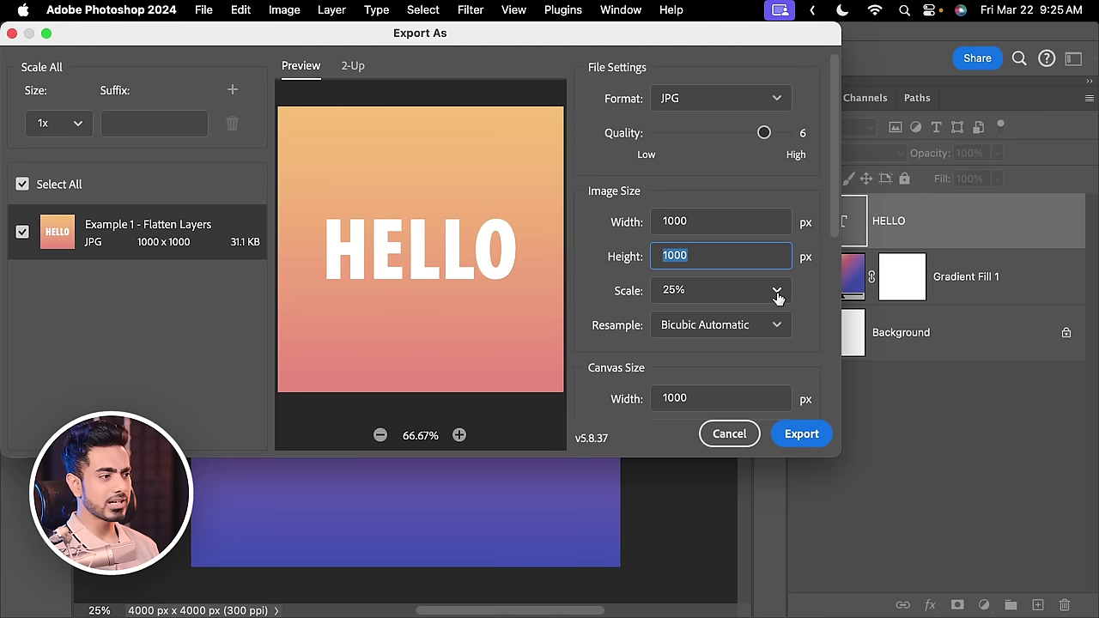
Try export scales of 10% and 75% for the unmerged design, and cancel the export
click(776, 290)
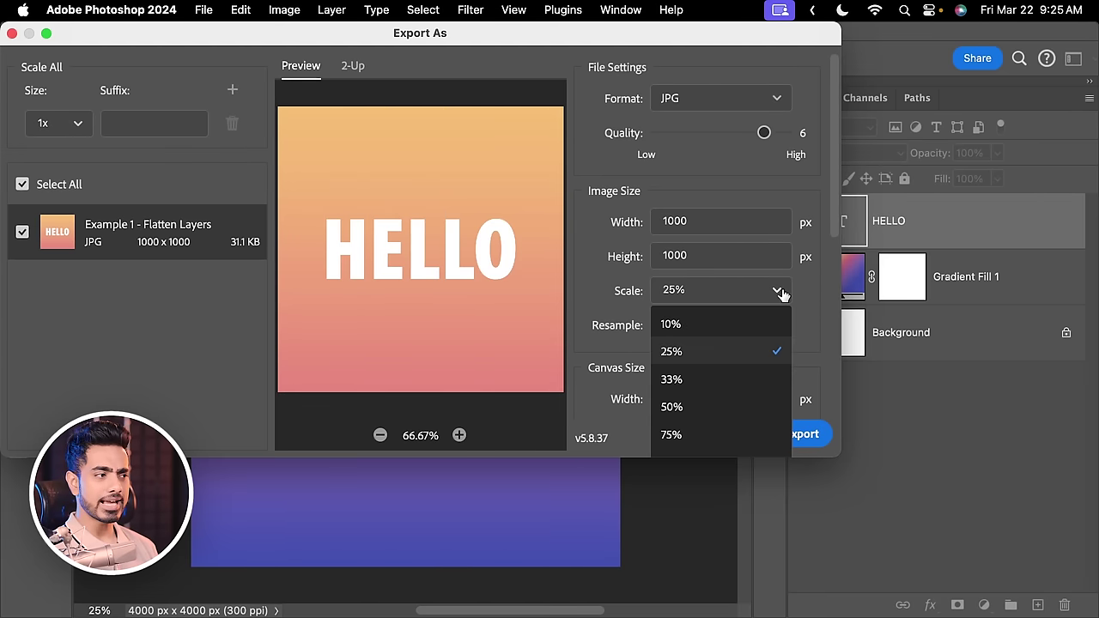
click(709, 327)
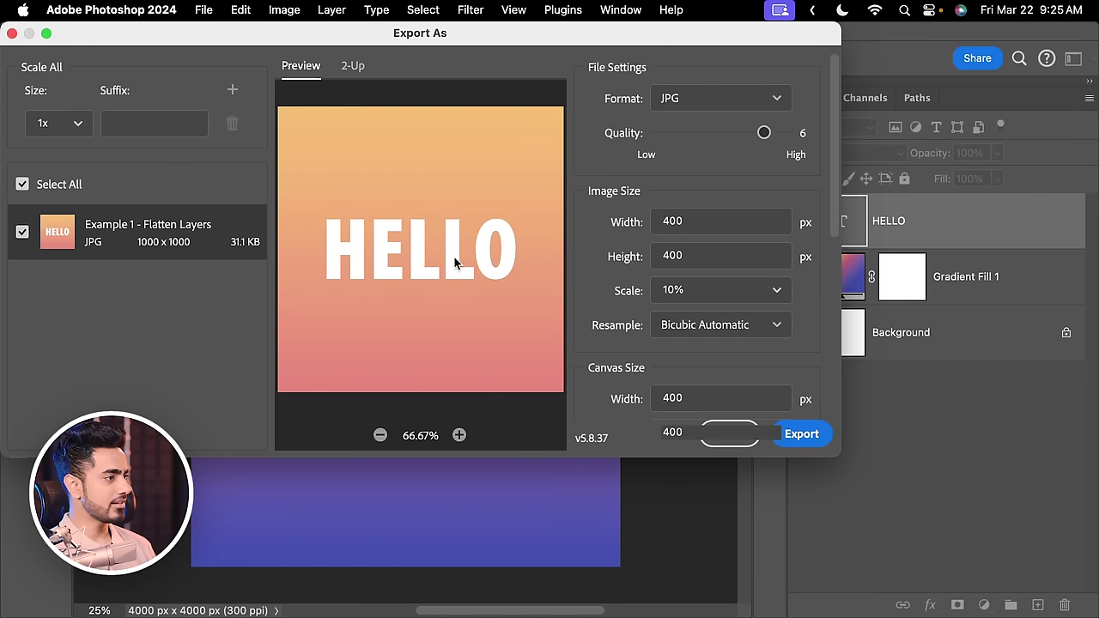
click(774, 292)
click(713, 431)
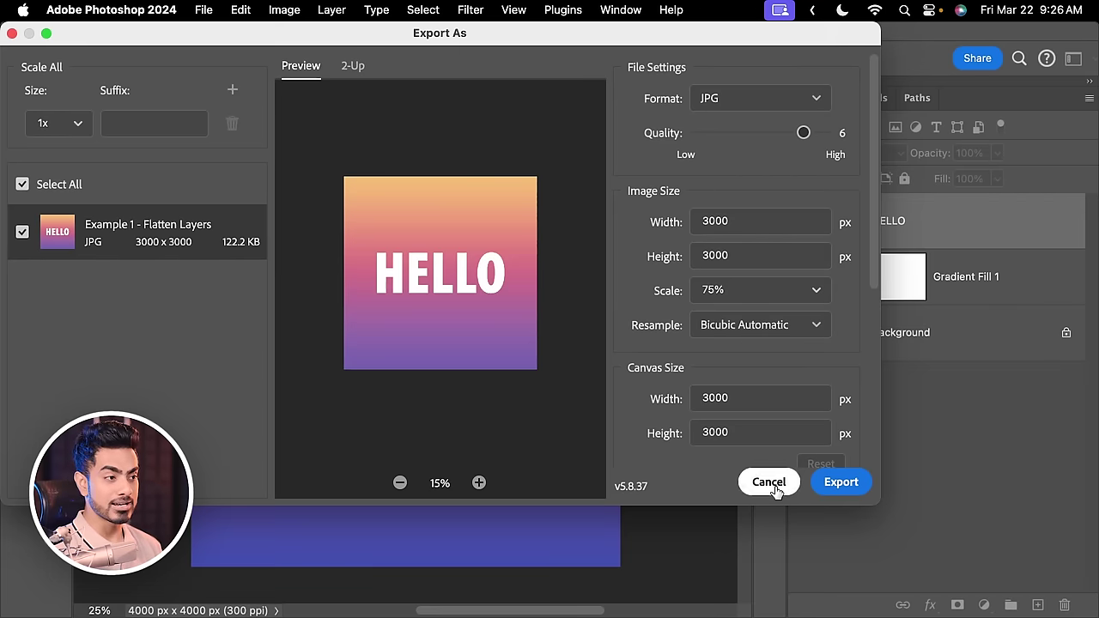
click(772, 484)
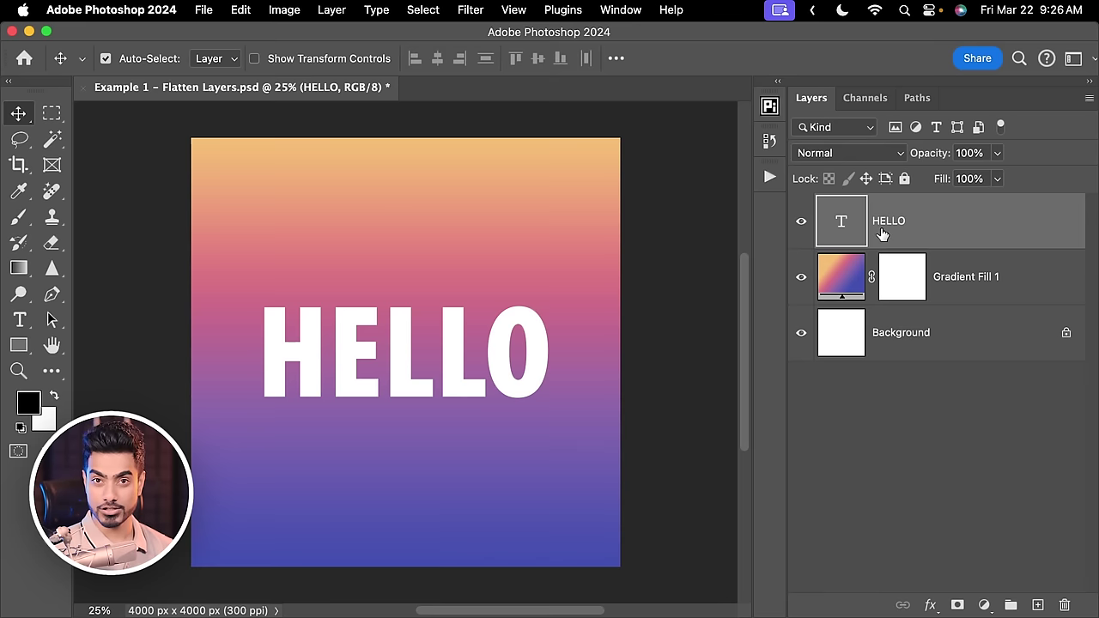
Stamp all visible layers into a new merged layer above the HELLO text layer
key(super+alt+shift+e)
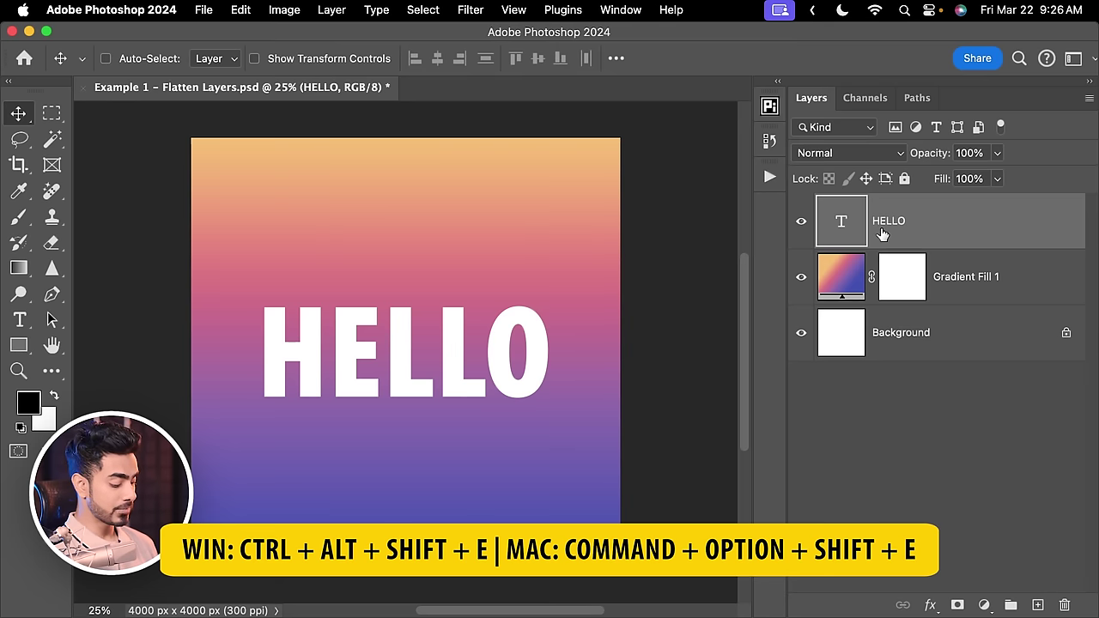
key(super+alt+shift+e)
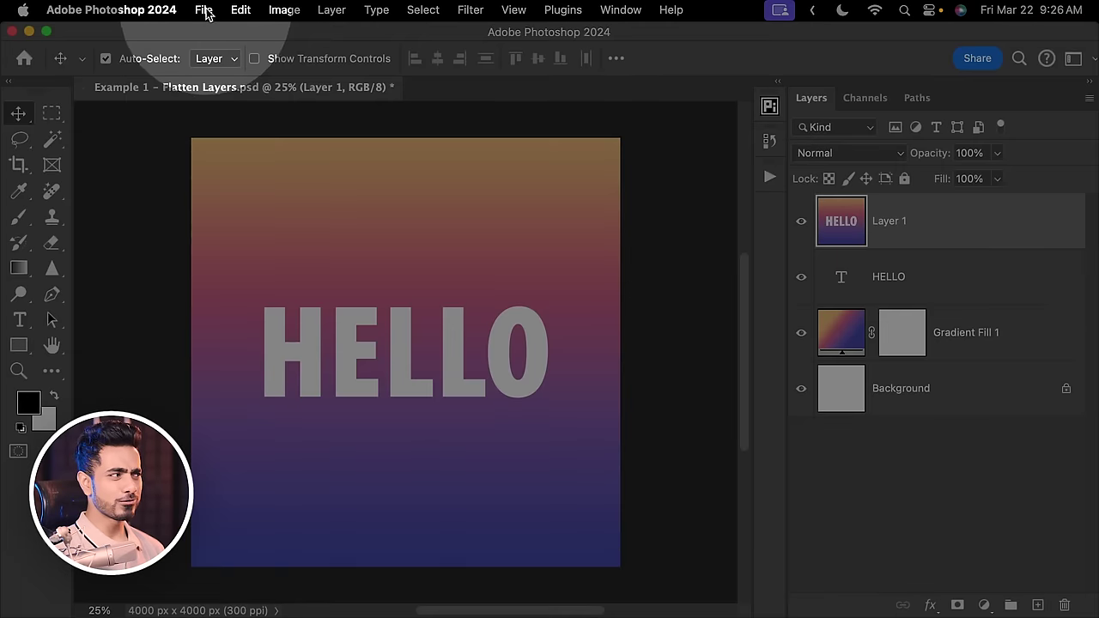
Open the Export As settings for the stamped design, set the scale to 10%, and change the width to 1000 px
click(204, 9)
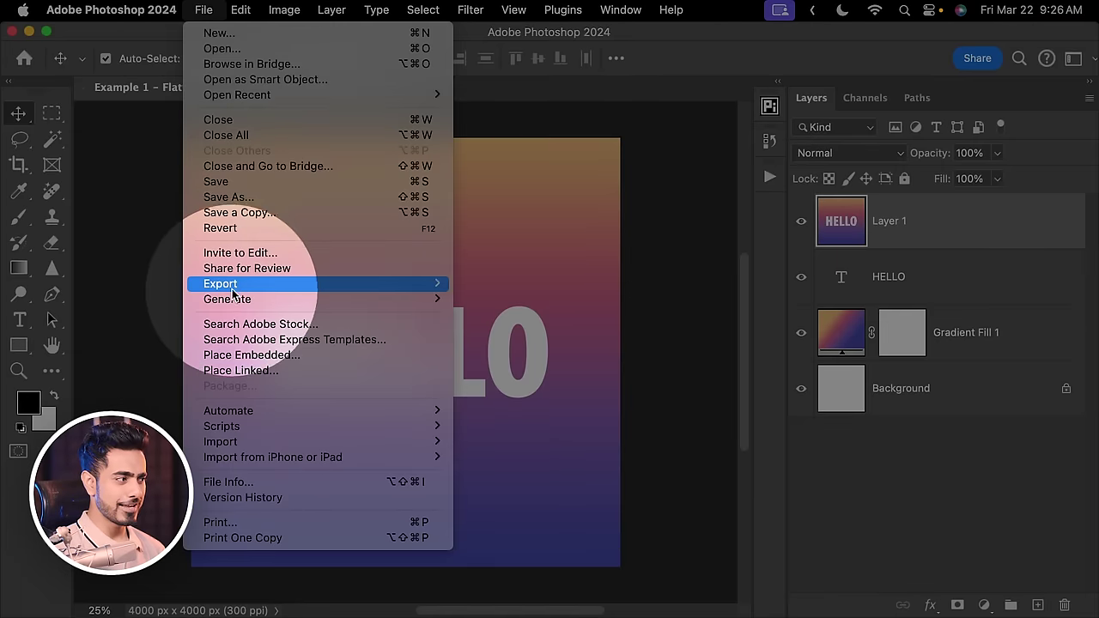
mouse_move(287, 283)
click(502, 300)
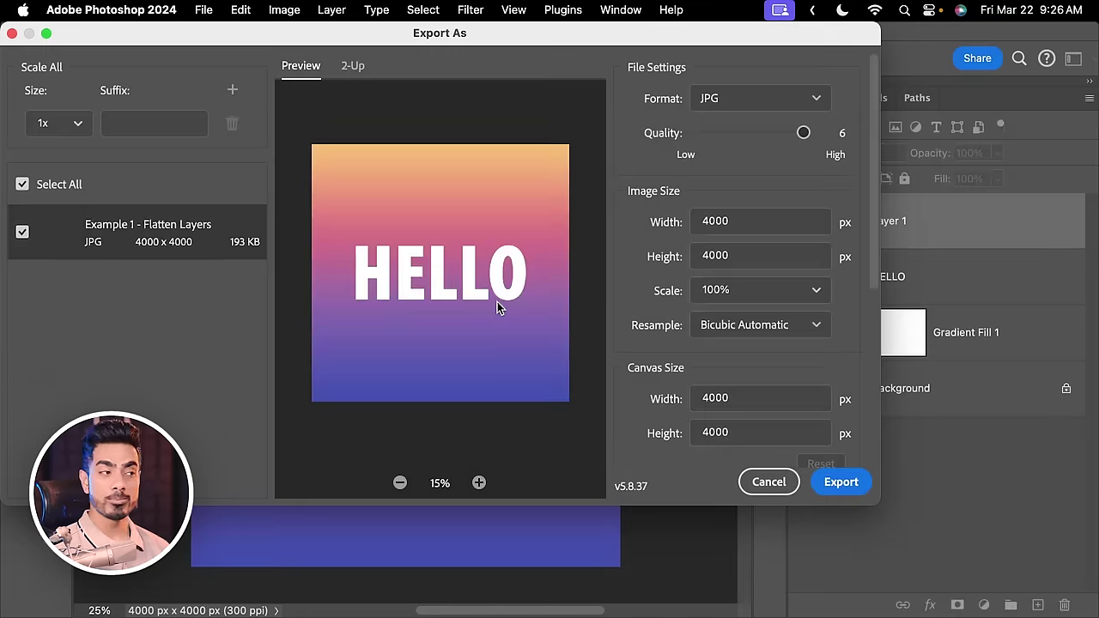
click(818, 292)
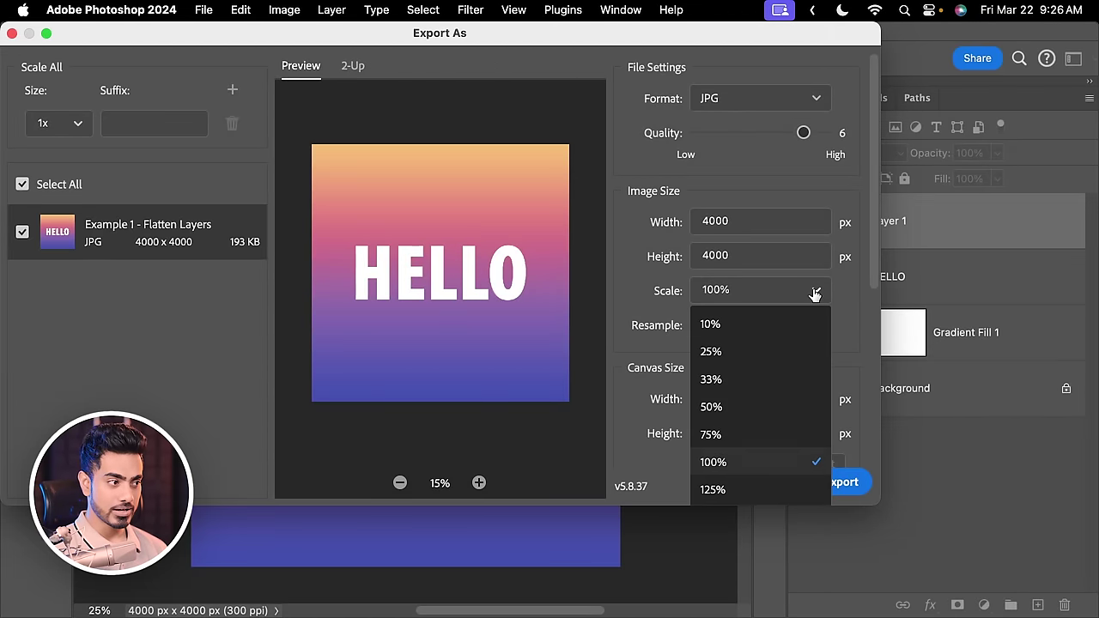
click(756, 332)
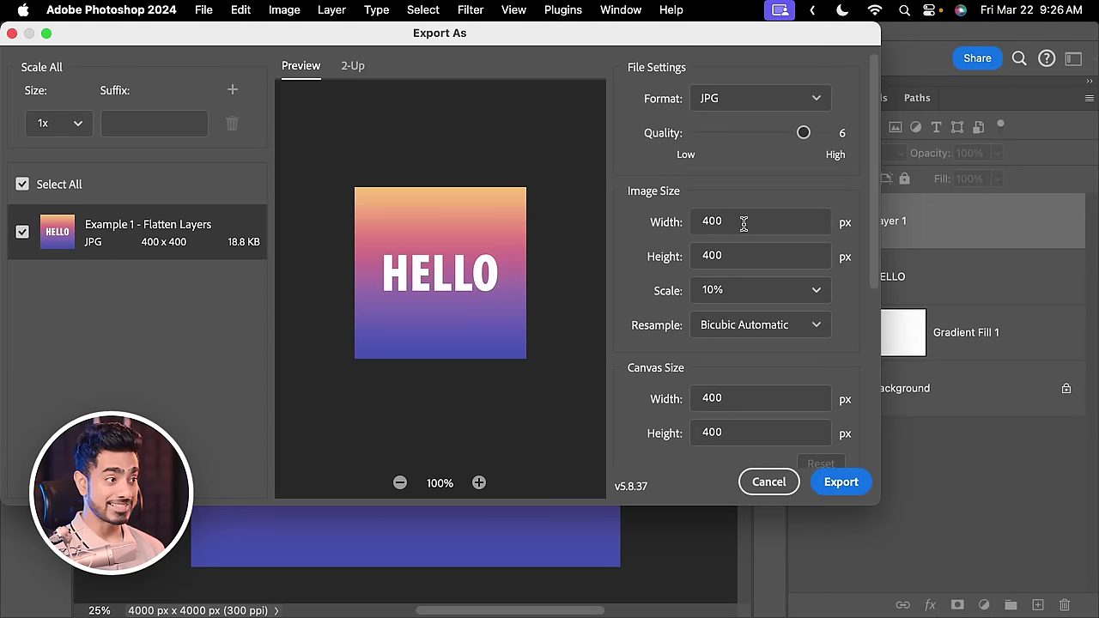
double_click(735, 221)
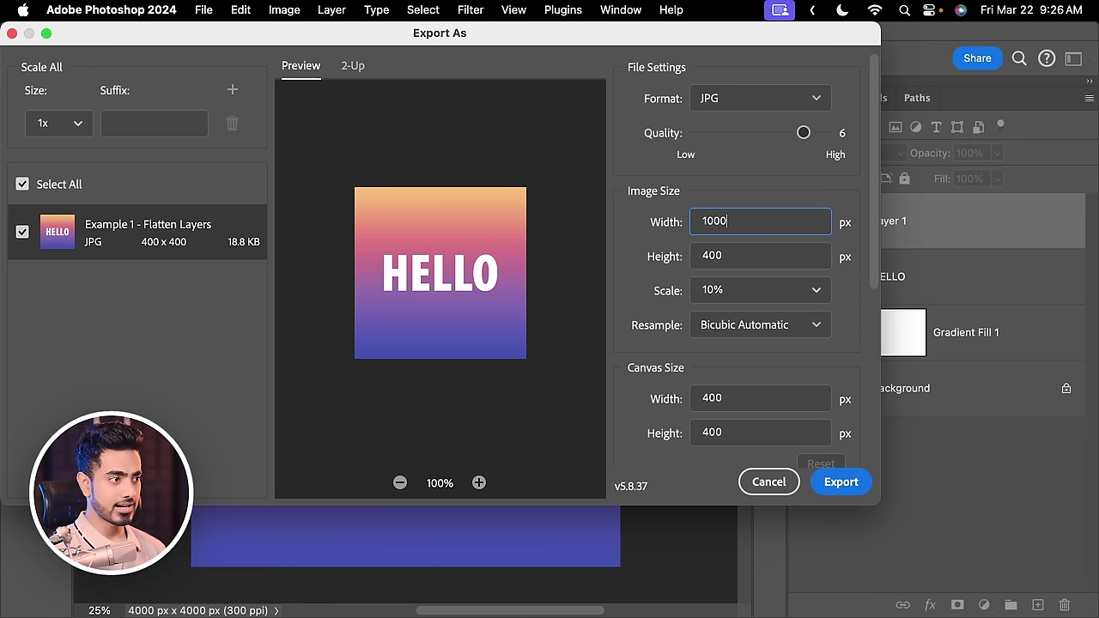
key(Return)
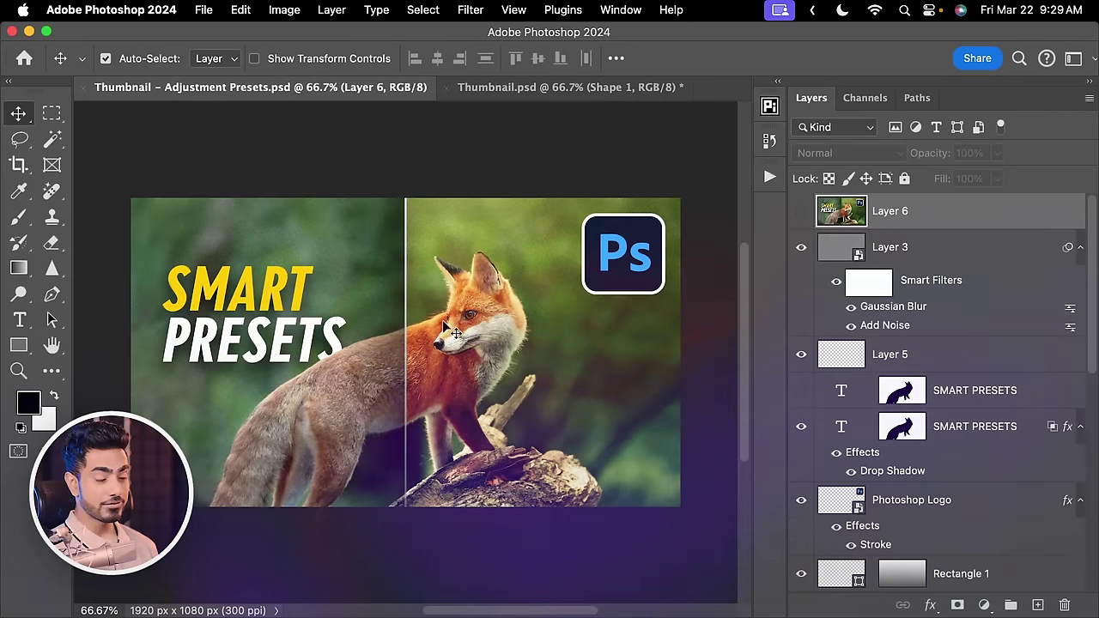
Compare the Thumbnail – Adjustment Presets.psd and Thumbnail.psd documents by switching between them
click(512, 88)
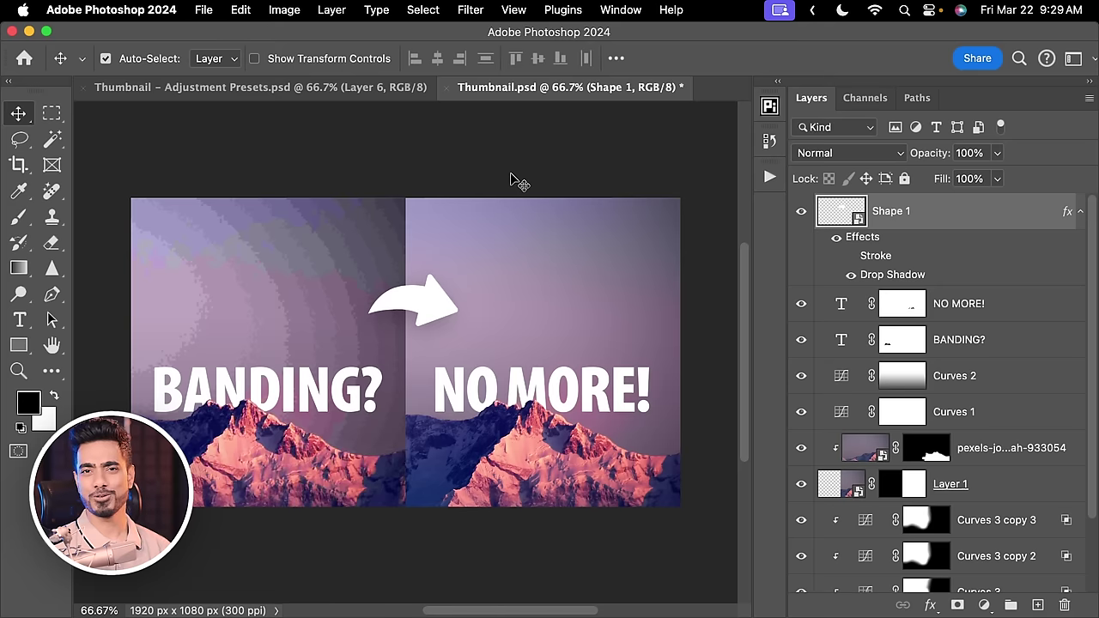
click(386, 87)
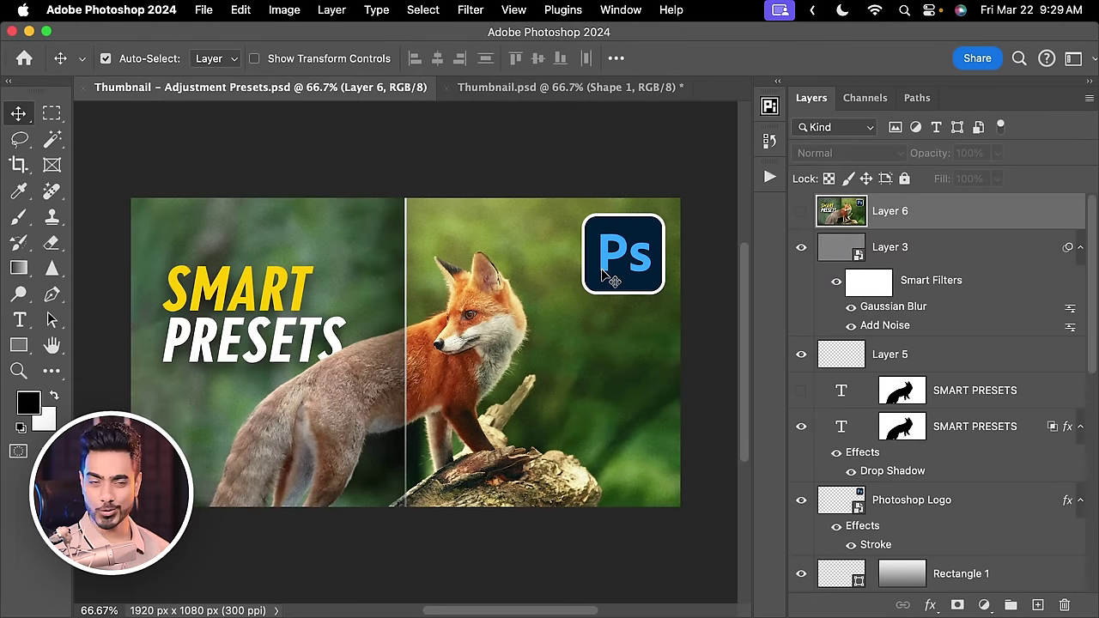
click(497, 87)
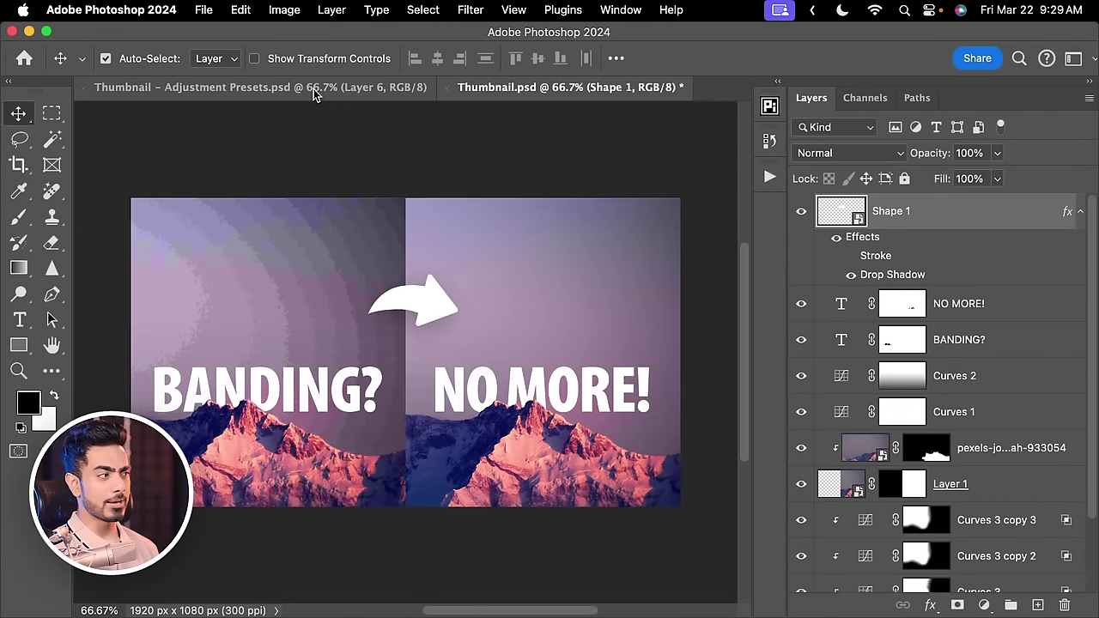
click(324, 88)
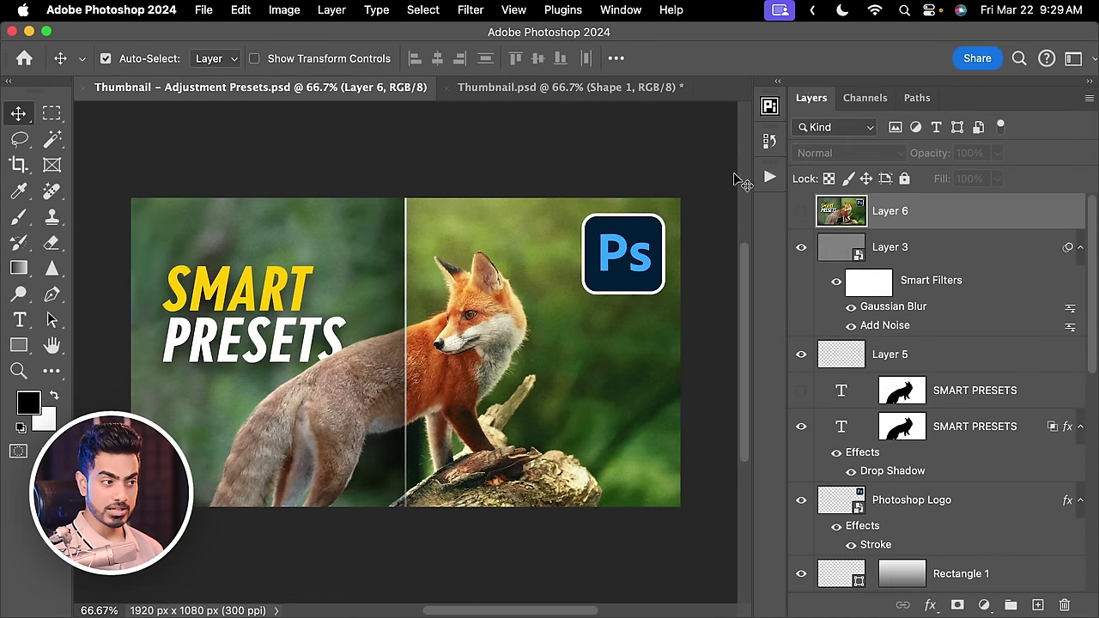
Try a regular paste of the Photoshop Logo layer from Thumbnail – Adjustment Presets.psd into Thumbnail.psd, and delete the pasted copy
scroll(918, 418, down, 3)
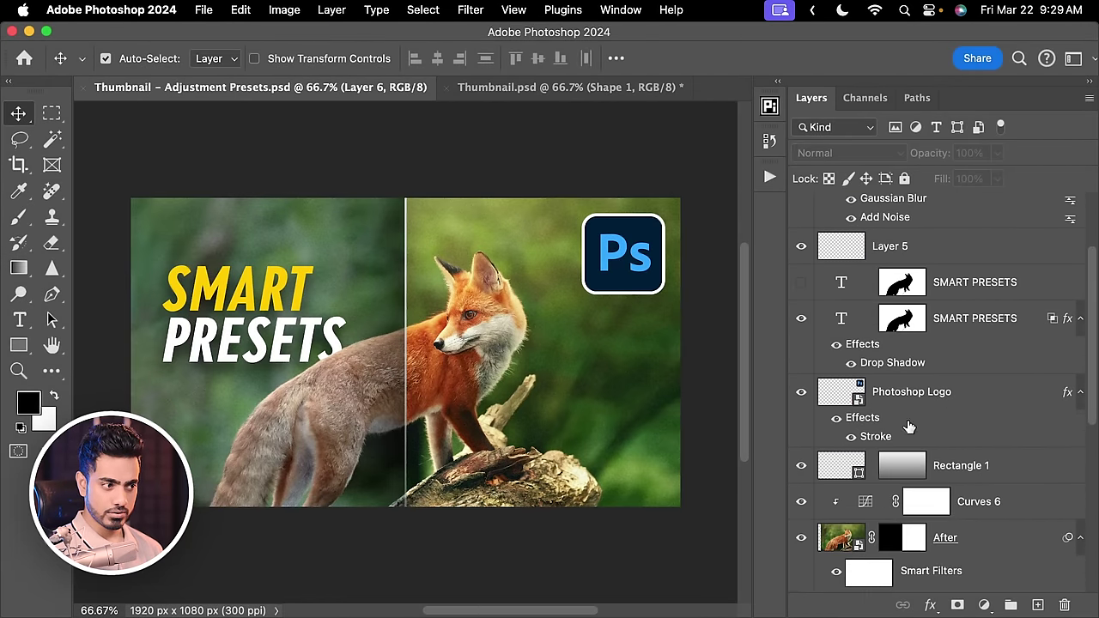
click(957, 397)
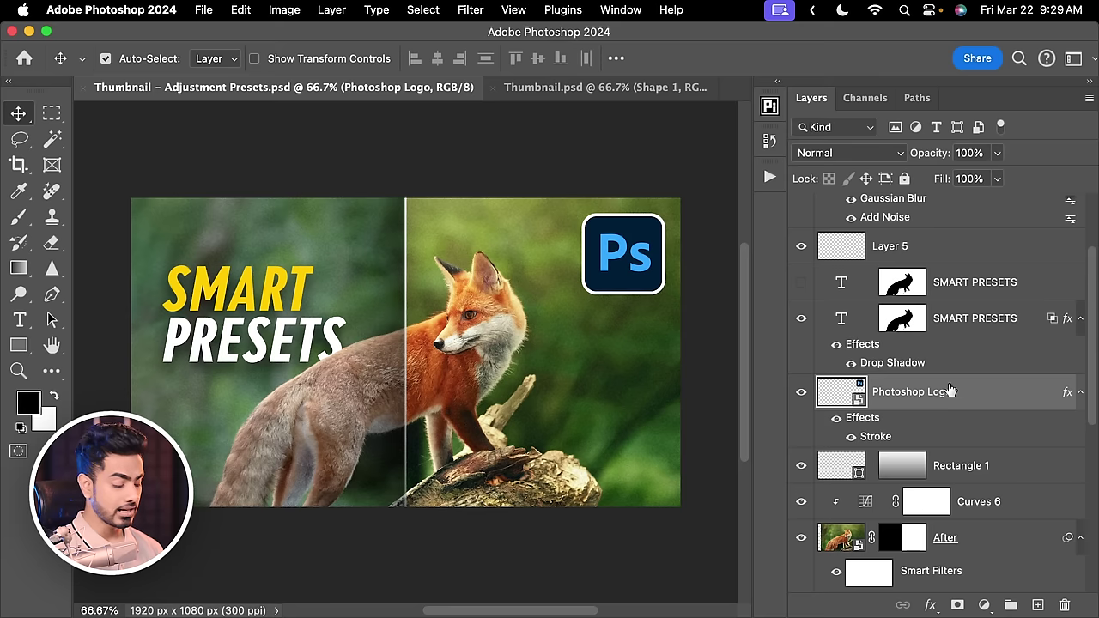
key(super+c)
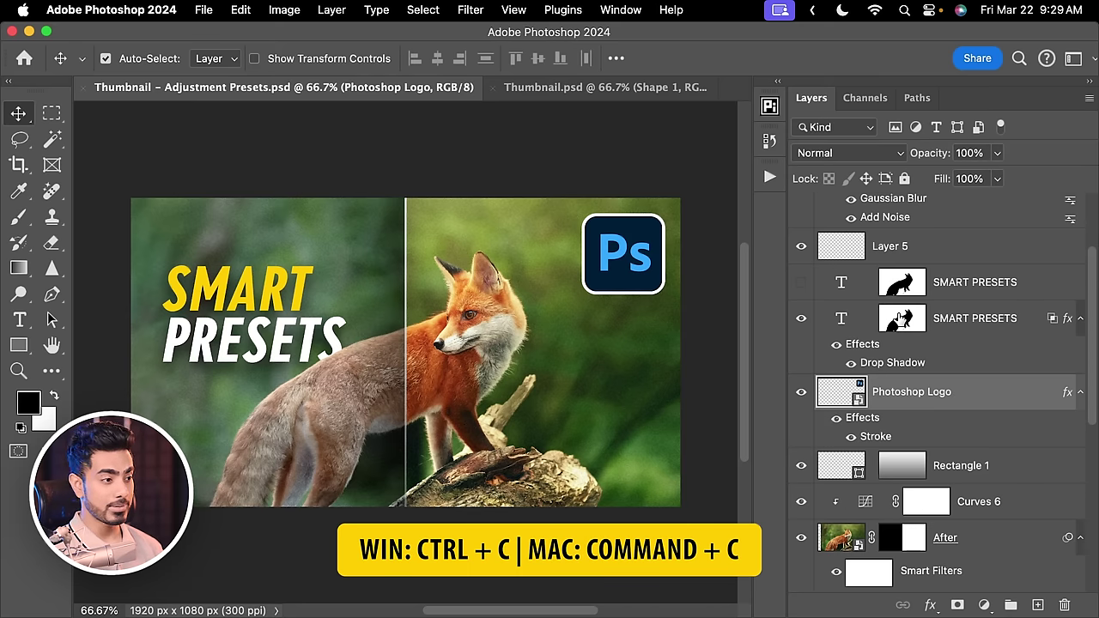
click(598, 89)
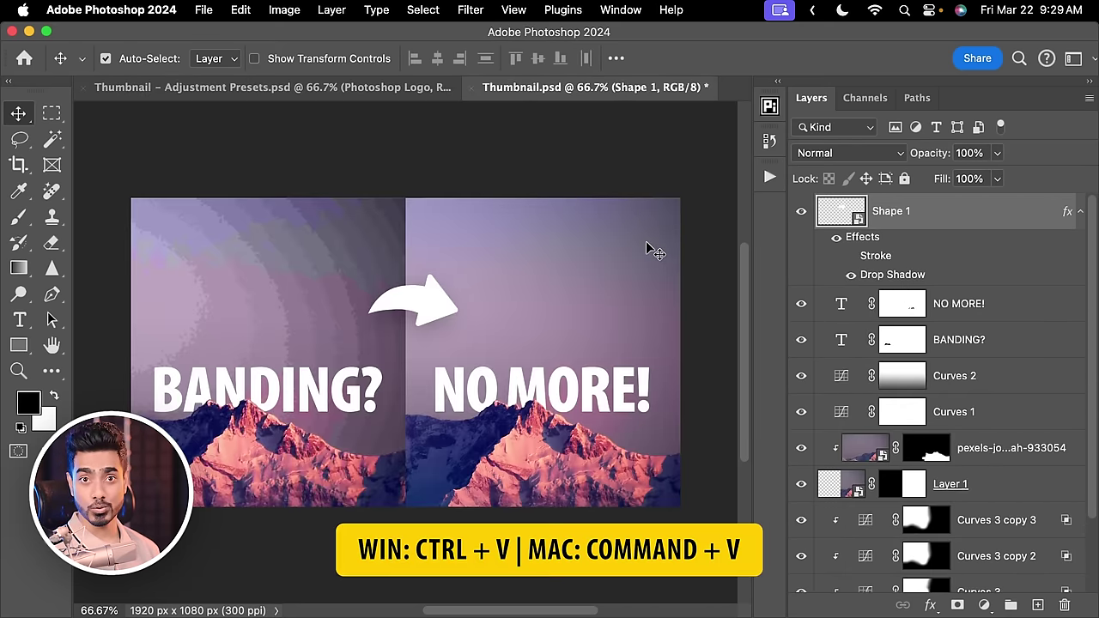
key(super+v)
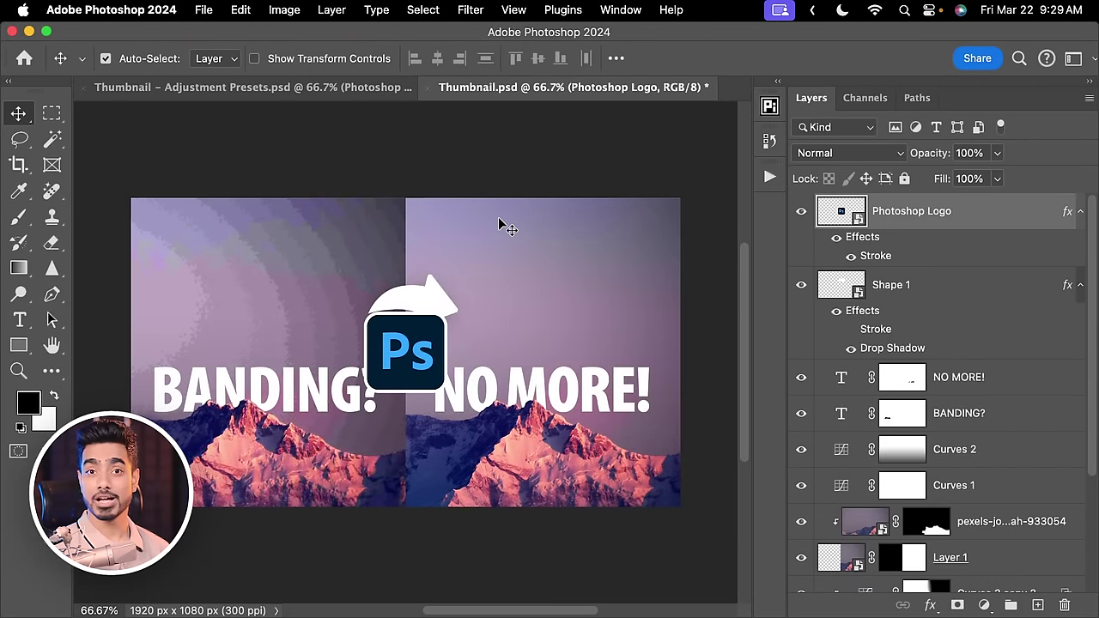
drag(987, 213, 1063, 604)
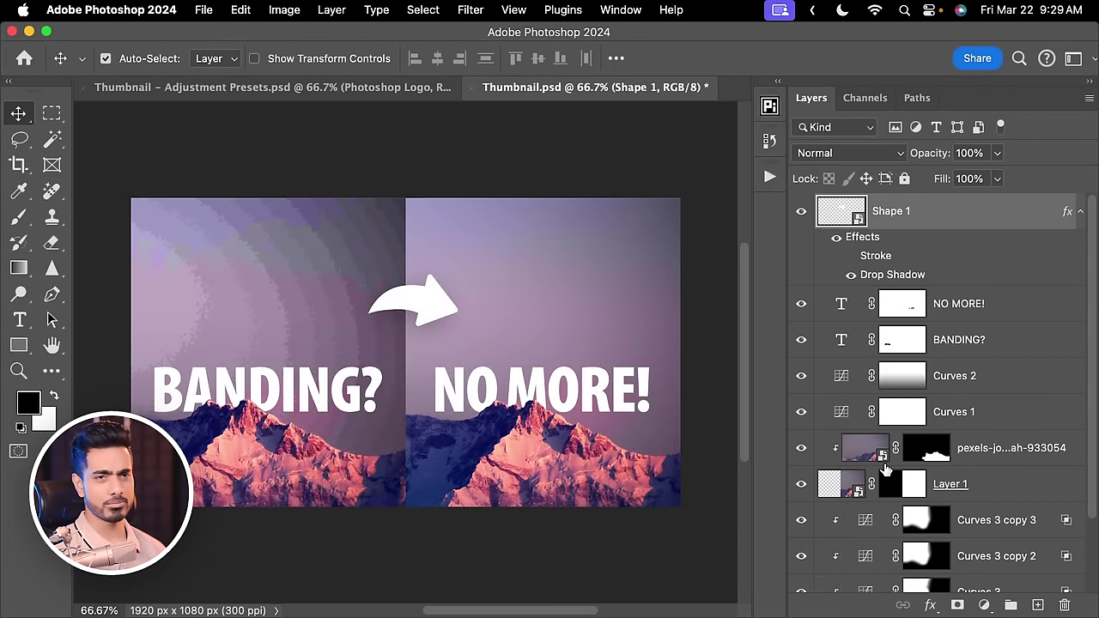
Copy the Photoshop Logo layer from Thumbnail – Adjustment Presets.psd and paste it in place into Thumbnail.psd
click(382, 89)
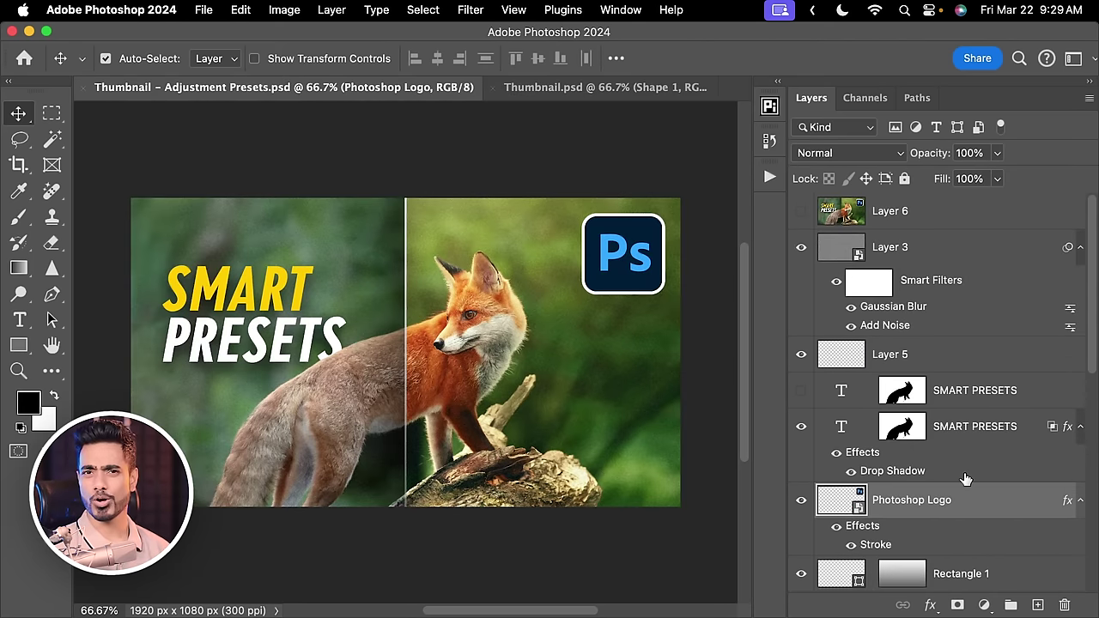
key(super+c)
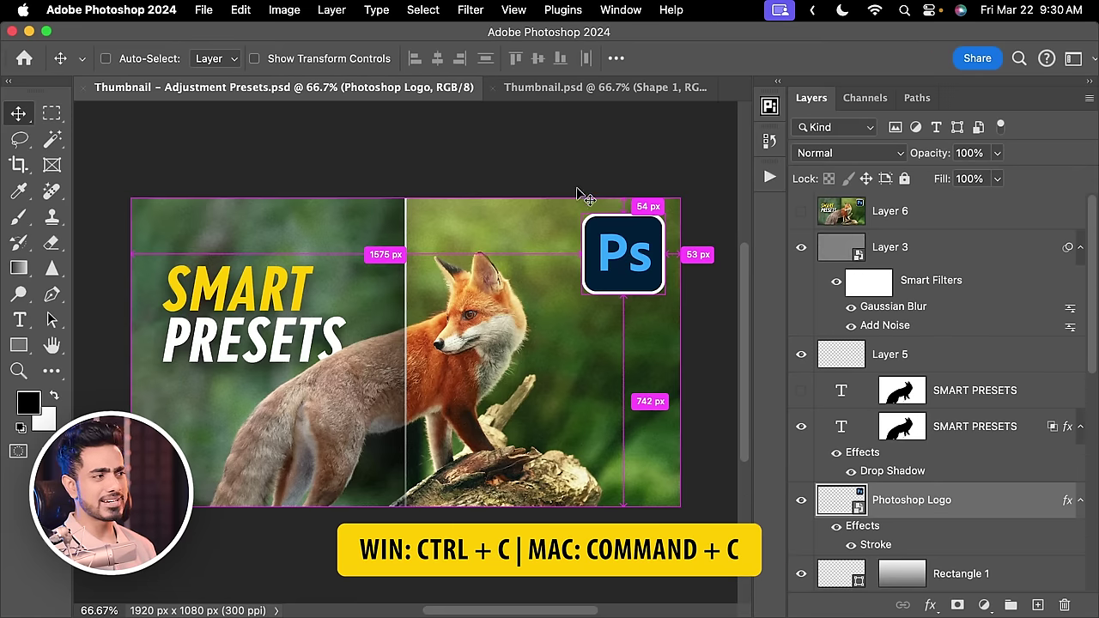
click(579, 91)
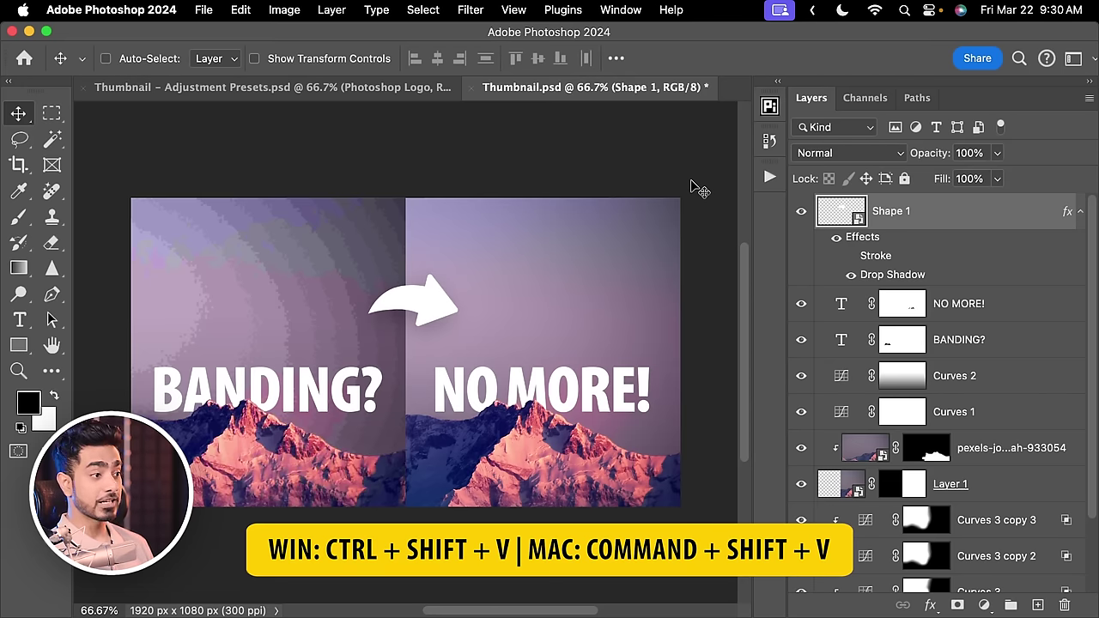
key(super+shift+v)
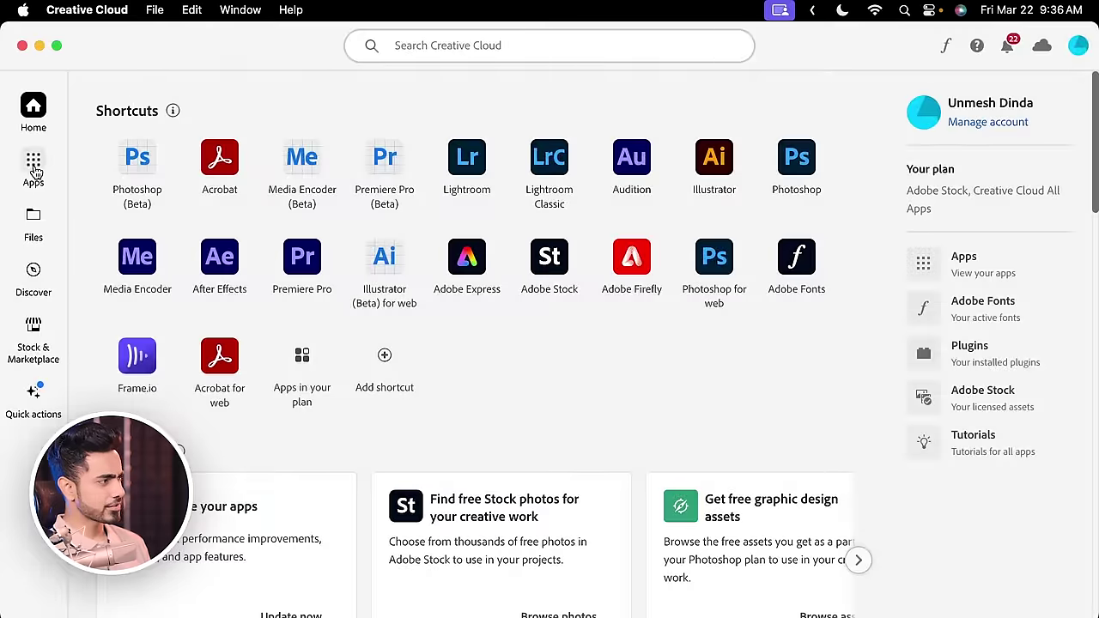
Browse the beta apps category among the available apps in Creative Cloud
click(36, 168)
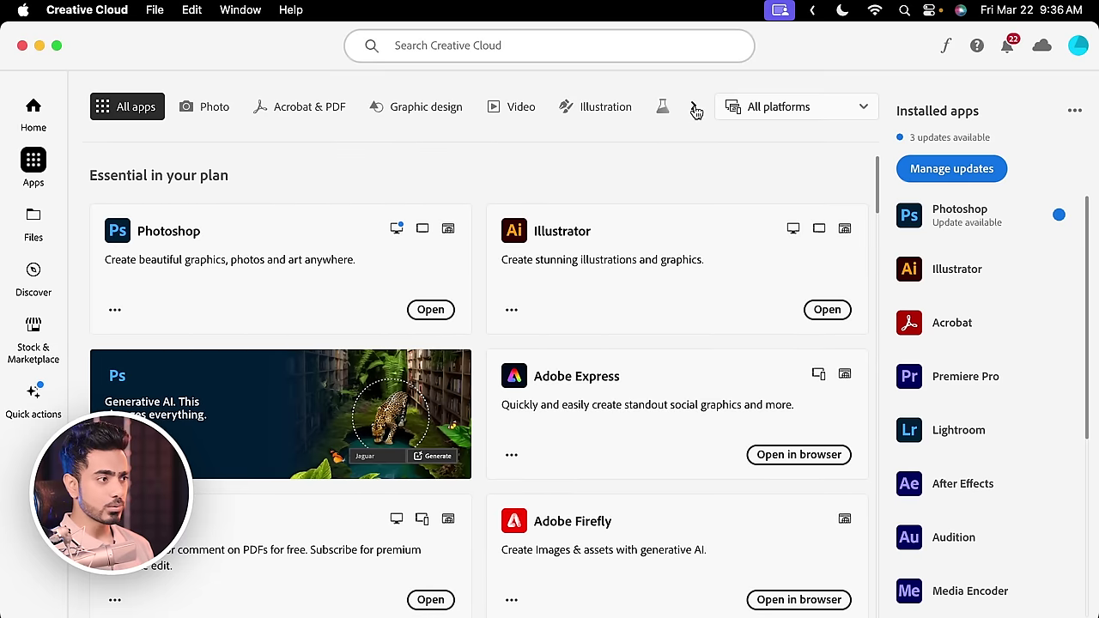
click(694, 106)
click(410, 111)
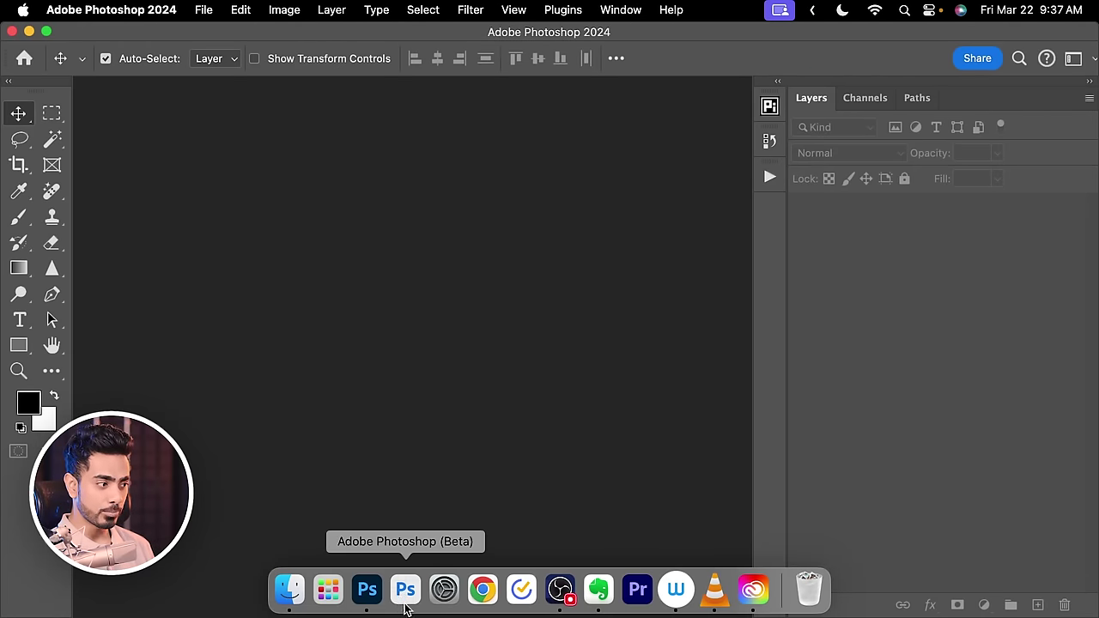
Switch to Adobe Photoshop (Beta)
click(404, 604)
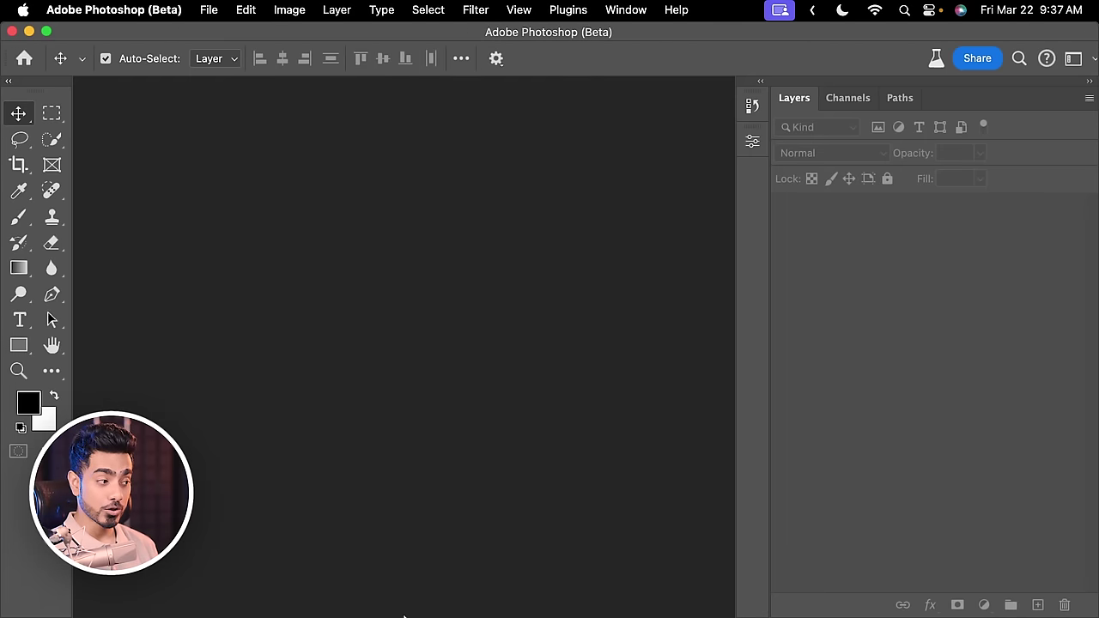
mouse_move(403, 614)
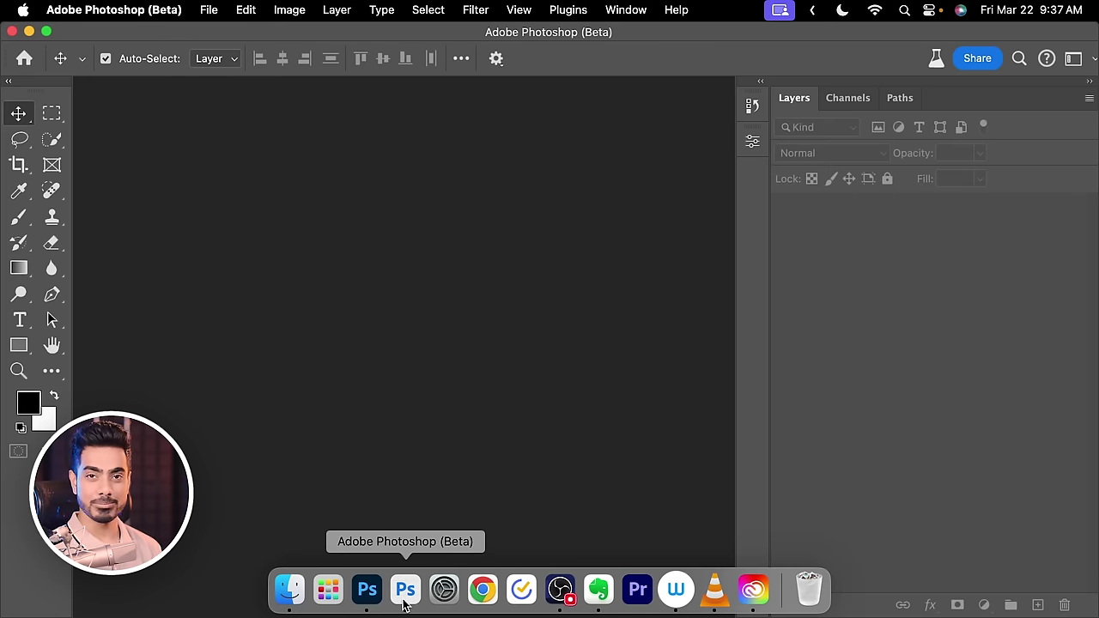
Switch to Adobe Photoshop 2024 and compare the retouched portrait in Example 1 – FS.psd with its Background layer alone
click(367, 600)
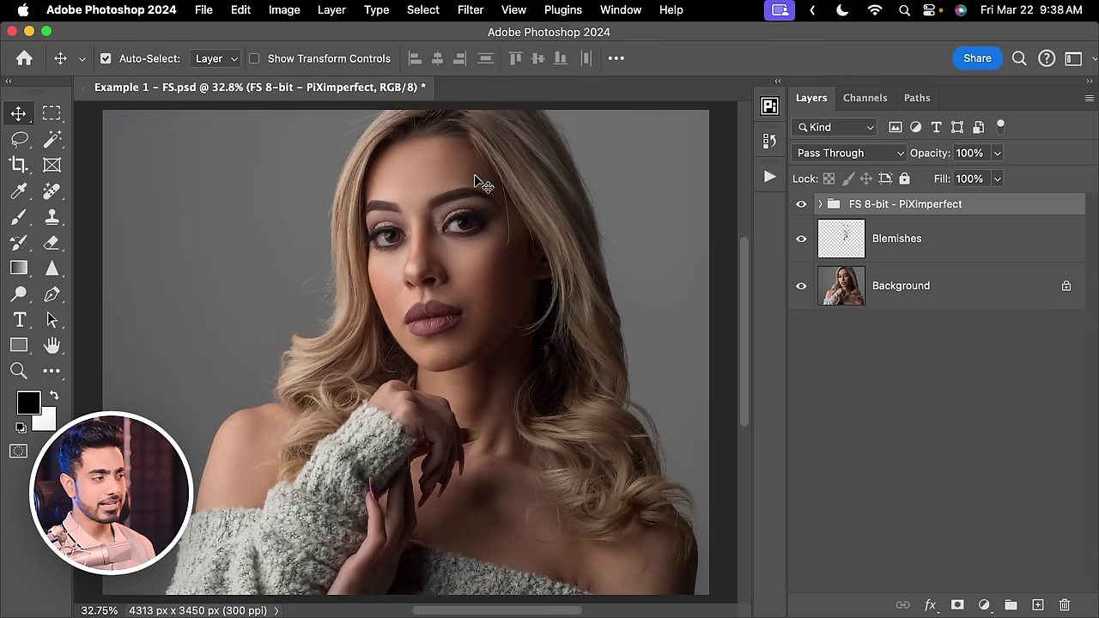
mouse_move(434, 258)
mouse_down()
mouse_move(498, 226)
mouse_move(441, 282)
mouse_move(420, 273)
mouse_up()
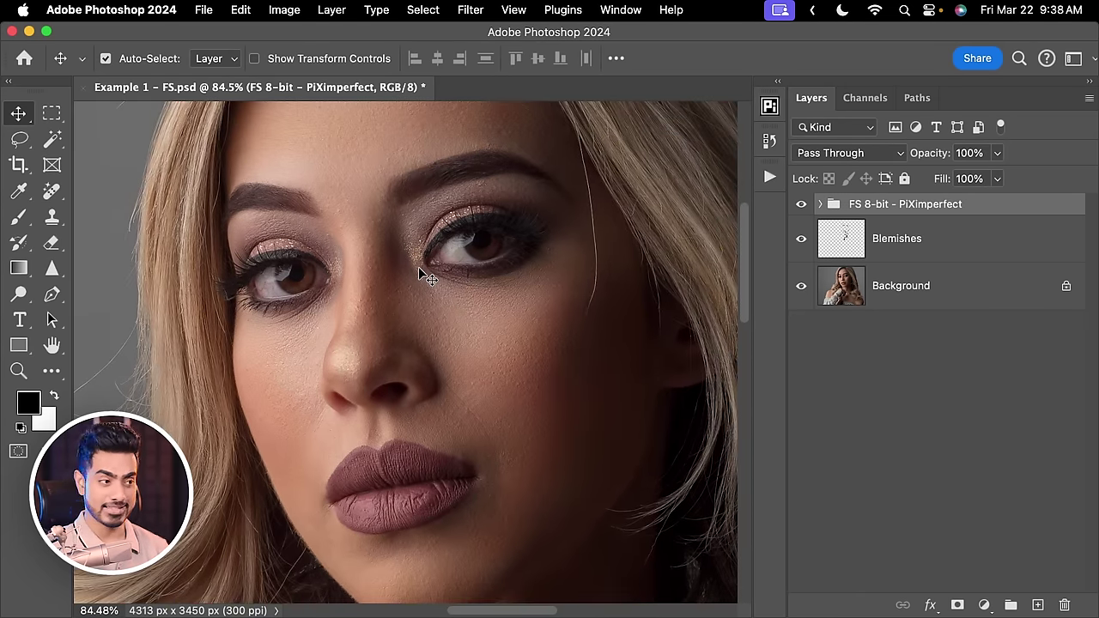
alt+click(800, 289)
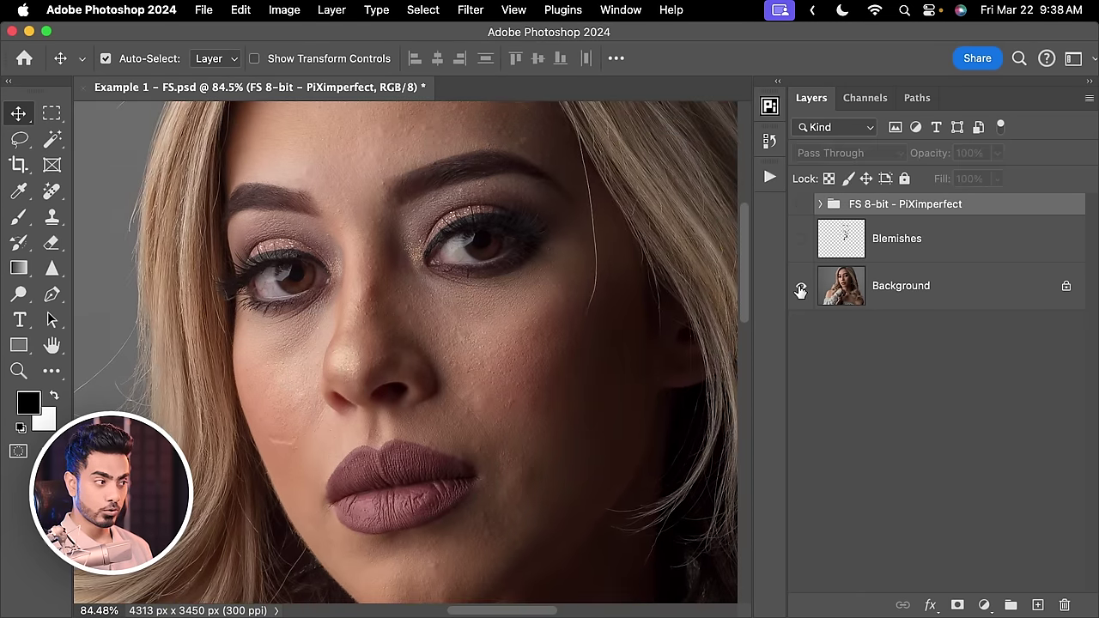
alt+click(800, 289)
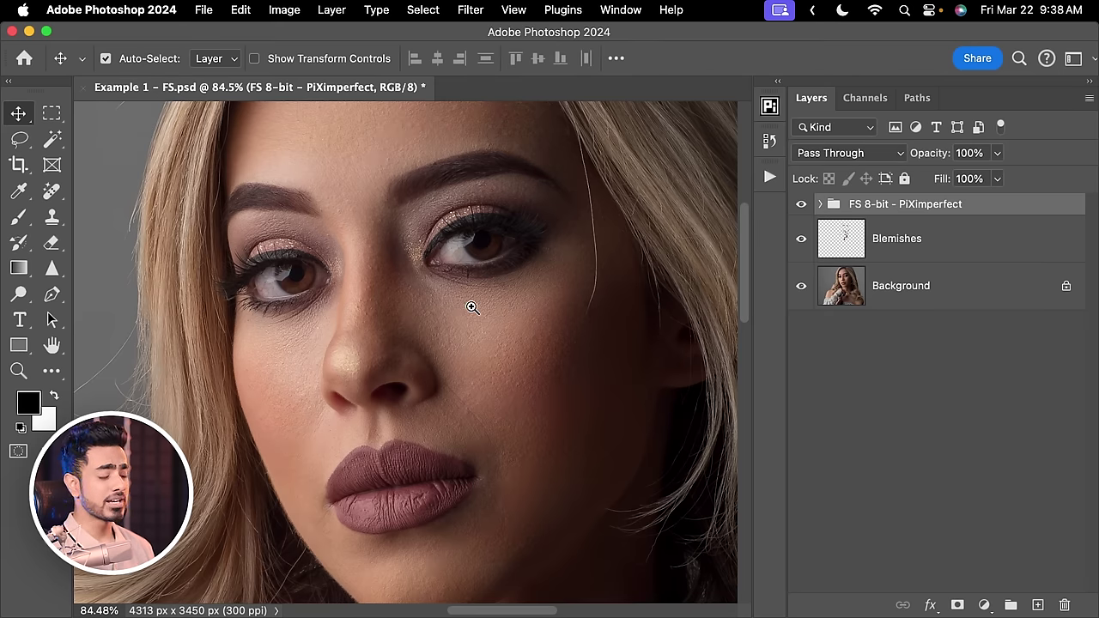
scroll(470, 307, down, 3)
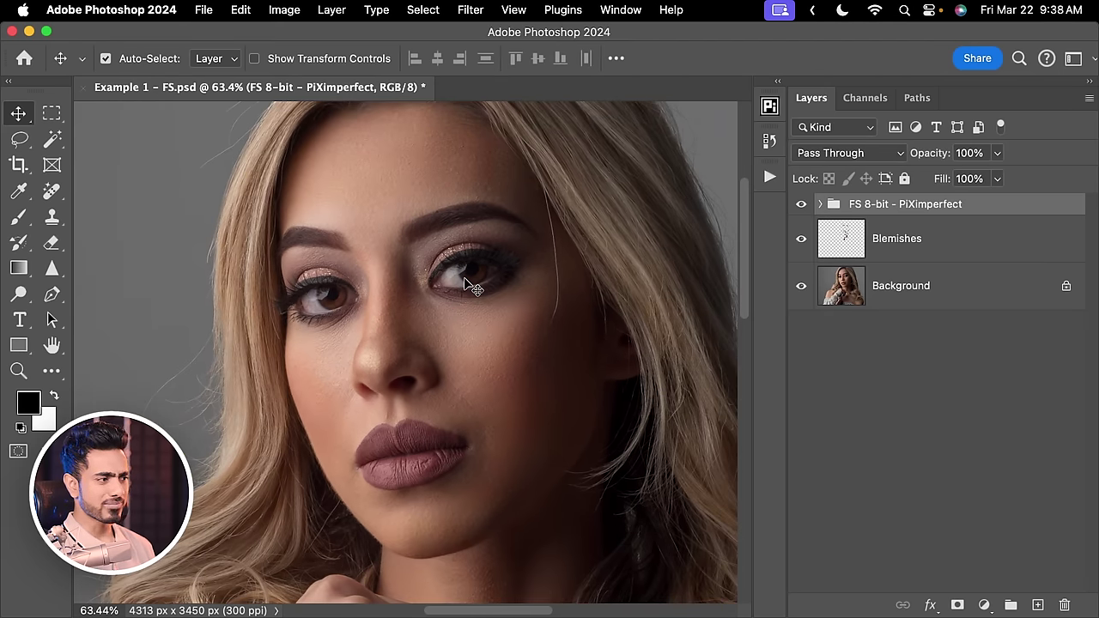
scroll(489, 266, down, 6)
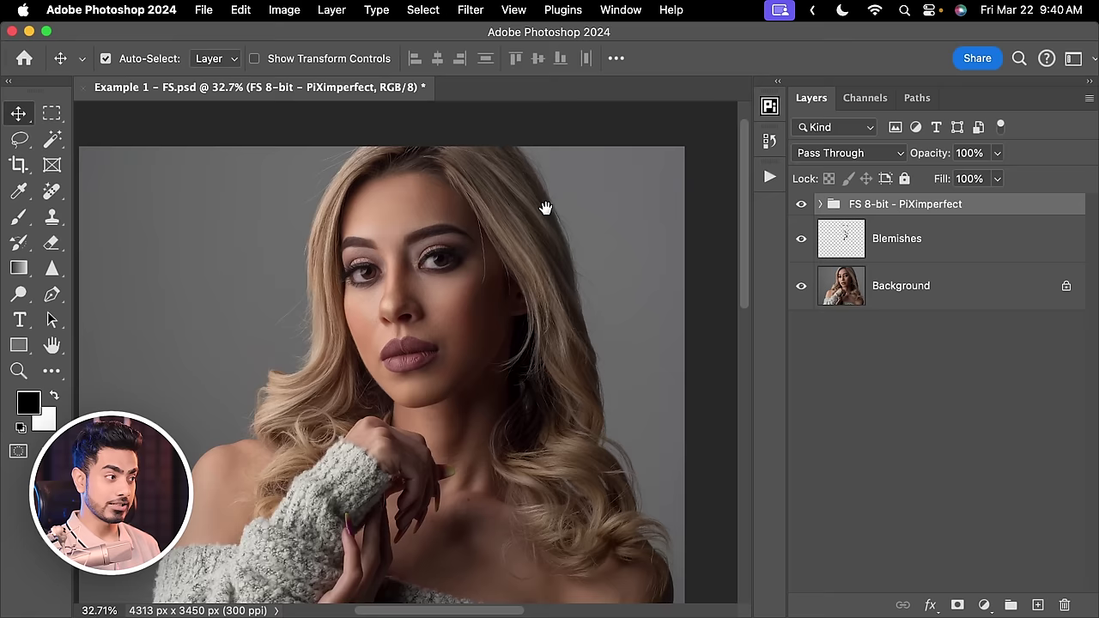
Compare the portrait with and without the FS 8-bit - PiXimperfect group
scroll(544, 208, up, 1)
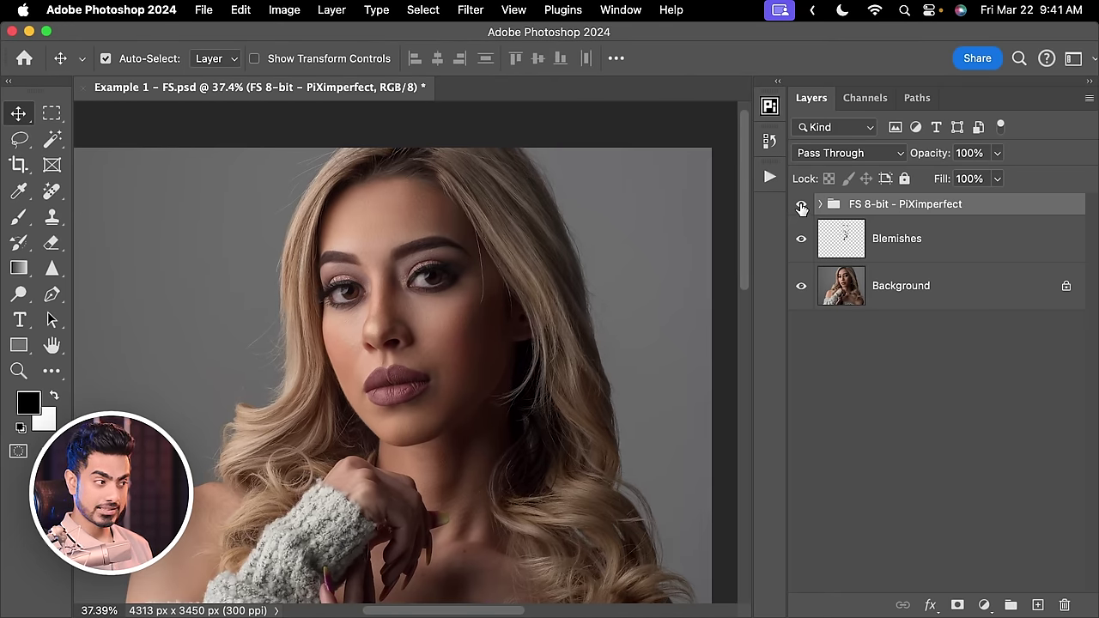
click(801, 205)
click(801, 204)
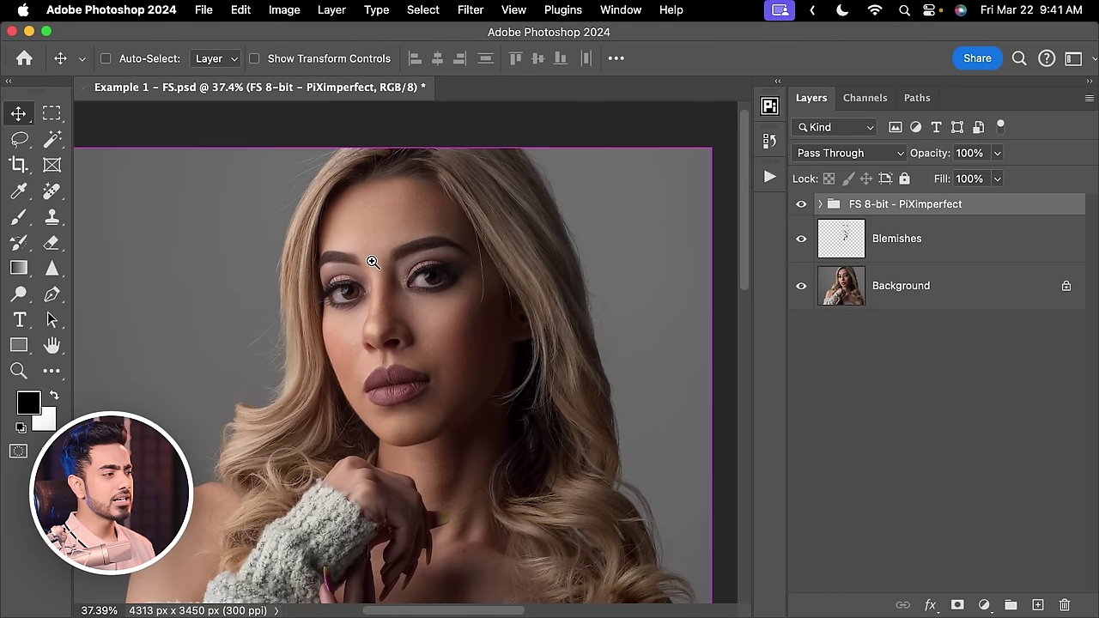
Set the opacity of the FS 8-bit - PiXimperfect group to 60%
scroll(404, 252, up, 3)
drag(930, 158, 884, 157)
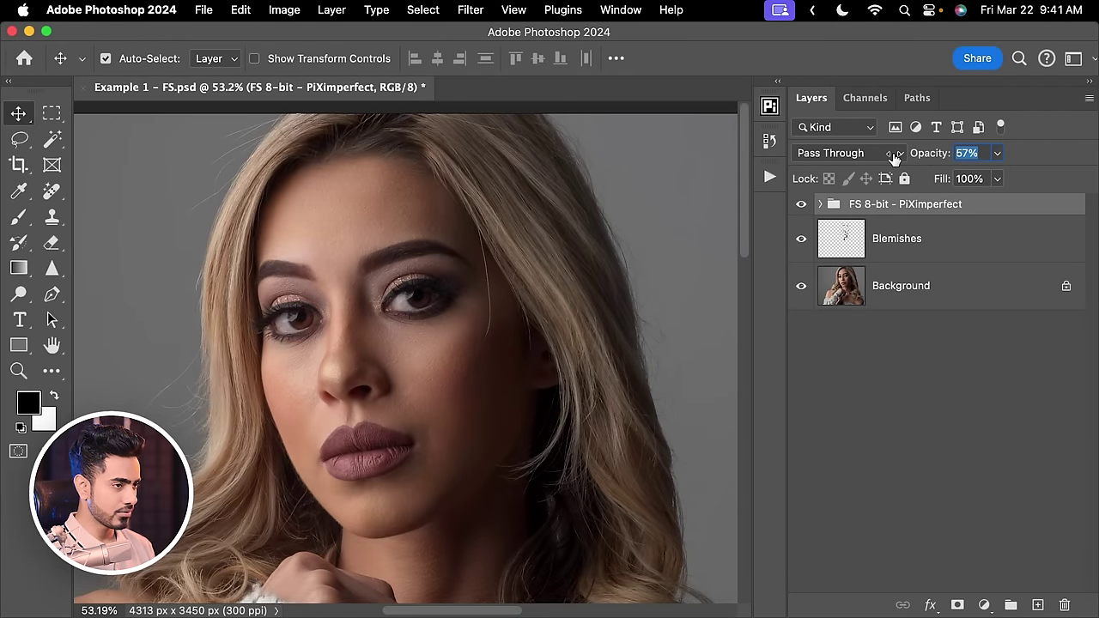
text(60)
key(Return)
drag(397, 328, 444, 318)
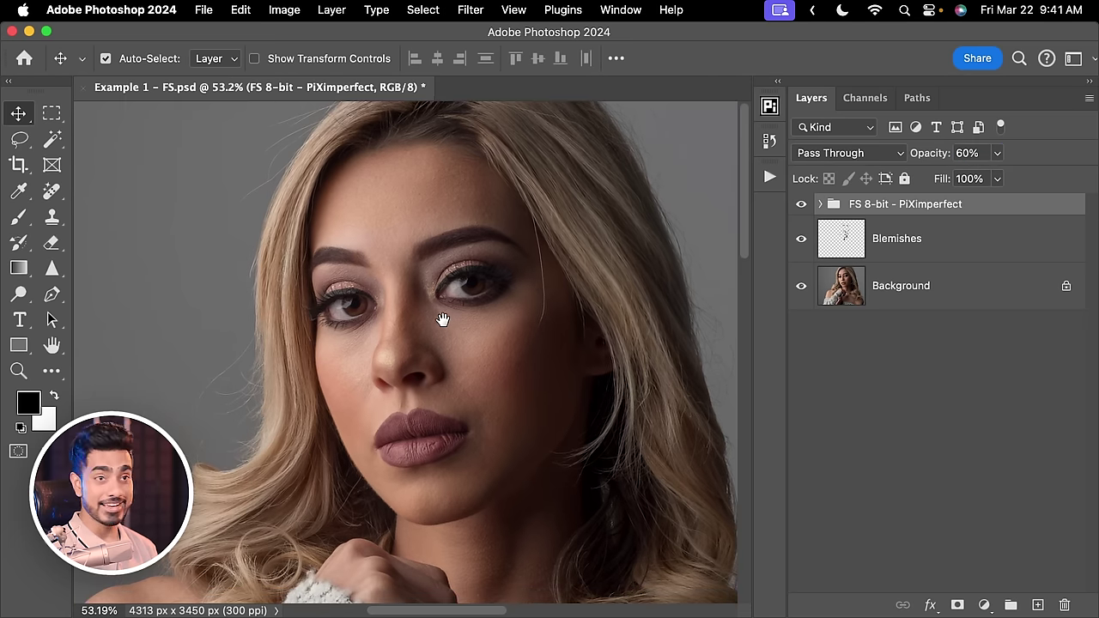
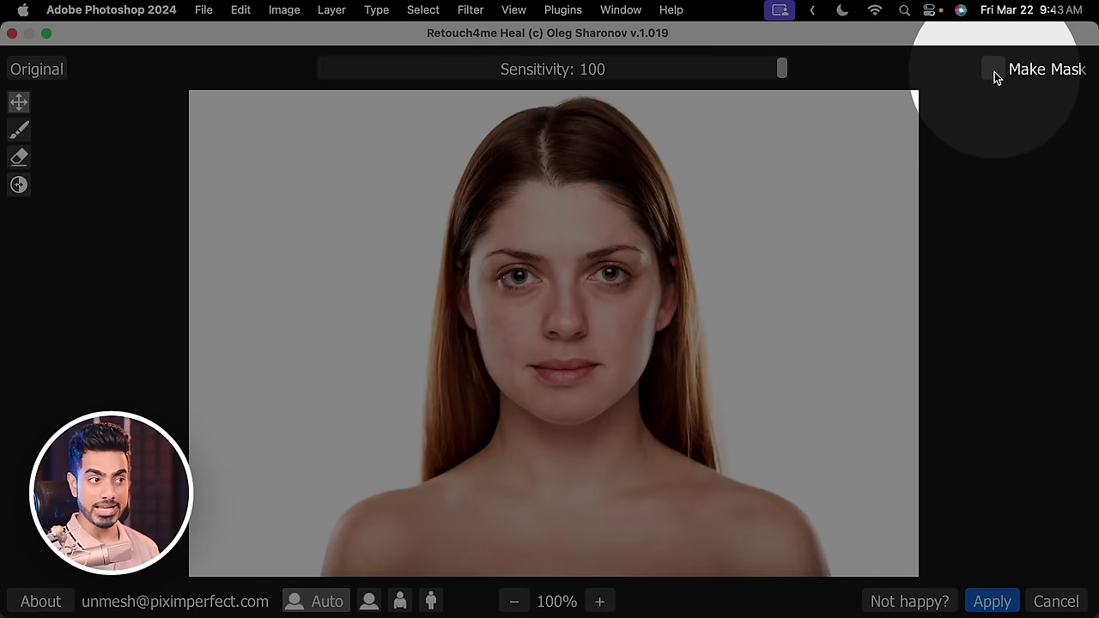
Enable Make Mask in Retouch4me Heal and apply the healing at sensitivity 100
click(993, 71)
click(993, 604)
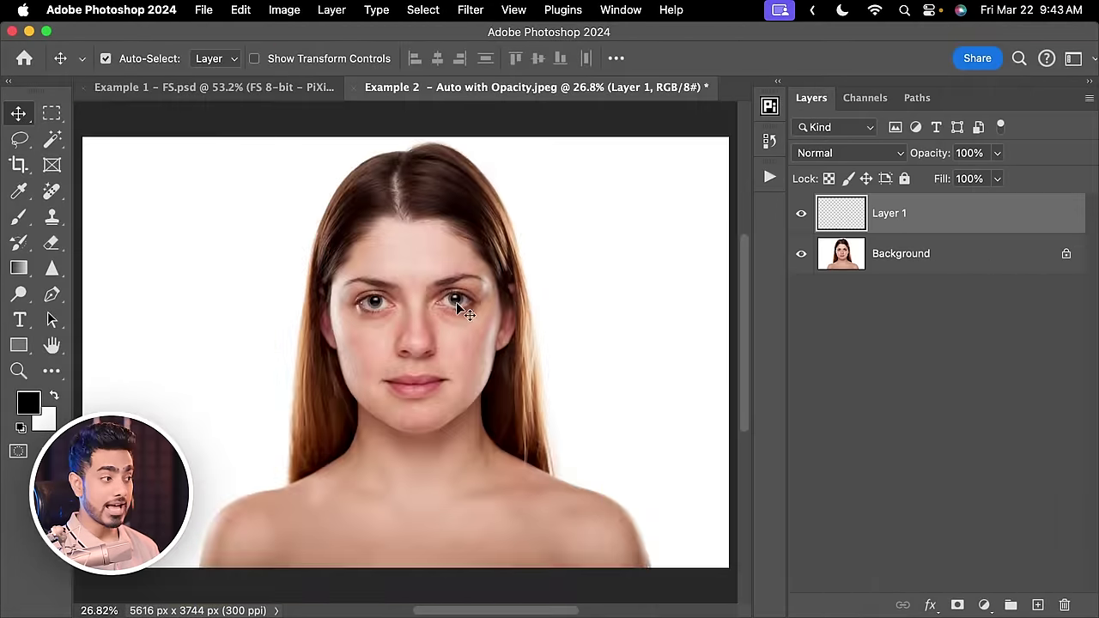
Inspect the healing patches on Layer 1 in isolation and compare the face with and without that layer
click(411, 292)
drag(411, 292, 458, 287)
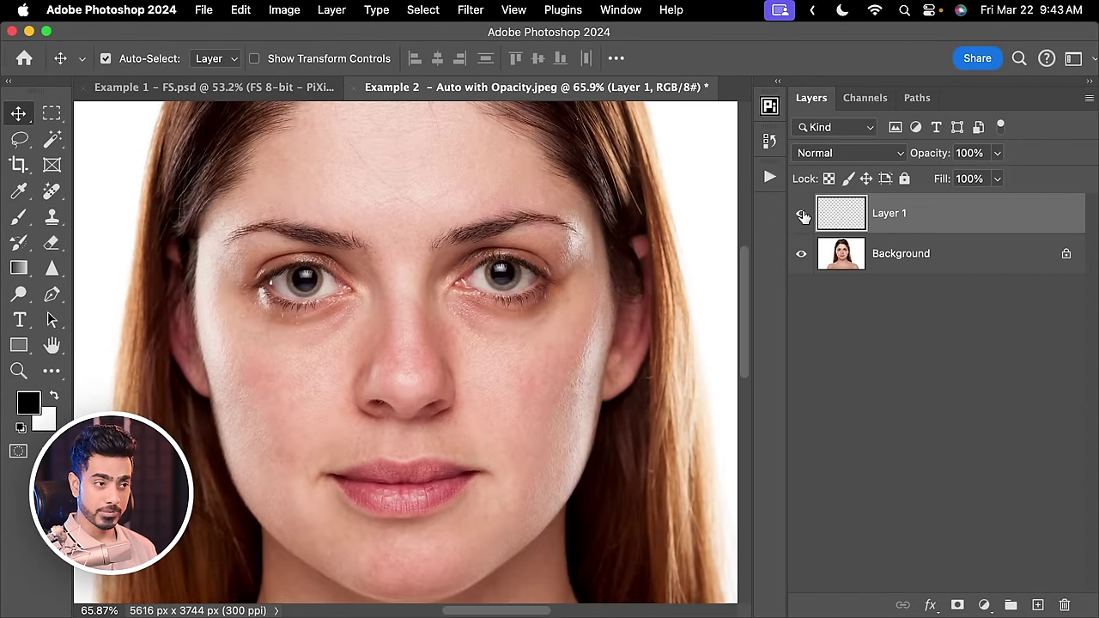
alt+click(802, 215)
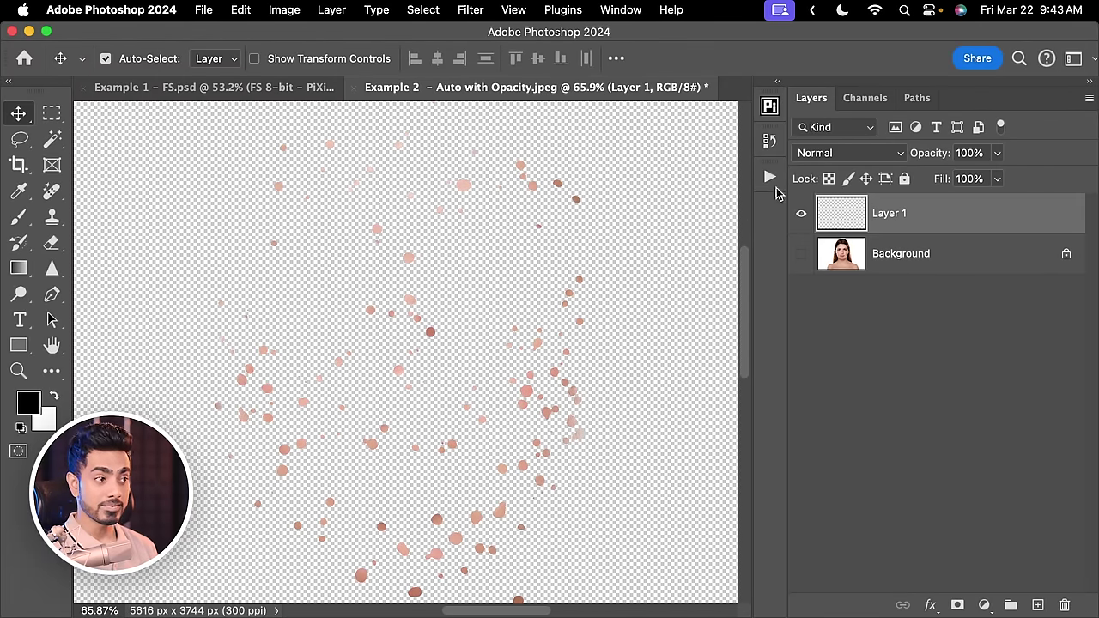
alt+click(801, 216)
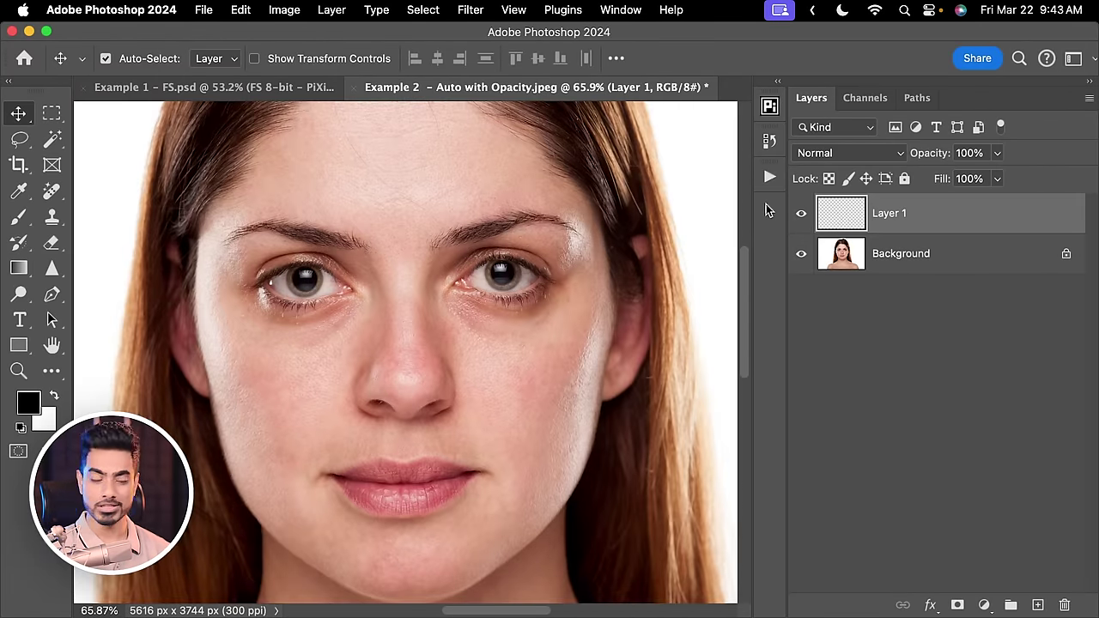
click(800, 215)
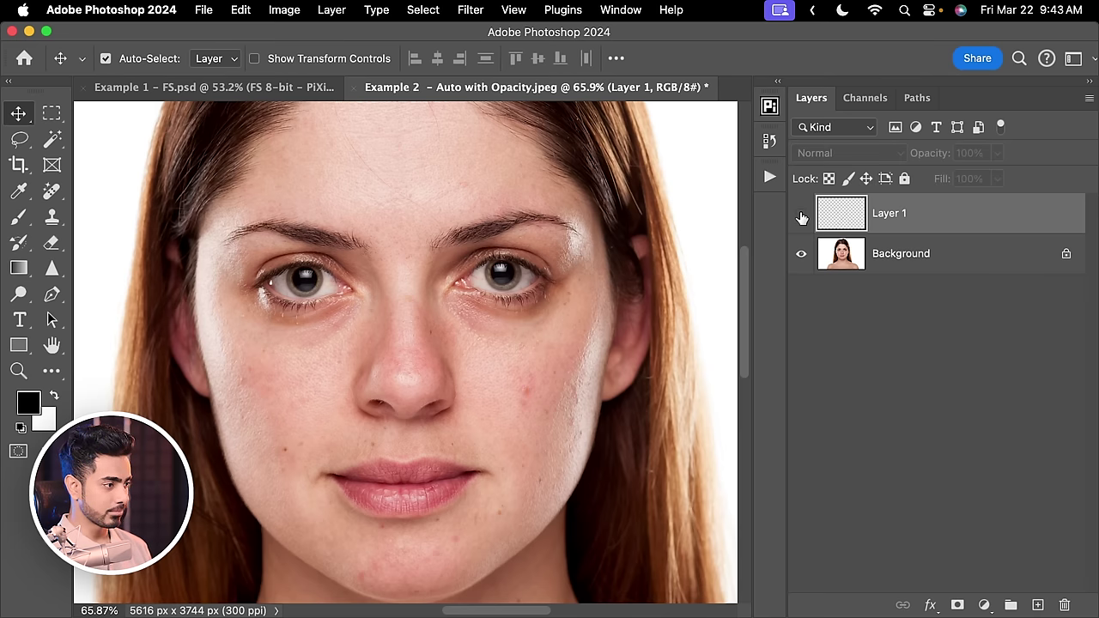
click(801, 215)
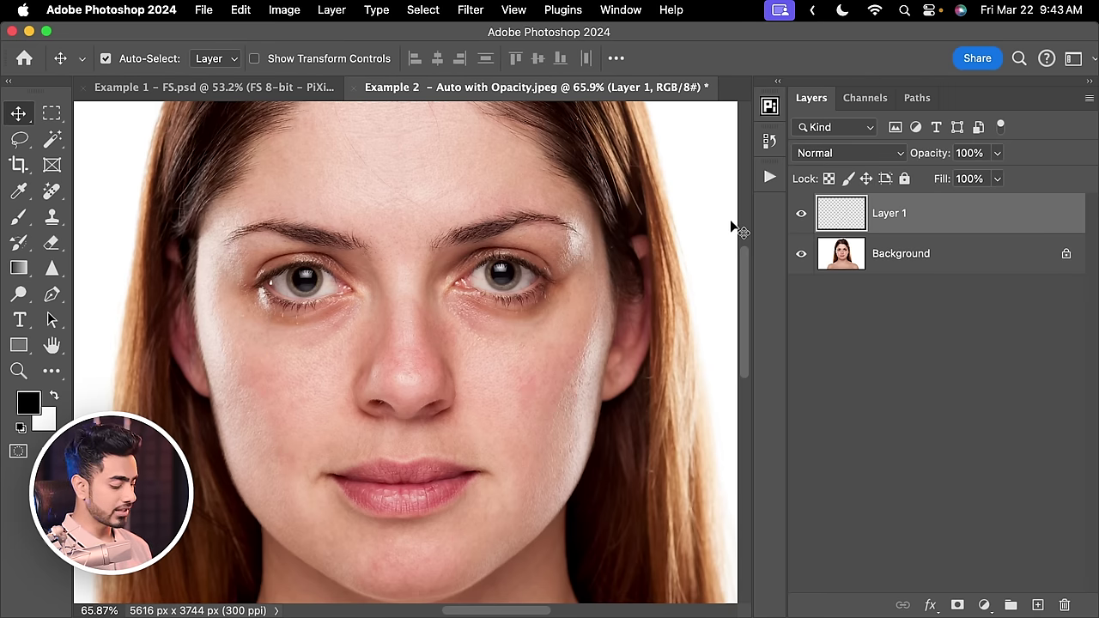
Stamp all visible layers into a new top layer and apply Retouch4me Dodge Burn to it with Soft Light Layer enabled
key(super)
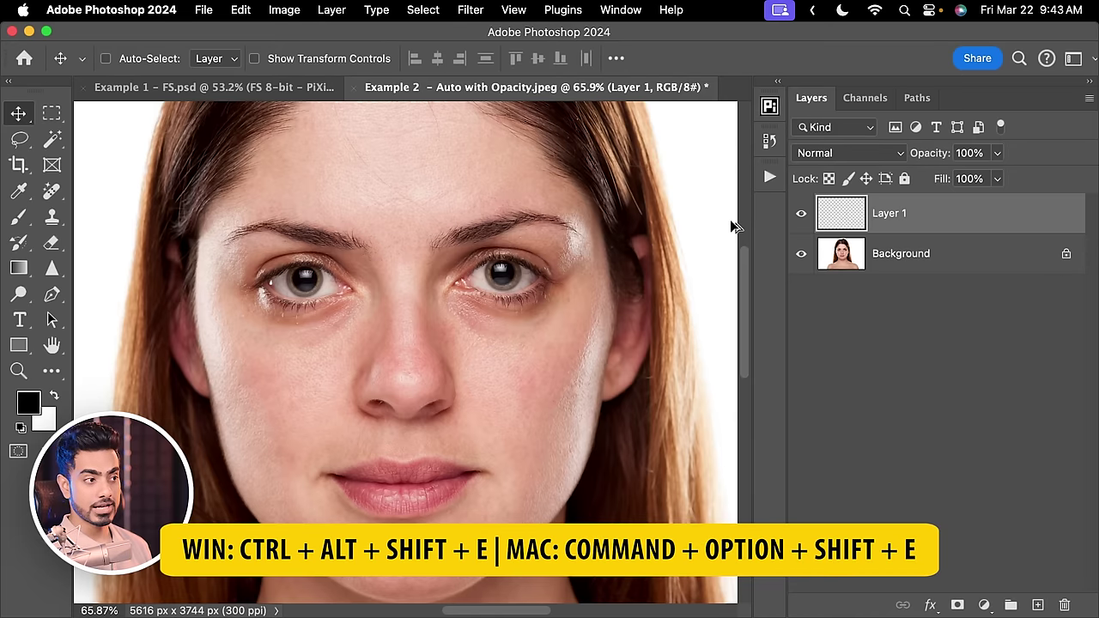
key(super+alt+shift+e)
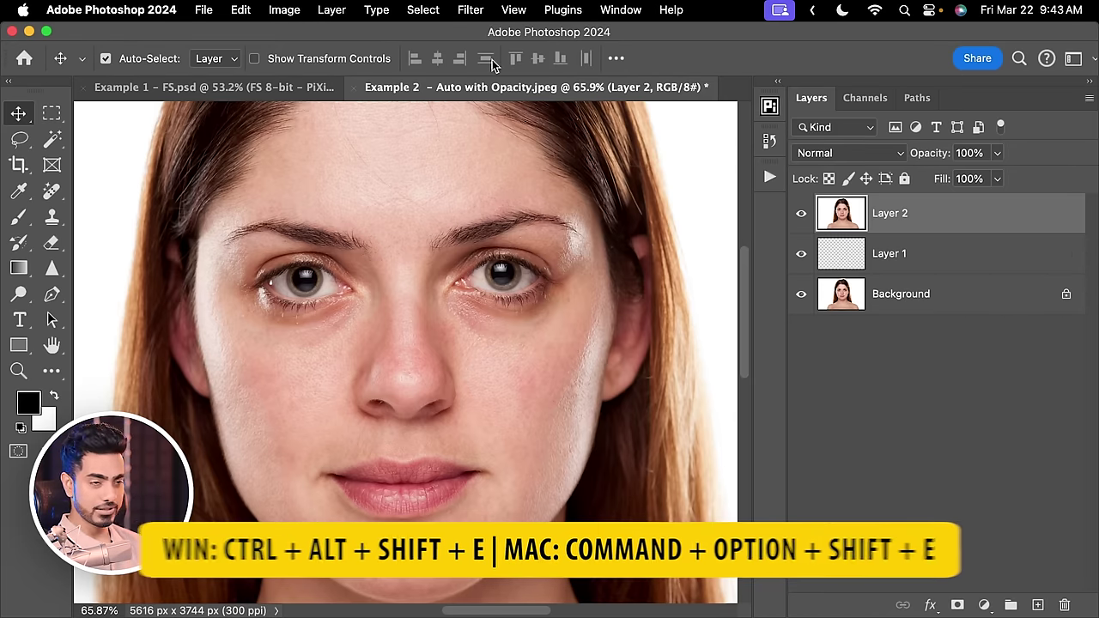
click(469, 11)
mouse_move(593, 392)
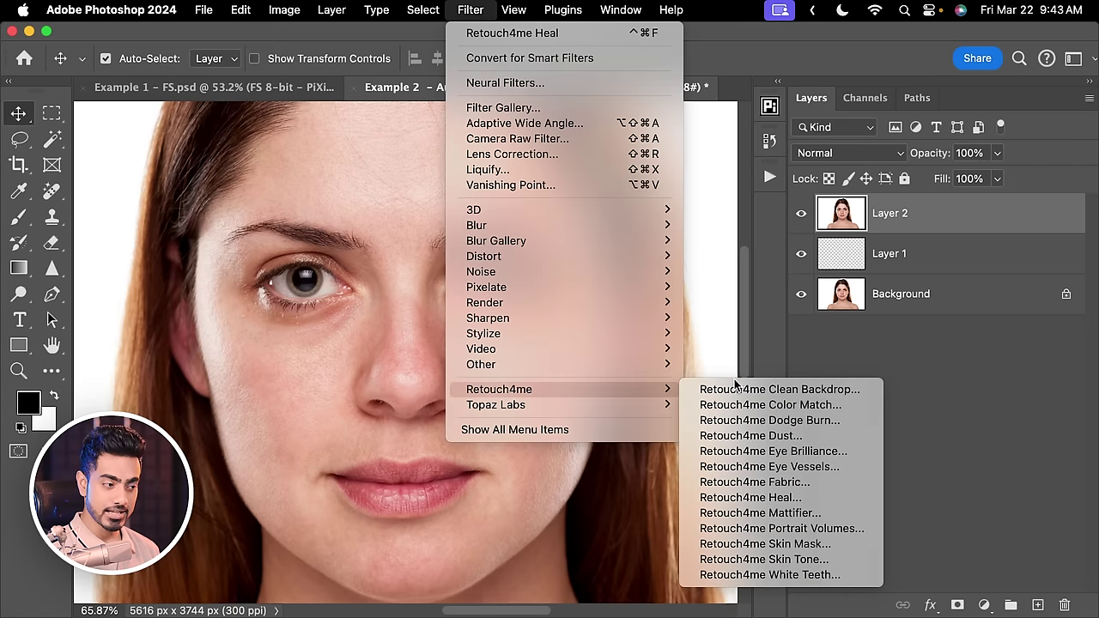
click(764, 420)
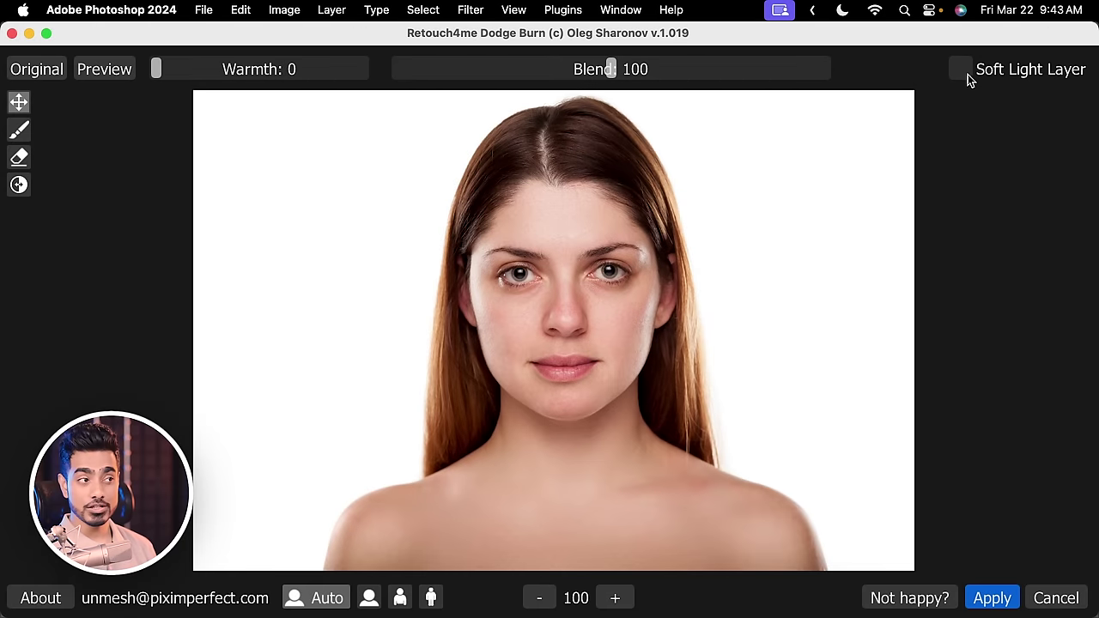
click(963, 70)
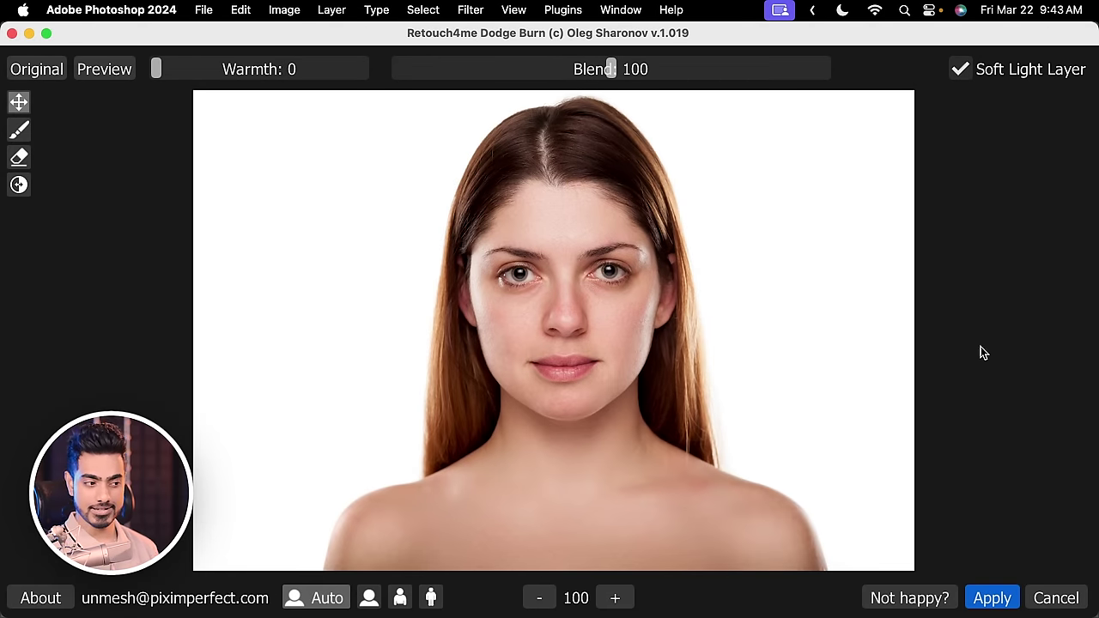
click(987, 597)
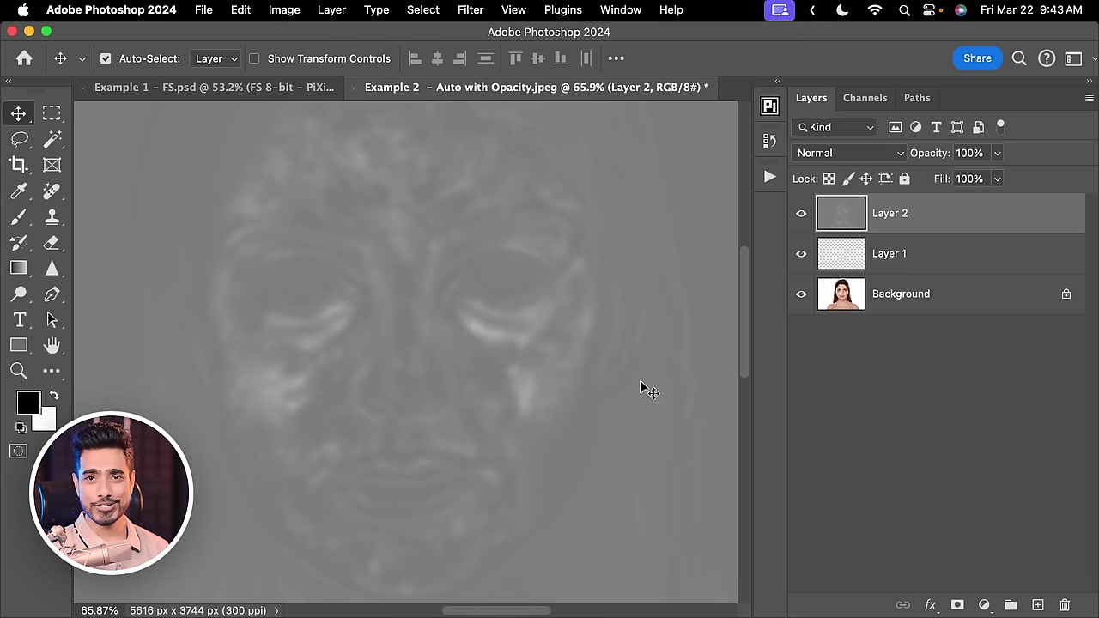
Set the dodge-and-burn layer's blend mode to Soft Light and compare the portrait with and without it
click(840, 161)
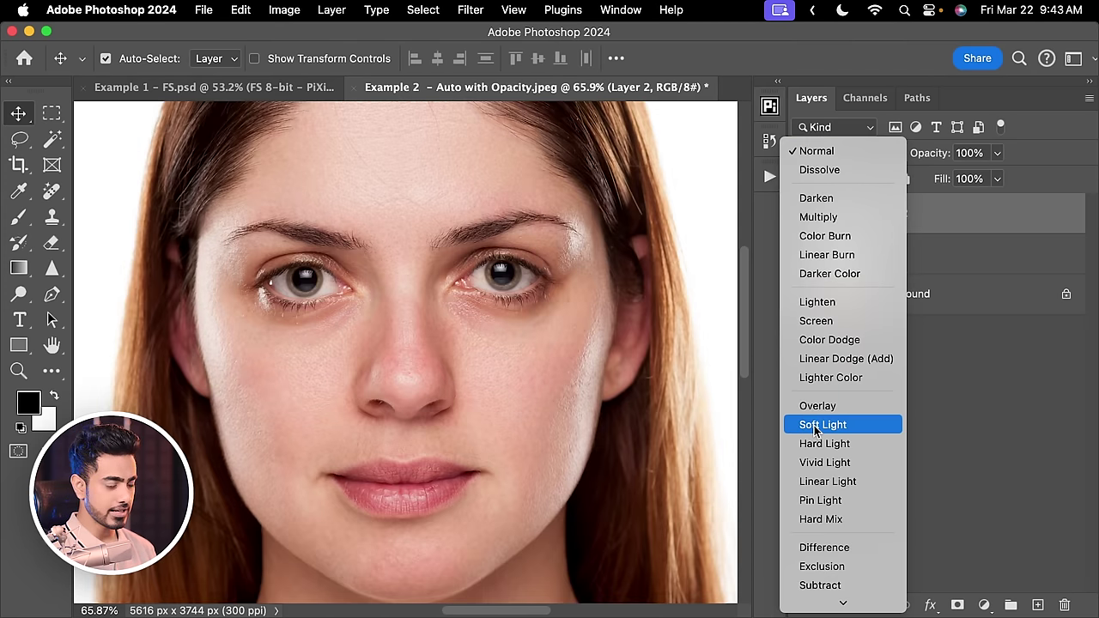
click(816, 424)
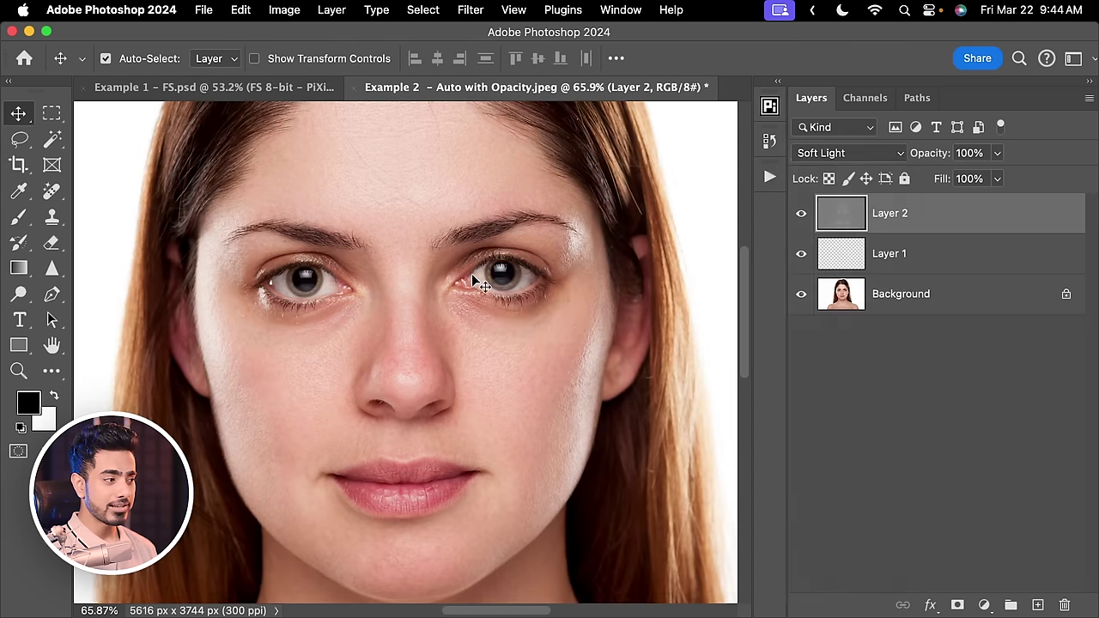
scroll(464, 275, down, 5)
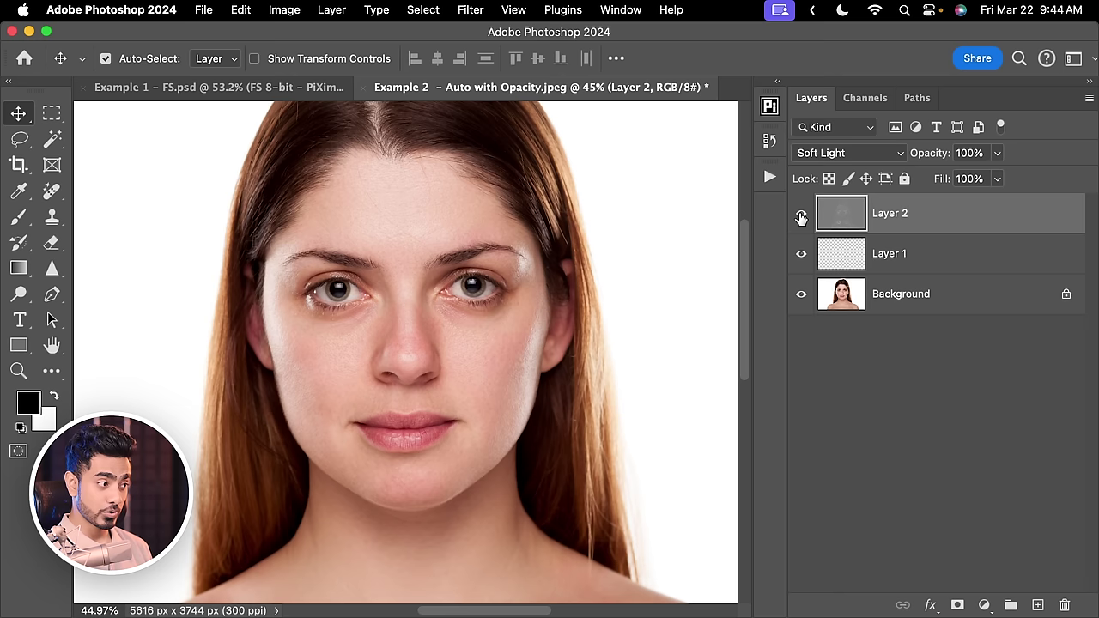
click(801, 215)
click(801, 215)
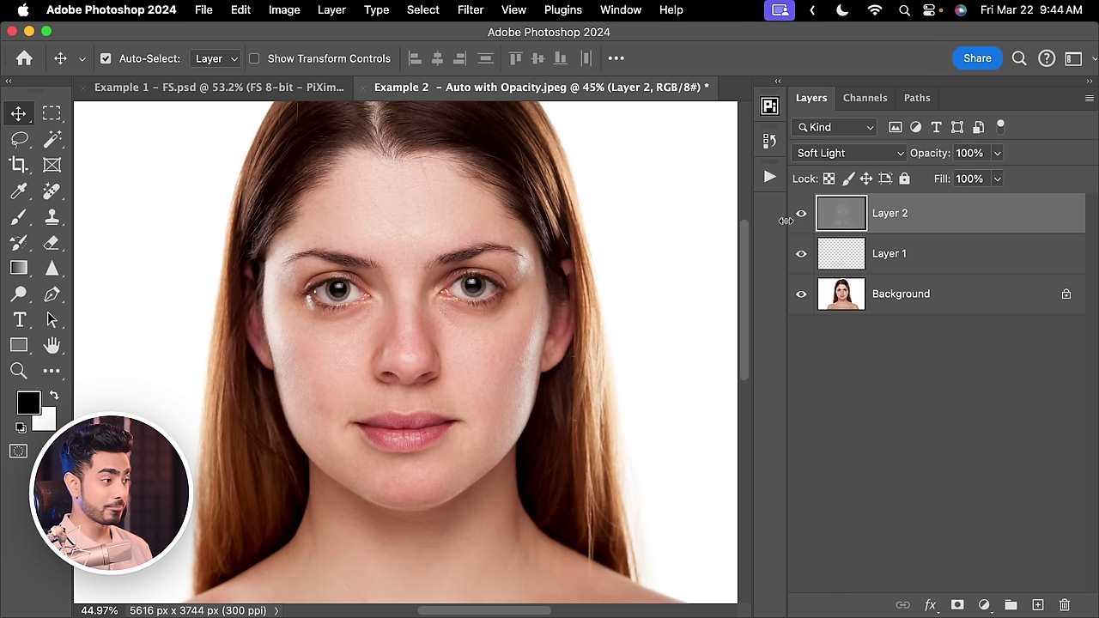
scroll(572, 255, down, 1)
scroll(549, 258, up, 1)
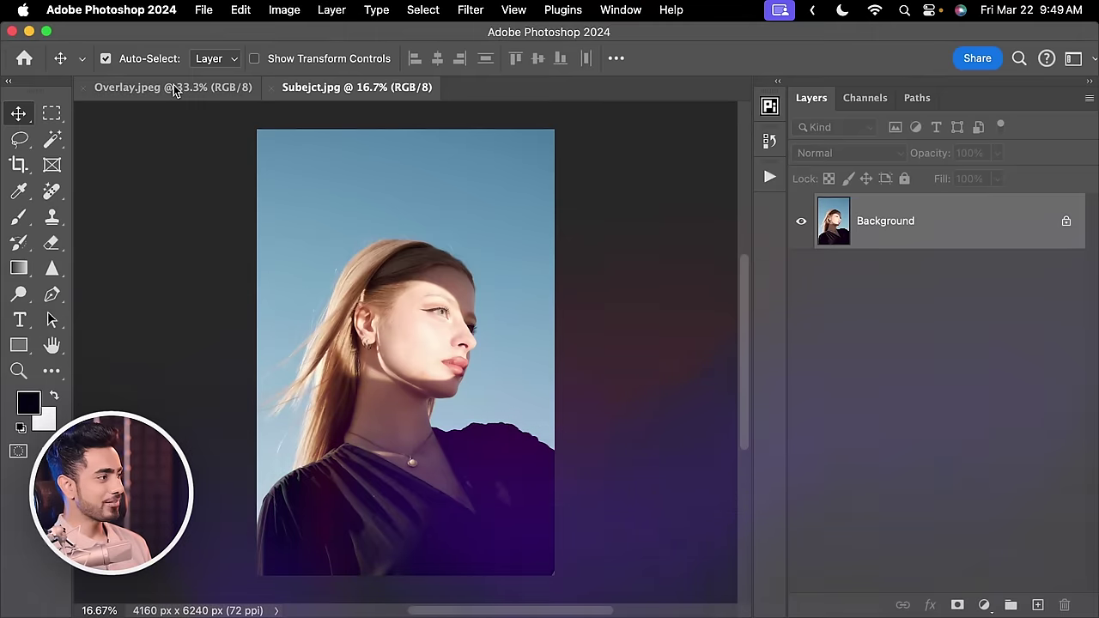
Copy the entire Overlay.jpeg image and paste it into Subejct.jpg as a new layer
click(174, 88)
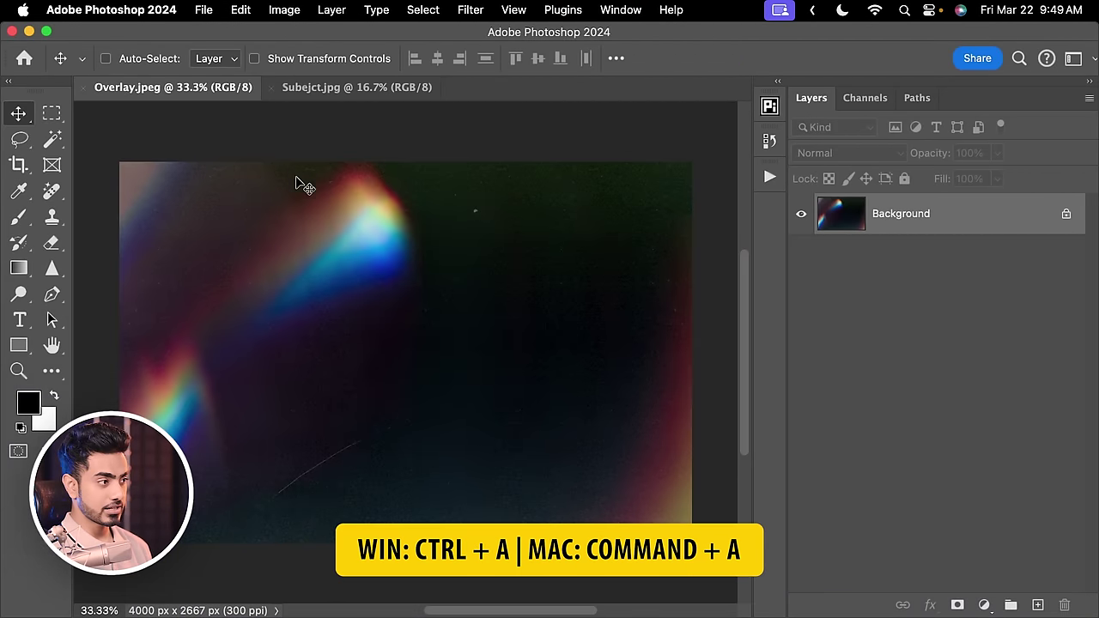
key(super+a)
key(super+c)
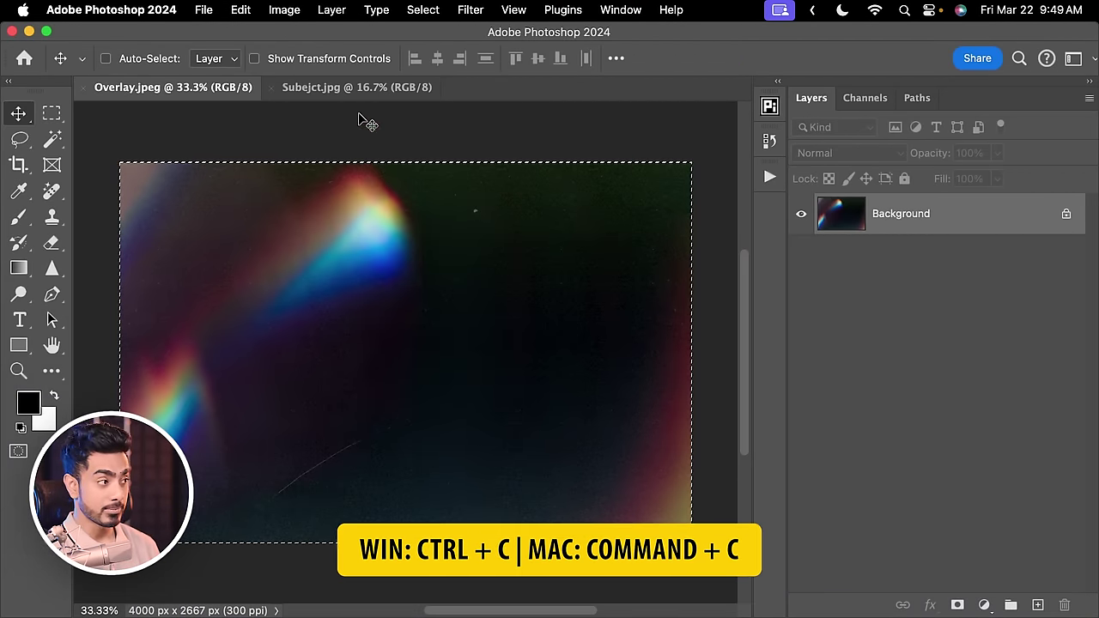
click(354, 91)
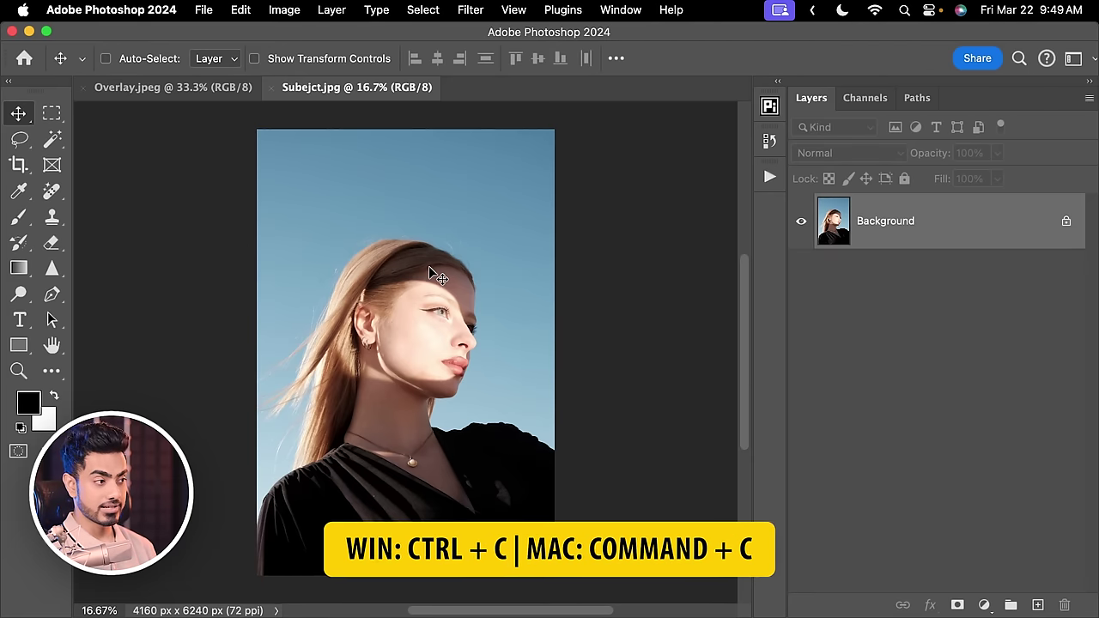
key(super+v)
Rotate the pasted overlay by -90° and scale it up to cover the whole portrait canvas
key(super+t)
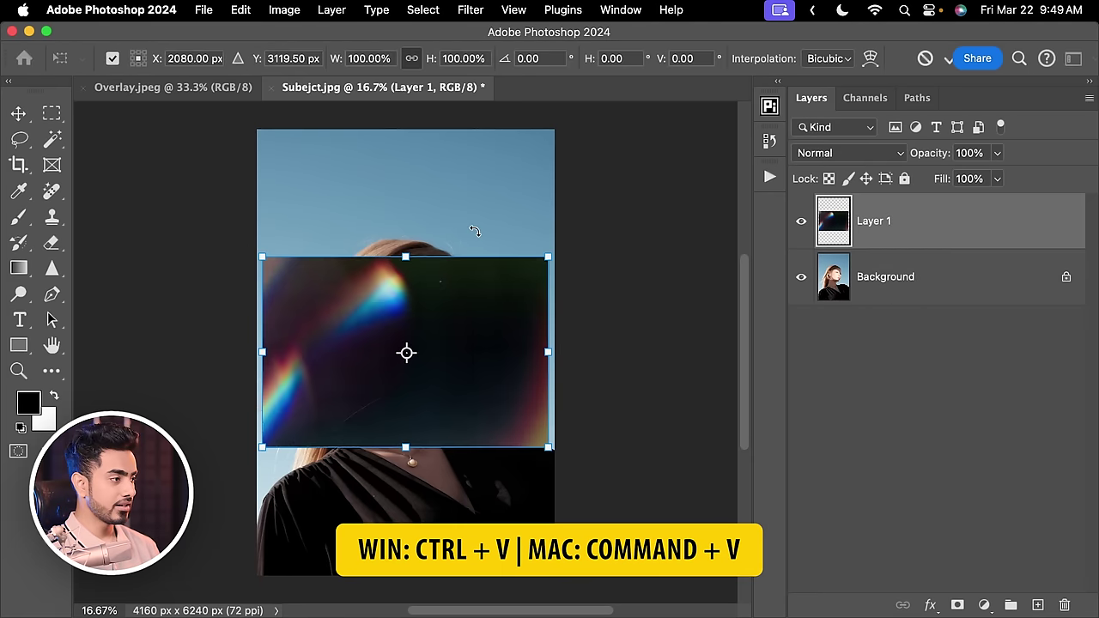
drag(516, 229, 491, 228)
drag(402, 209, 298, 343)
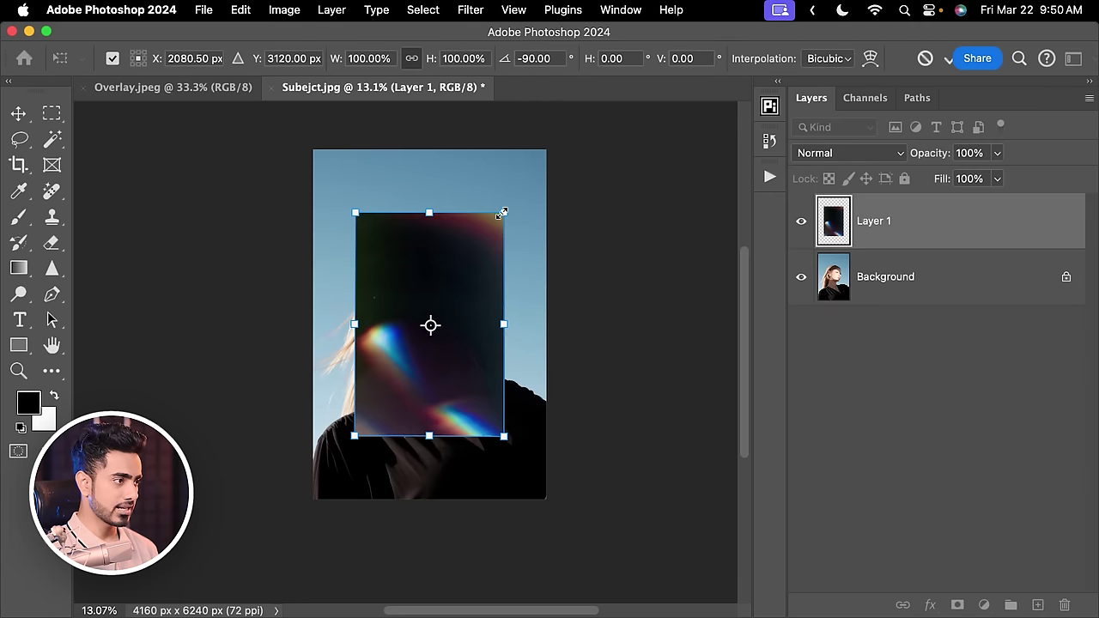
drag(503, 212, 554, 140)
key(Return)
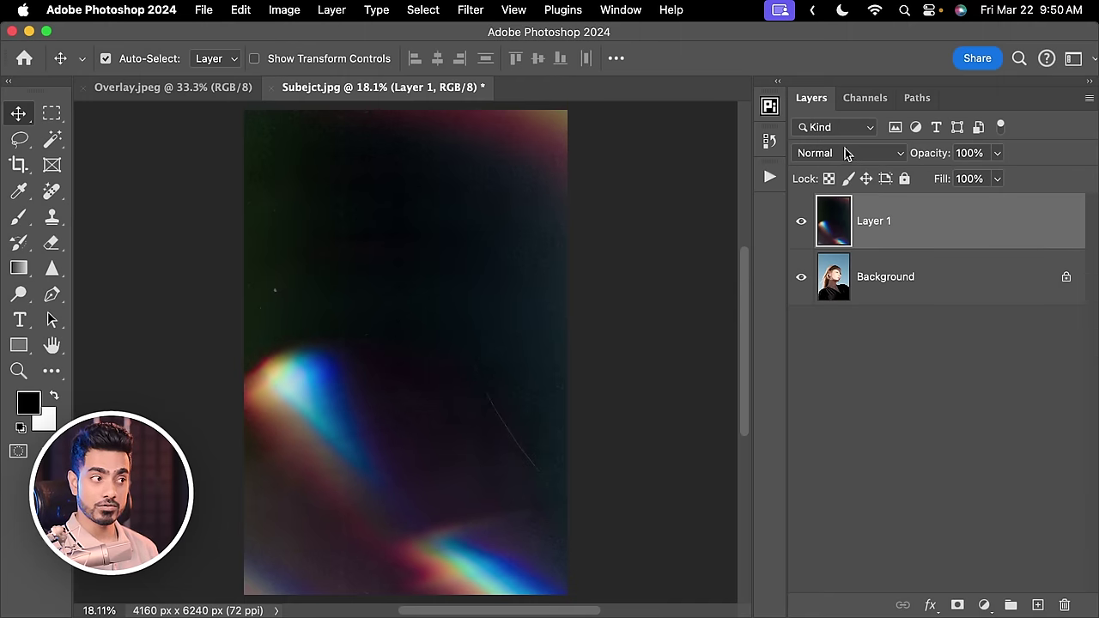
Set the blend mode of the light overlay on Layer 1 to Screen
click(845, 152)
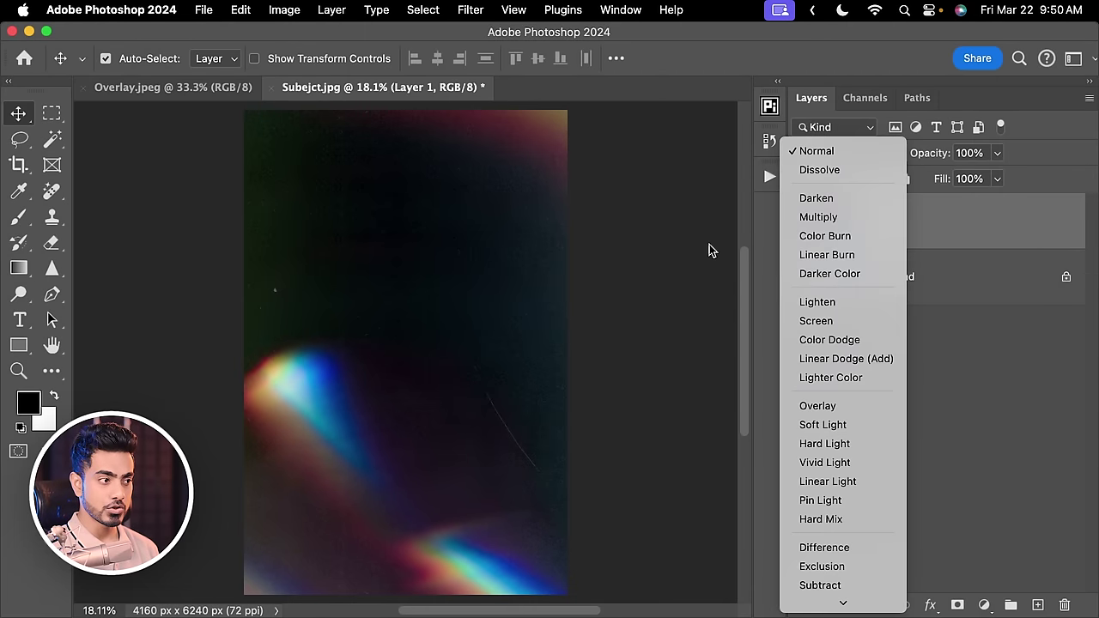
click(810, 320)
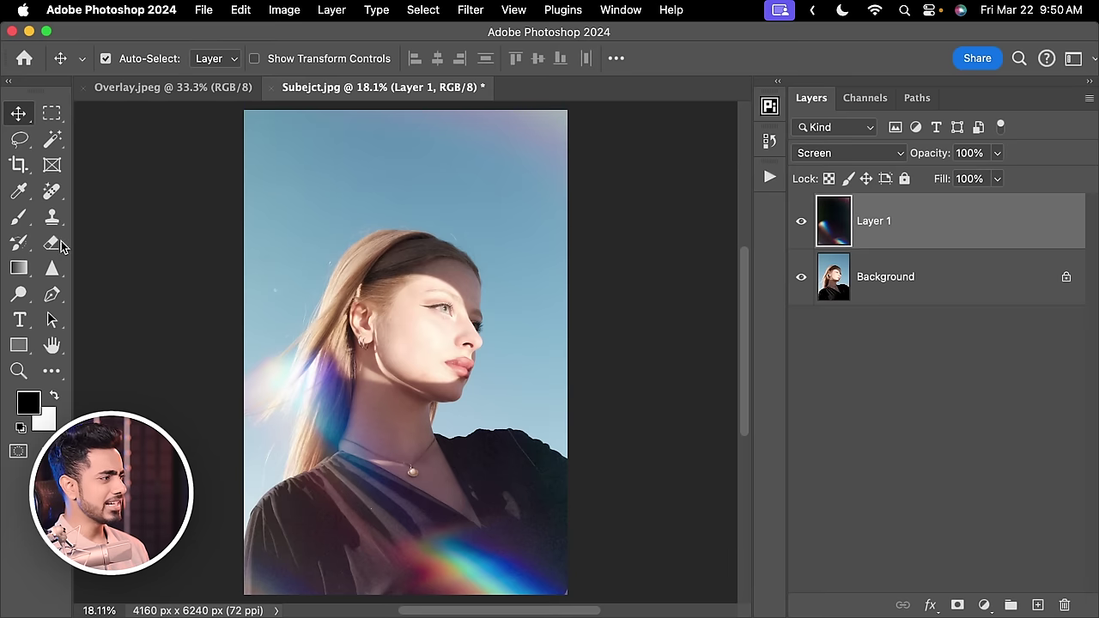
Try to erase the light flare beside the woman's hair on Layer 1 with a hard 900 px Eraser
click(52, 243)
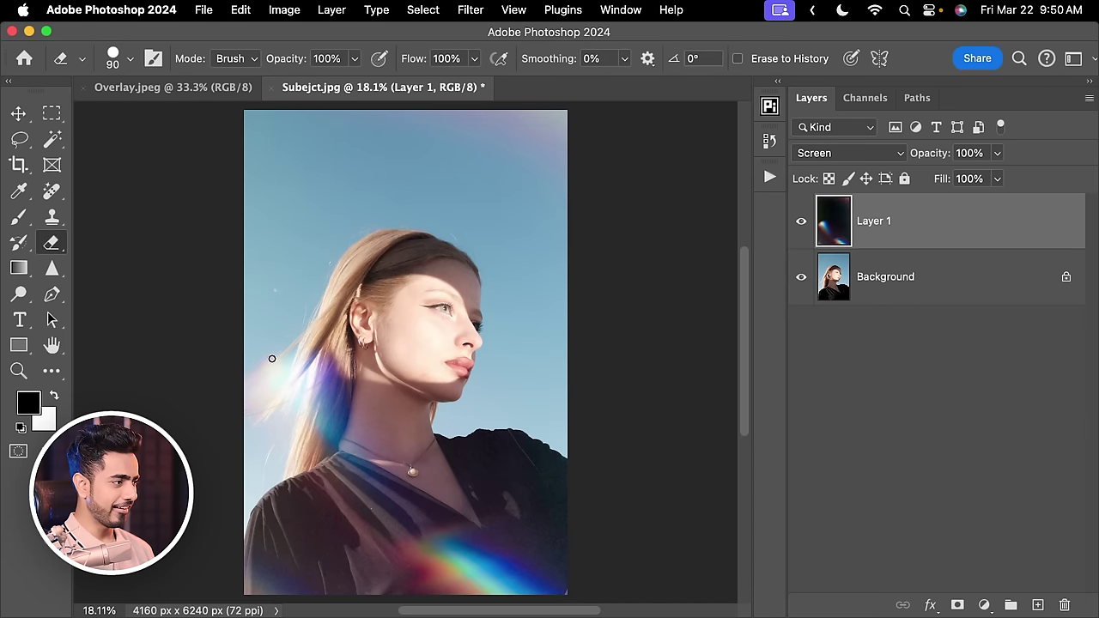
key(bracketright)
key(bracketright)
key(bracketright)
key(bracketright)
key(bracketright)
key(bracketright)
key(bracketright)
mouse_move(269, 343)
mouse_down()
mouse_move(265, 386)
mouse_move(256, 375)
mouse_move(221, 405)
mouse_up()
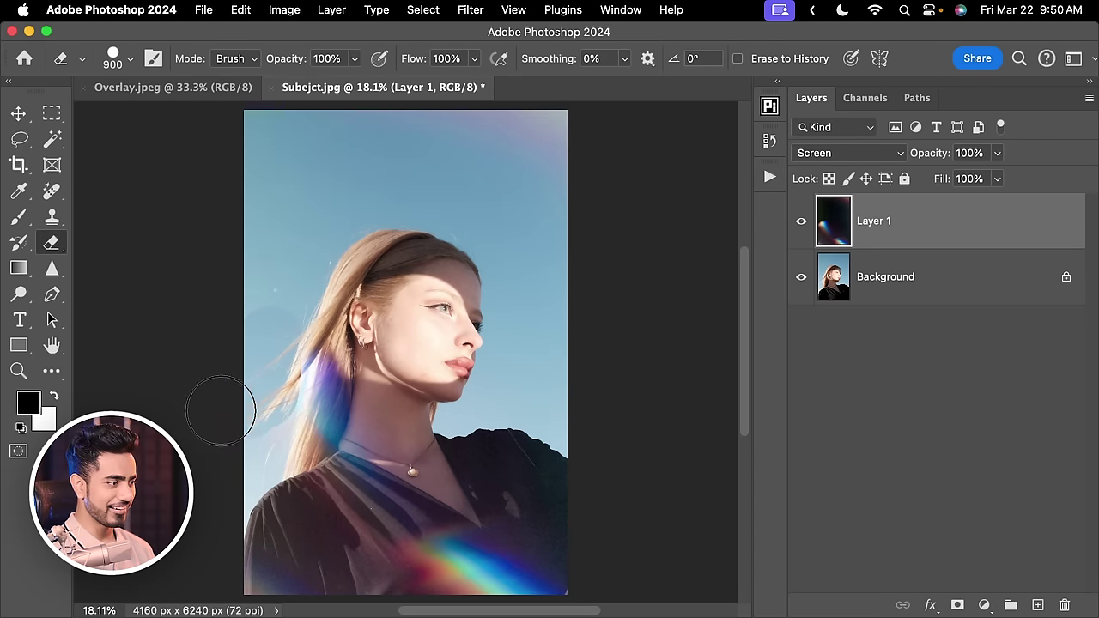
Try a soft round Eraser enlarged to 1300 px to remove the flare beside the hair on Layer 1
click(114, 58)
click(112, 249)
click(633, 246)
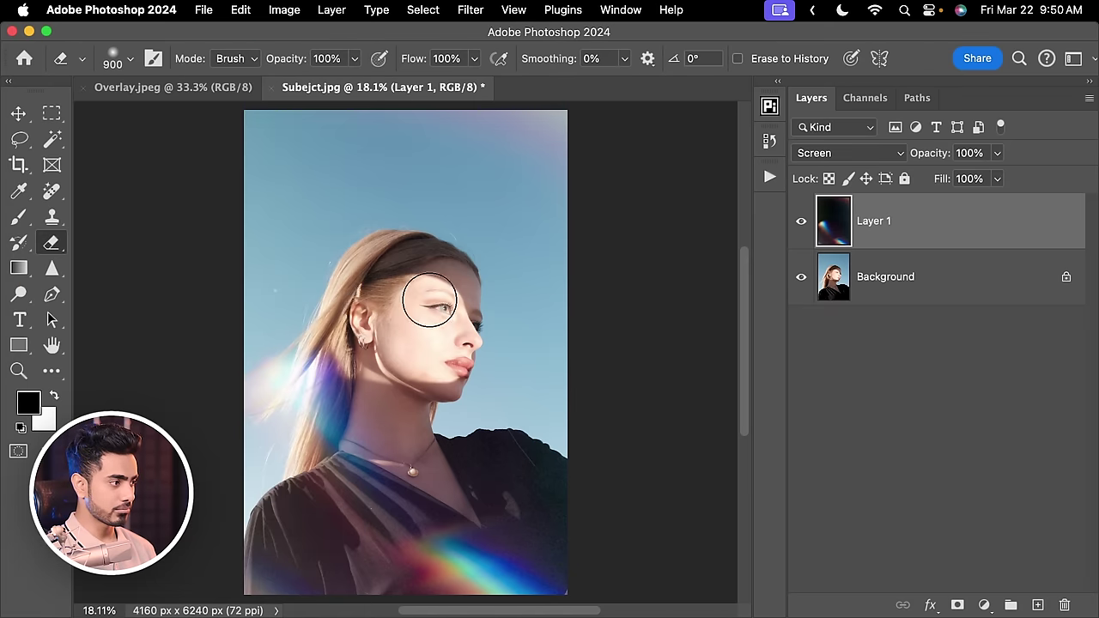
mouse_move(248, 398)
mouse_down()
mouse_move(265, 383)
mouse_move(250, 380)
mouse_move(226, 323)
mouse_move(138, 420)
mouse_up()
scroll(257, 319, down, 3)
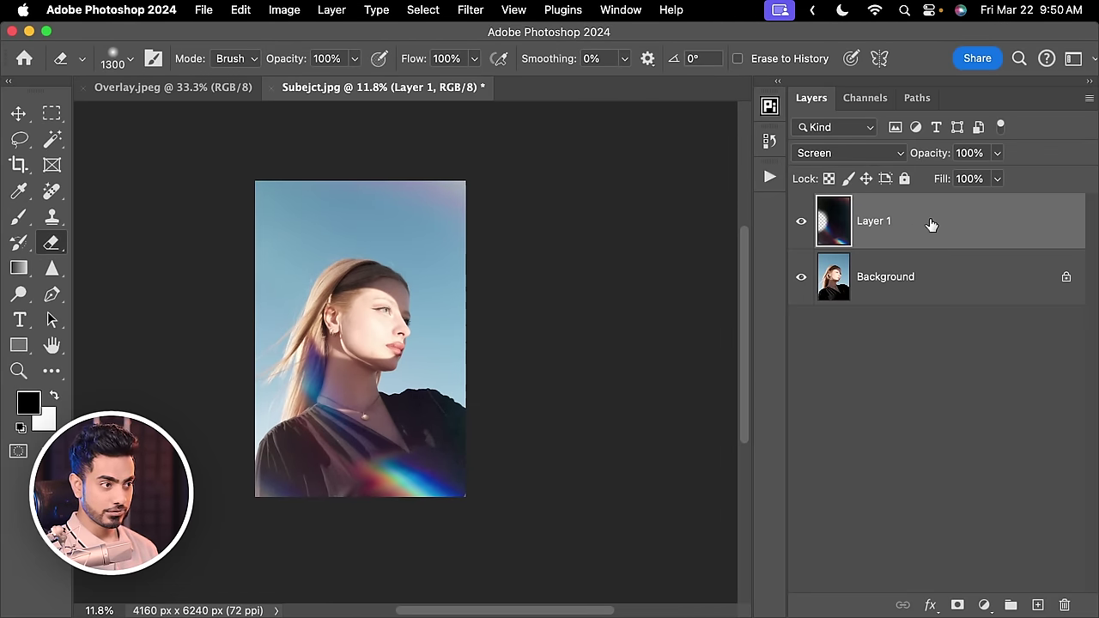
Try to shift the partly erased overlay to the right over the portrait with Free Transform, exposing its missing area
key(ctrl+t)
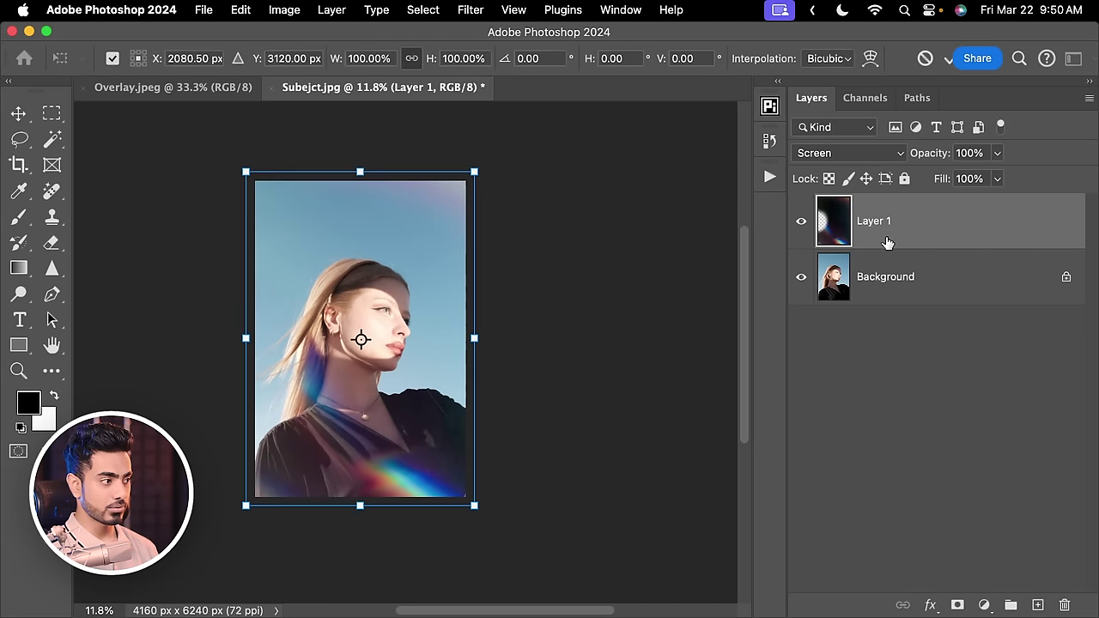
drag(352, 298, 421, 320)
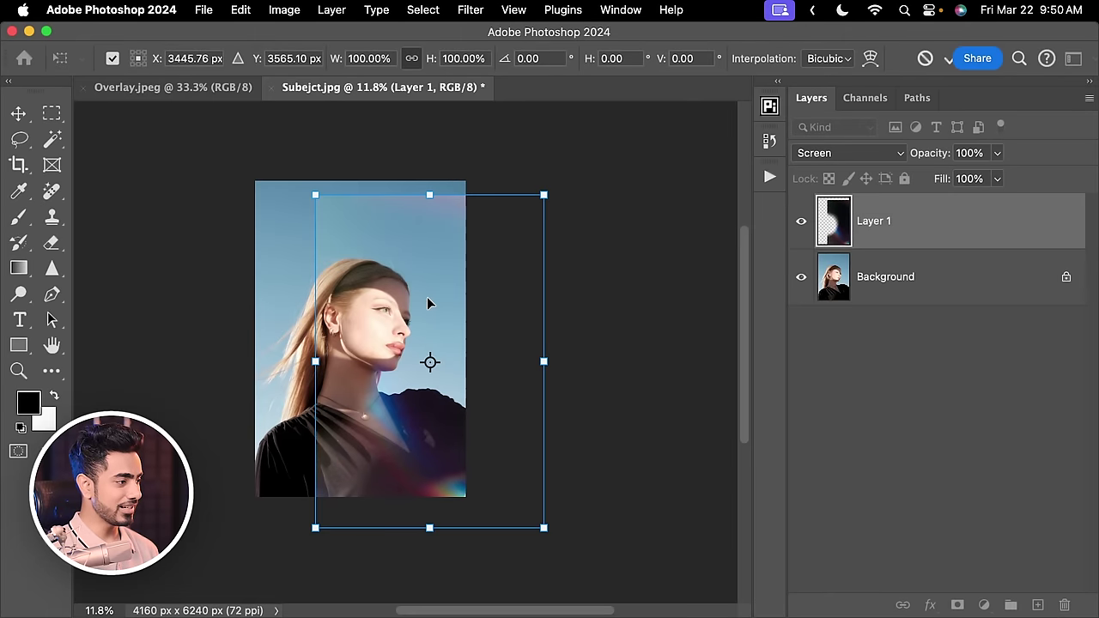
scroll(429, 303, down, 2)
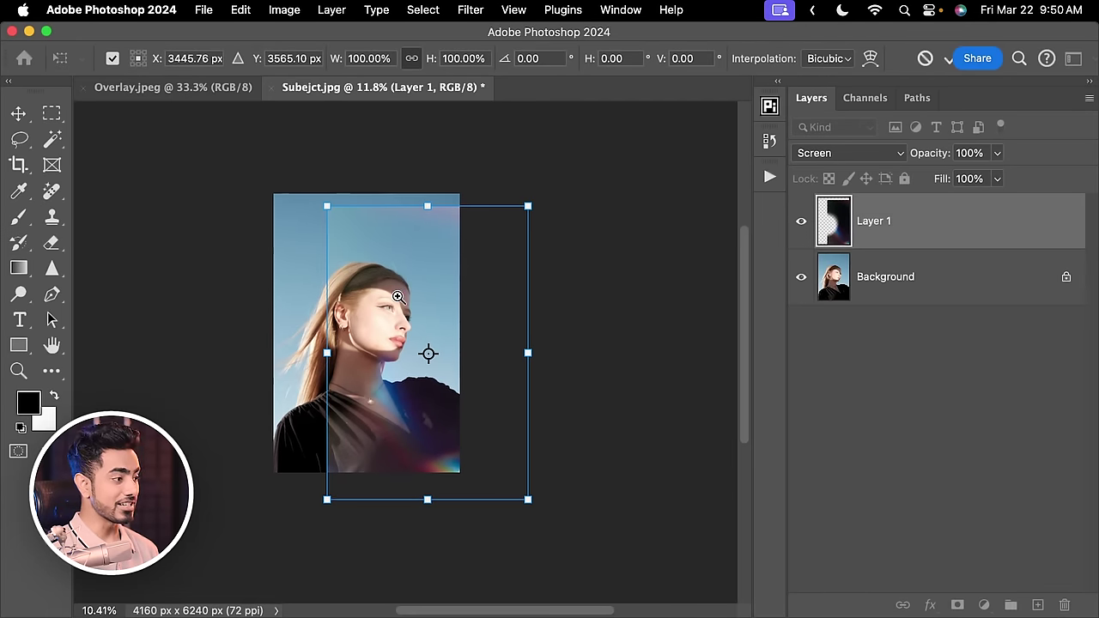
drag(326, 353, 270, 354)
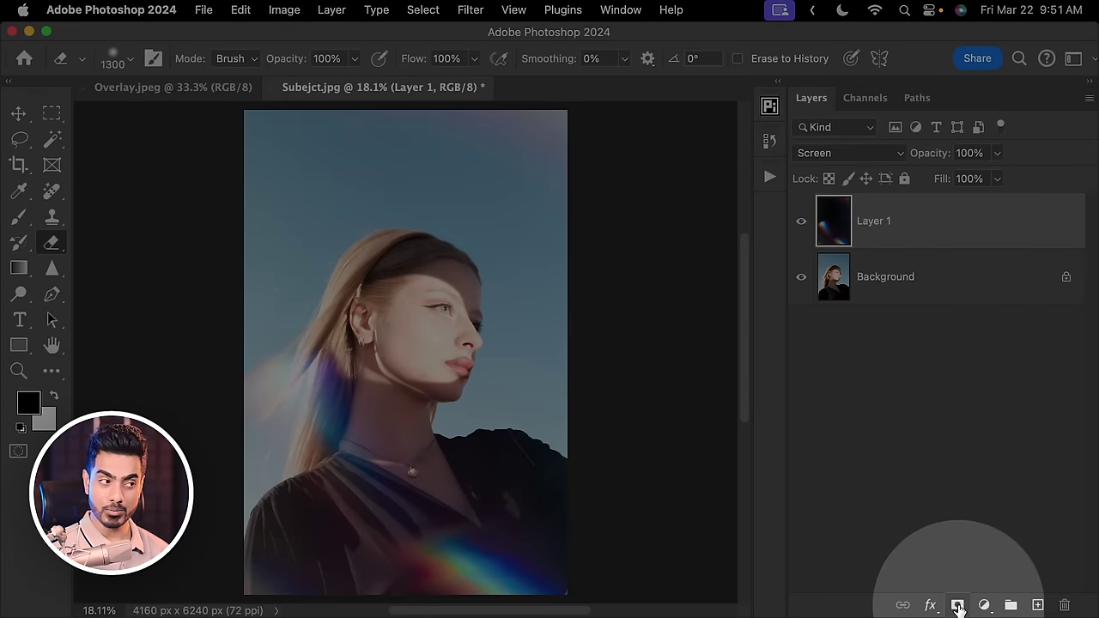
Add a layer mask to Layer 1 and paint black with a large soft brush to hide the flare beside the hair
click(957, 606)
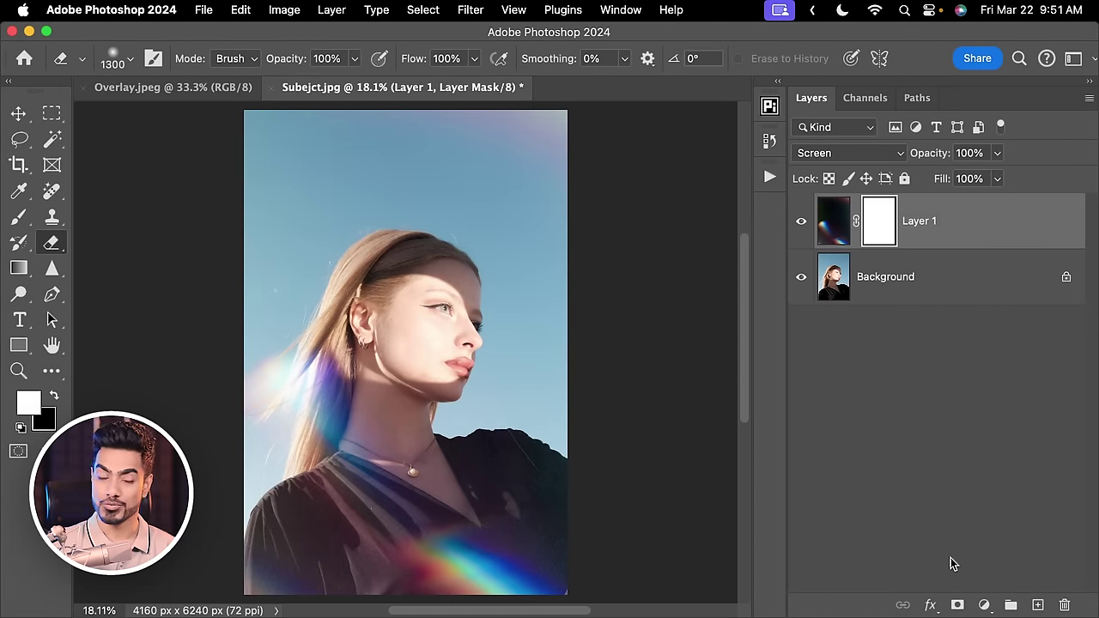
click(19, 216)
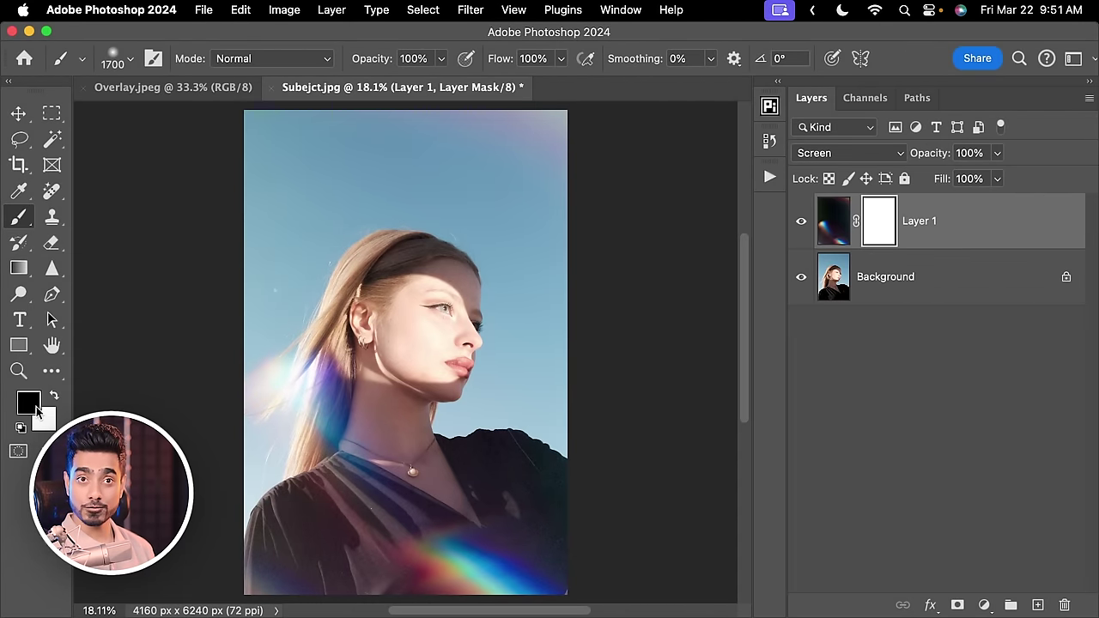
key(x)
key(x)
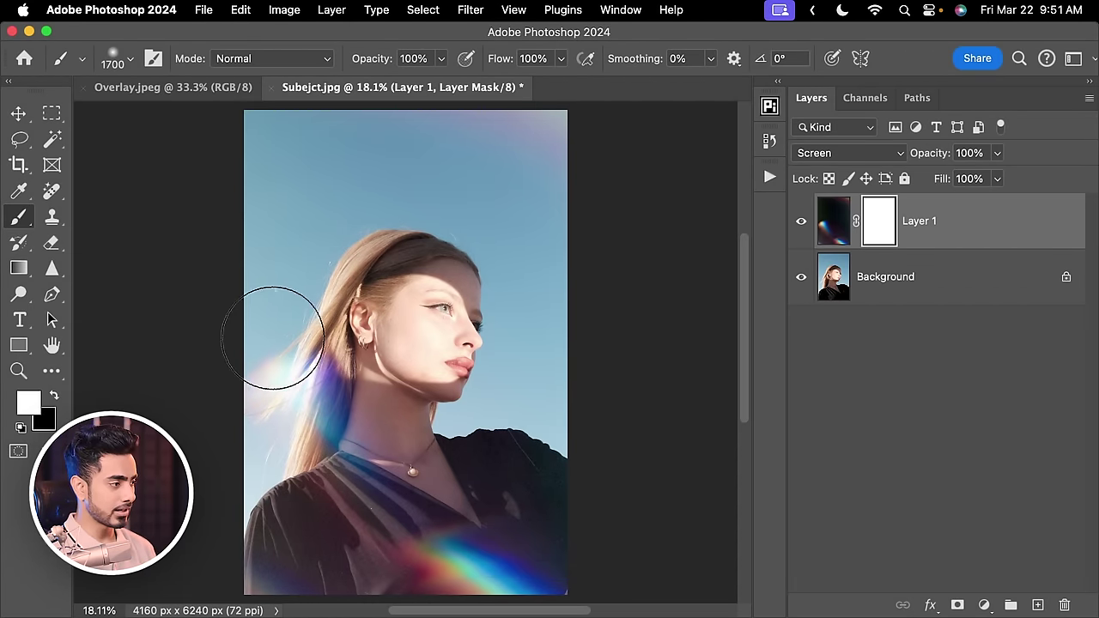
key(x)
key(bracketright)
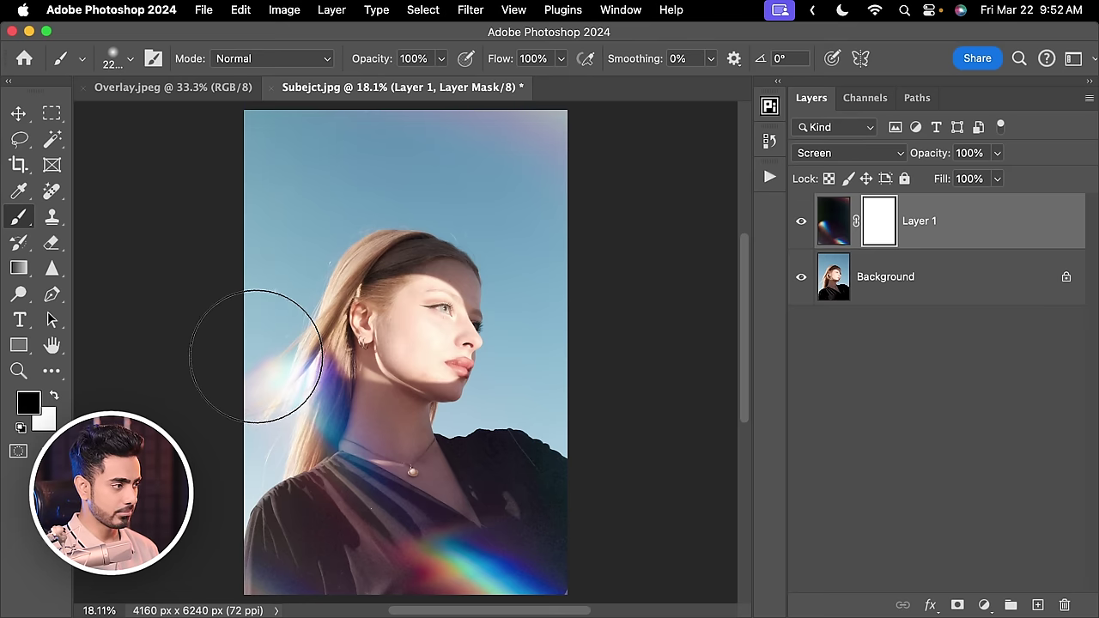
mouse_move(257, 348)
mouse_down()
mouse_move(246, 368)
mouse_move(233, 356)
mouse_move(245, 356)
mouse_up()
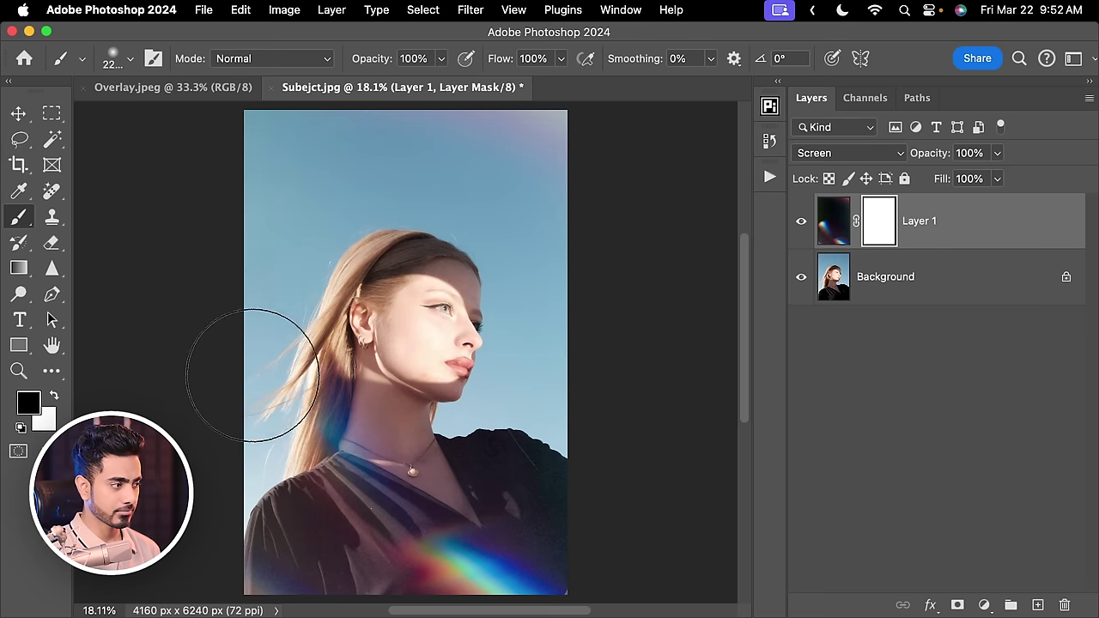
Paint white on Layer 1's mask beside the hair to bring back the hidden flare
drag(197, 215, 306, 223)
scroll(306, 223, down, 3)
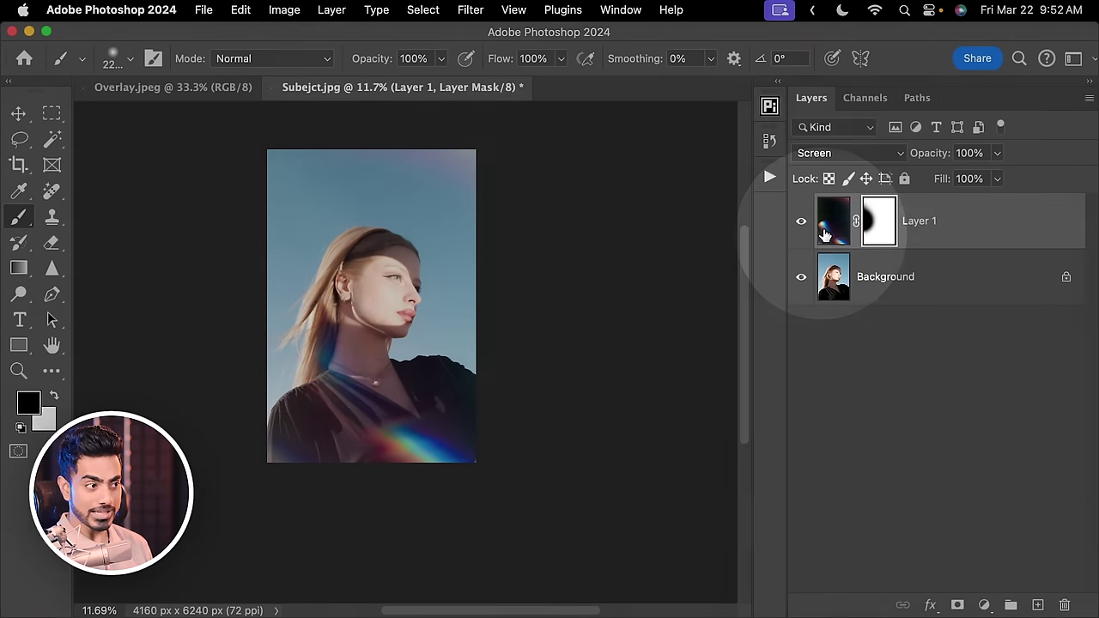
scroll(306, 335, up, 2)
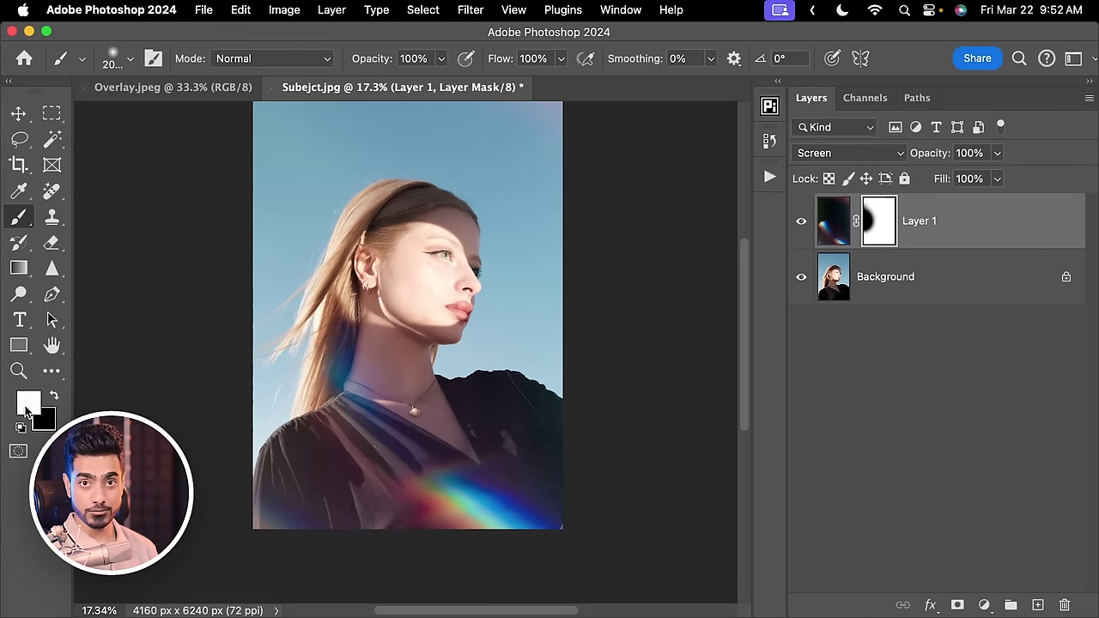
mouse_move(221, 331)
mouse_down()
mouse_move(368, 318)
mouse_move(314, 319)
mouse_move(307, 331)
mouse_up()
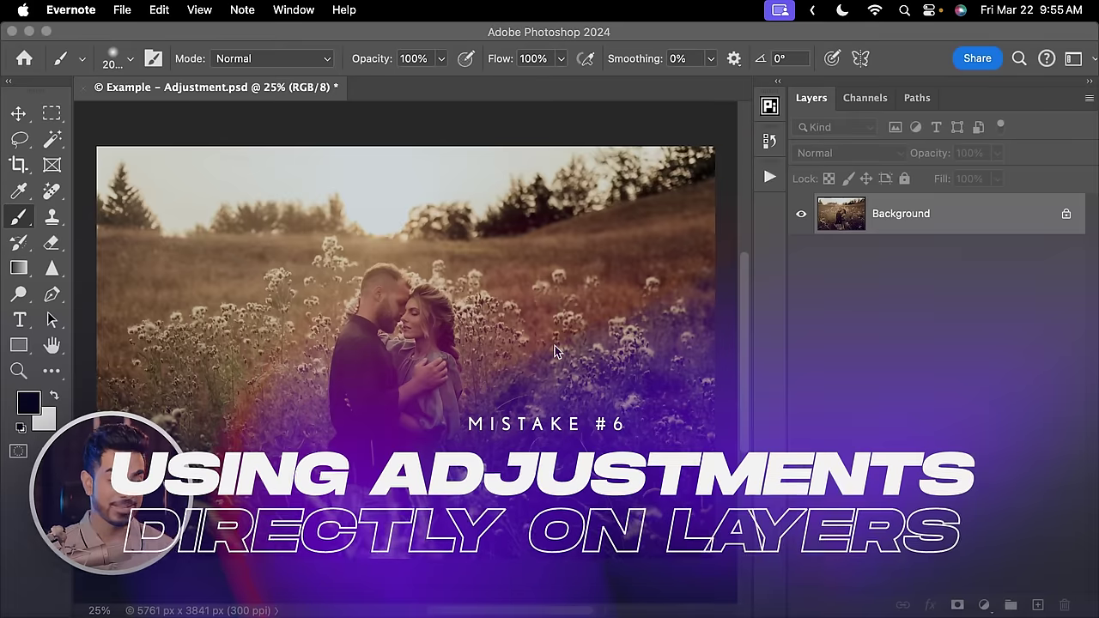
Apply a Brightness/Contrast adjustment directly to the couple photo's Background layer with brightness 44 and contrast 27
click(204, 103)
click(285, 10)
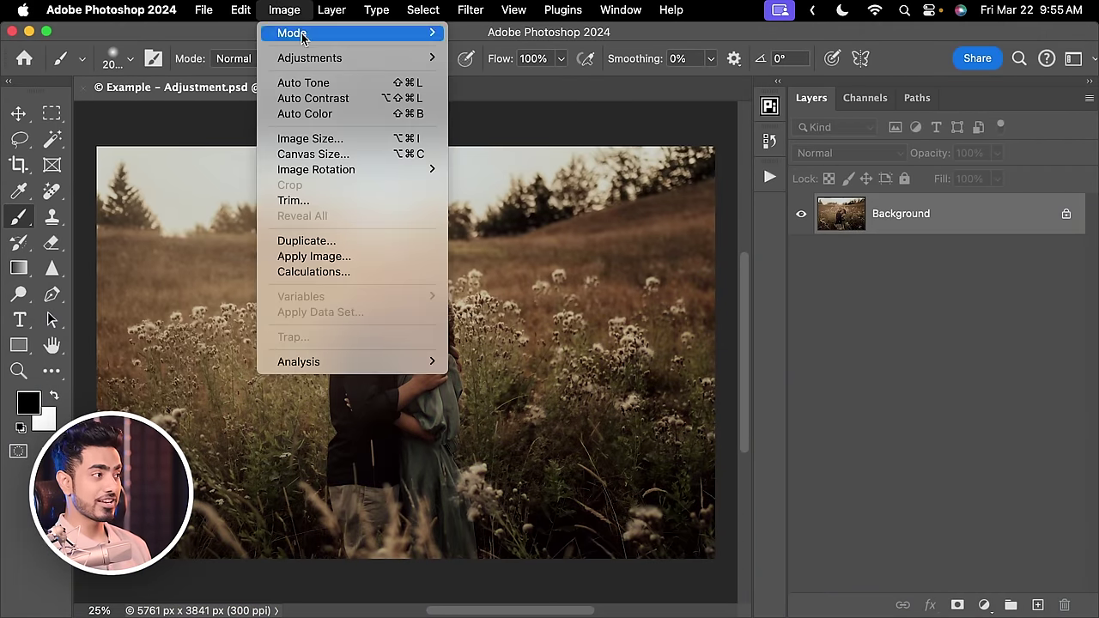
mouse_move(316, 60)
click(493, 58)
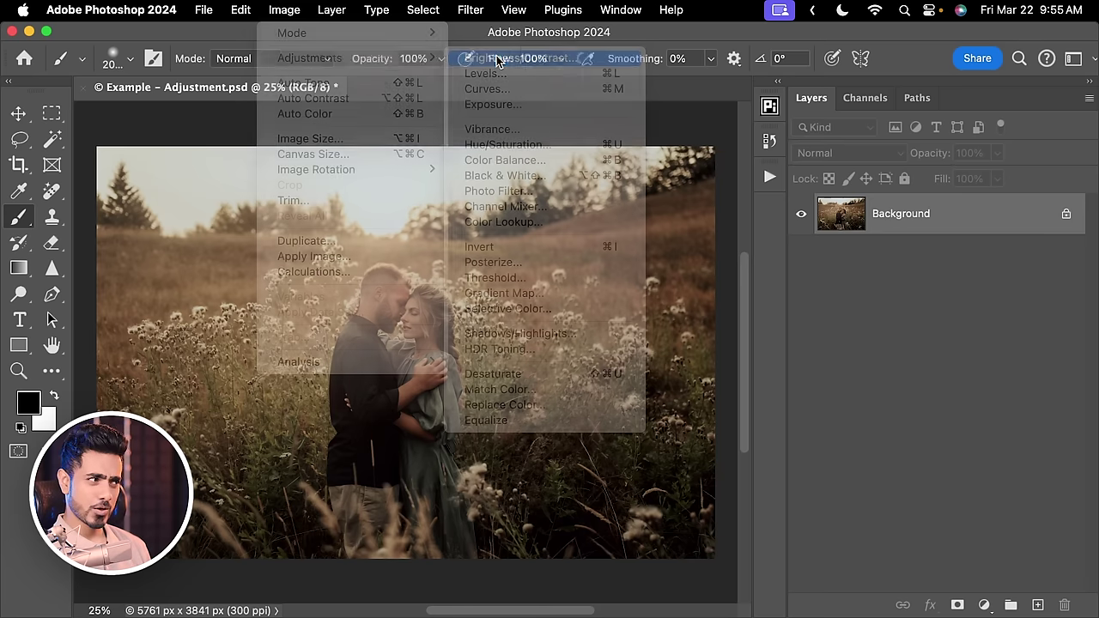
drag(840, 316, 868, 316)
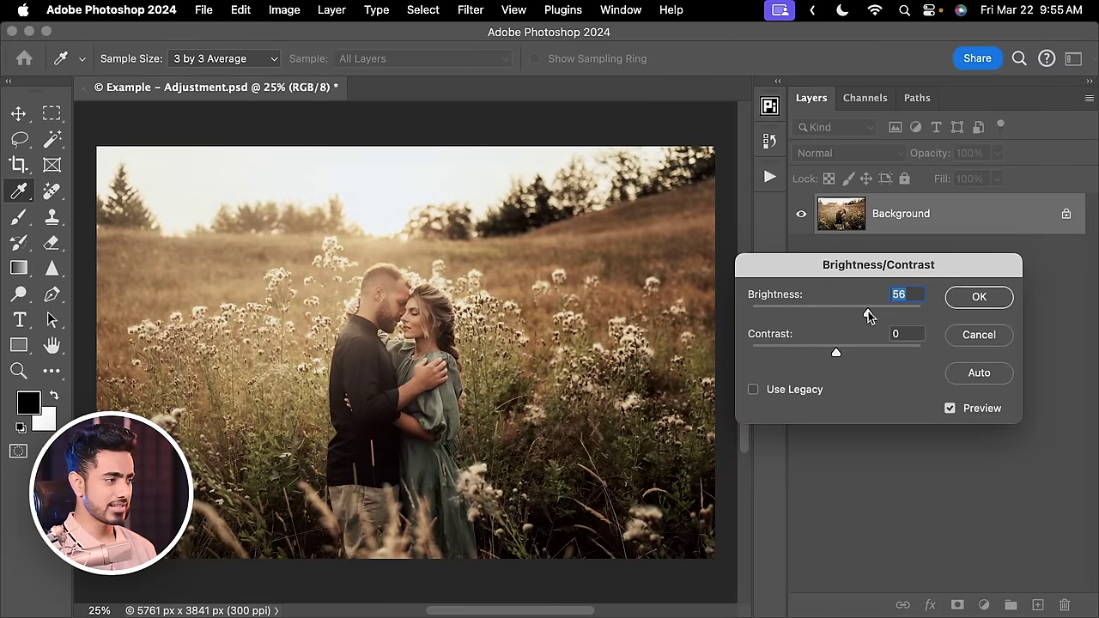
drag(838, 354, 869, 354)
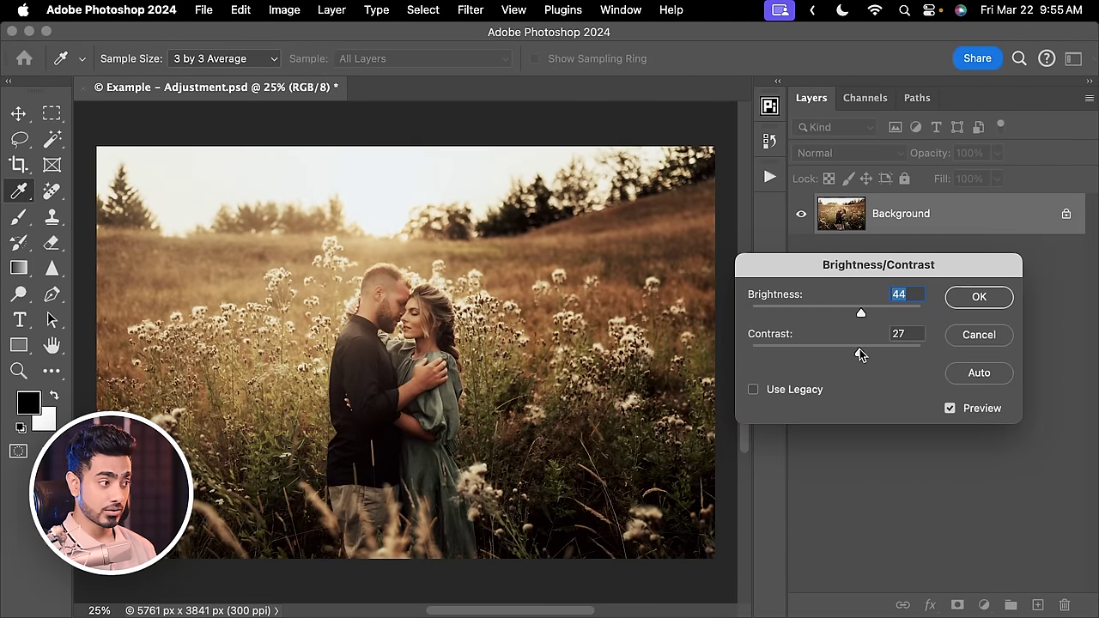
click(970, 298)
key(b)
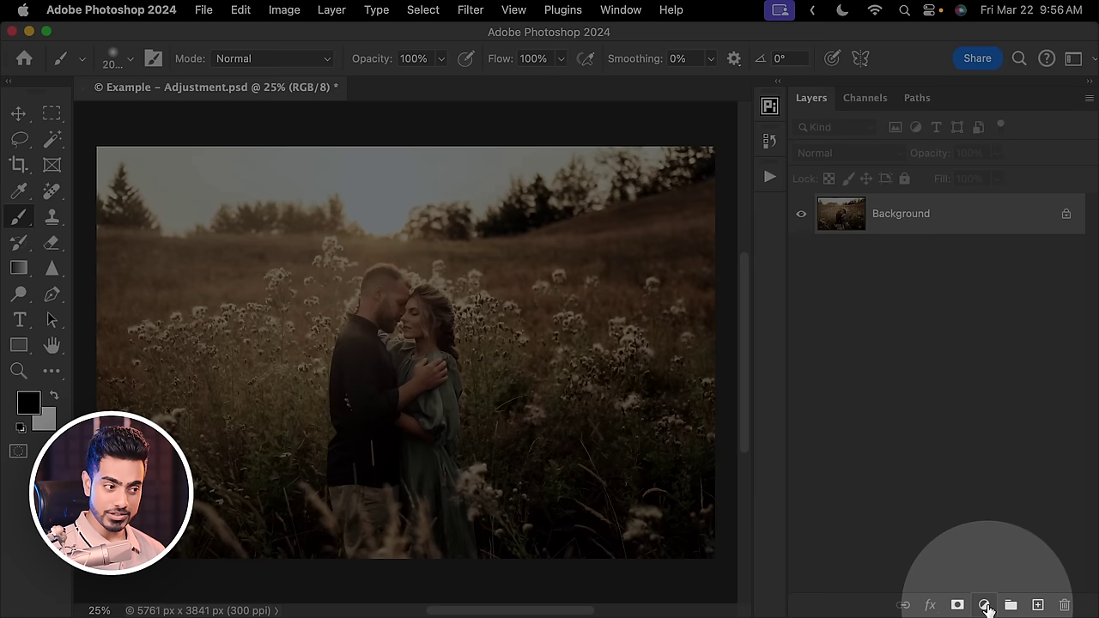
Add a Brightness/Contrast adjustment layer above the Background with brightness 76 and contrast 18
click(985, 606)
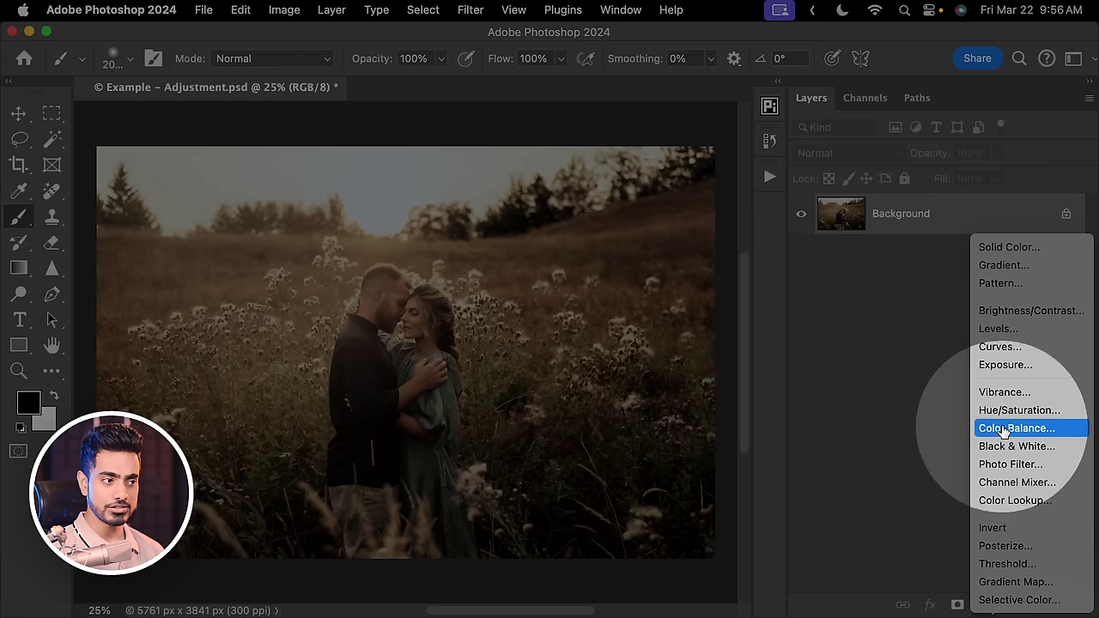
click(1009, 311)
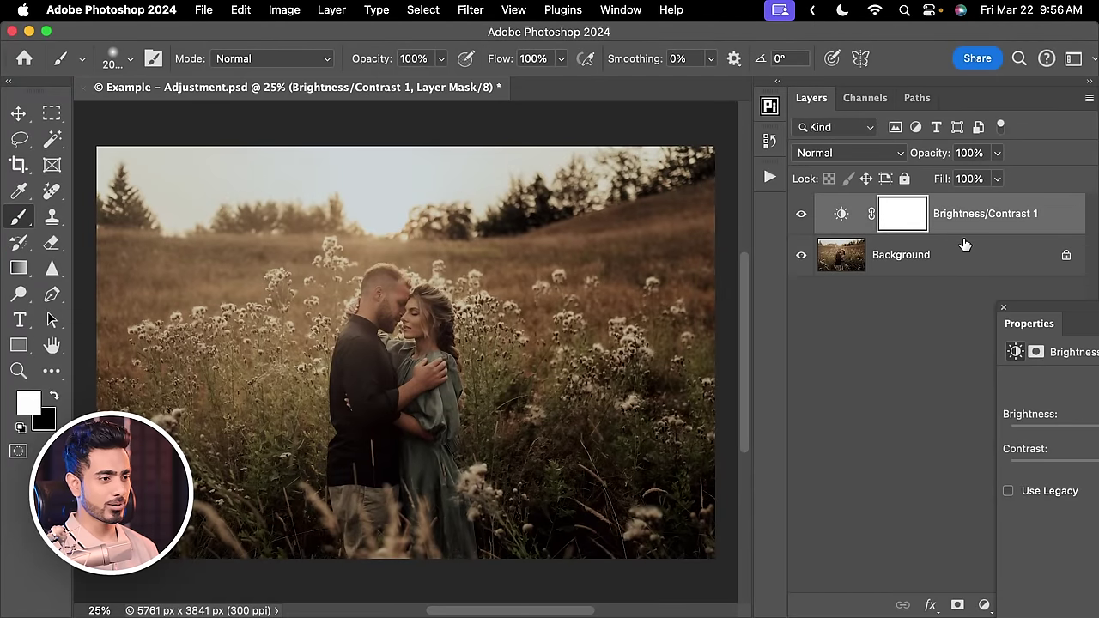
drag(1035, 329, 665, 168)
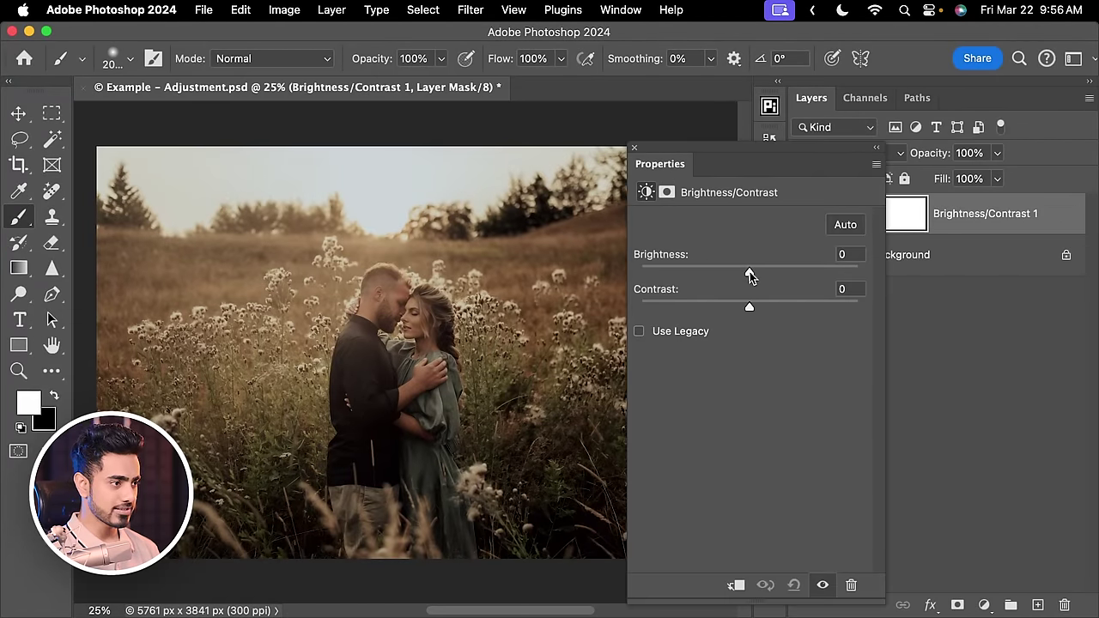
drag(749, 271, 796, 271)
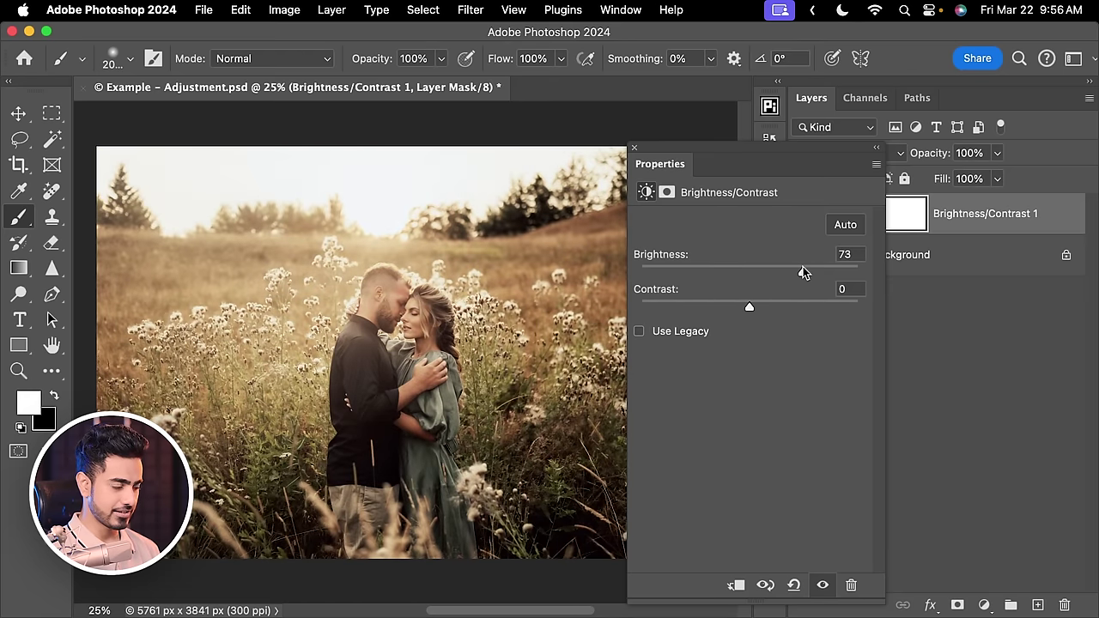
drag(750, 305, 769, 301)
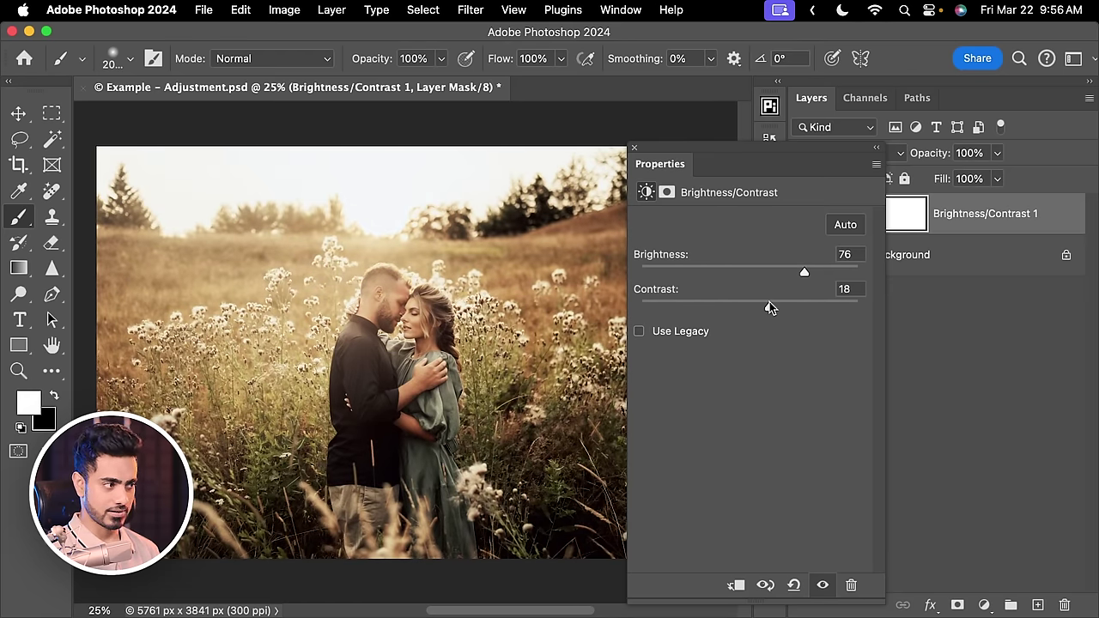
click(634, 148)
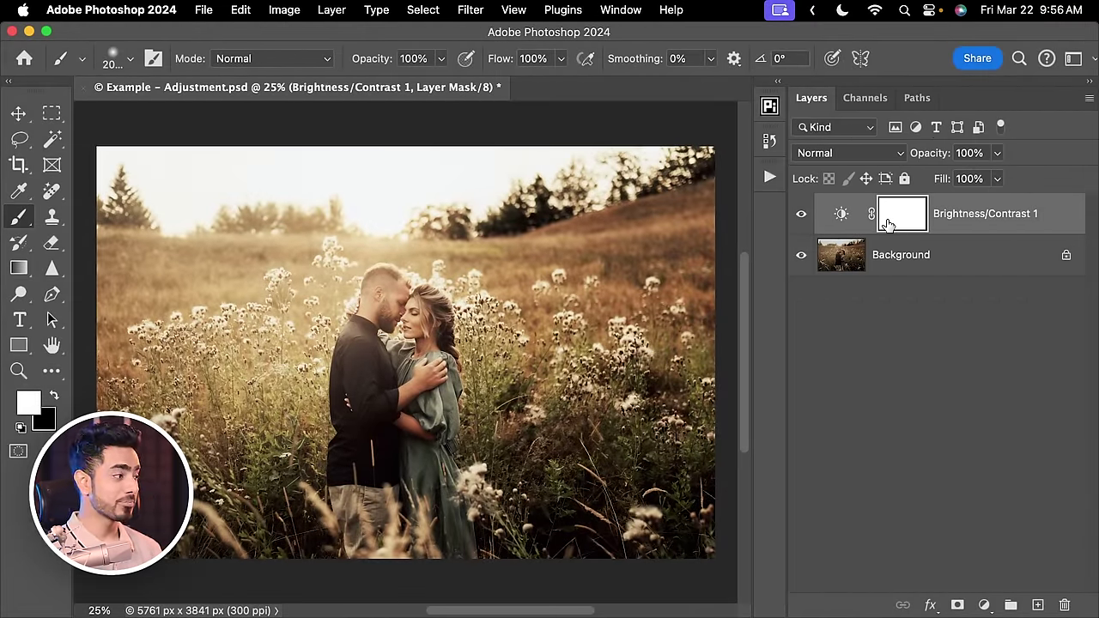
Draw a white-to-black radial gradient on the adjustment layer's mask from the sun past the photo's lower-right edge, and hide the layer to compare
click(19, 267)
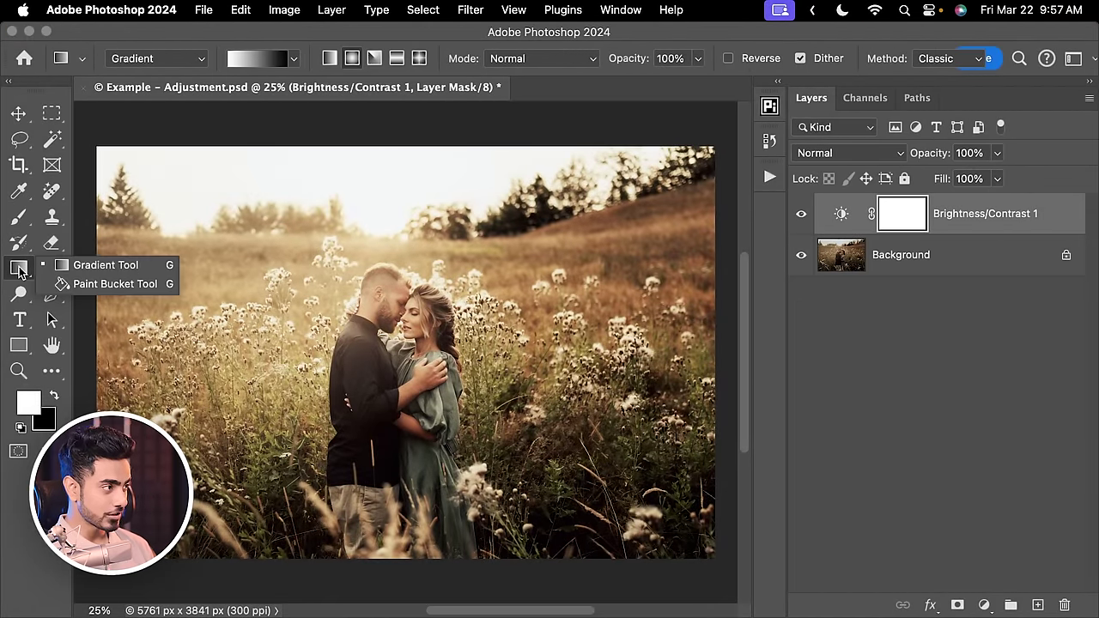
click(293, 59)
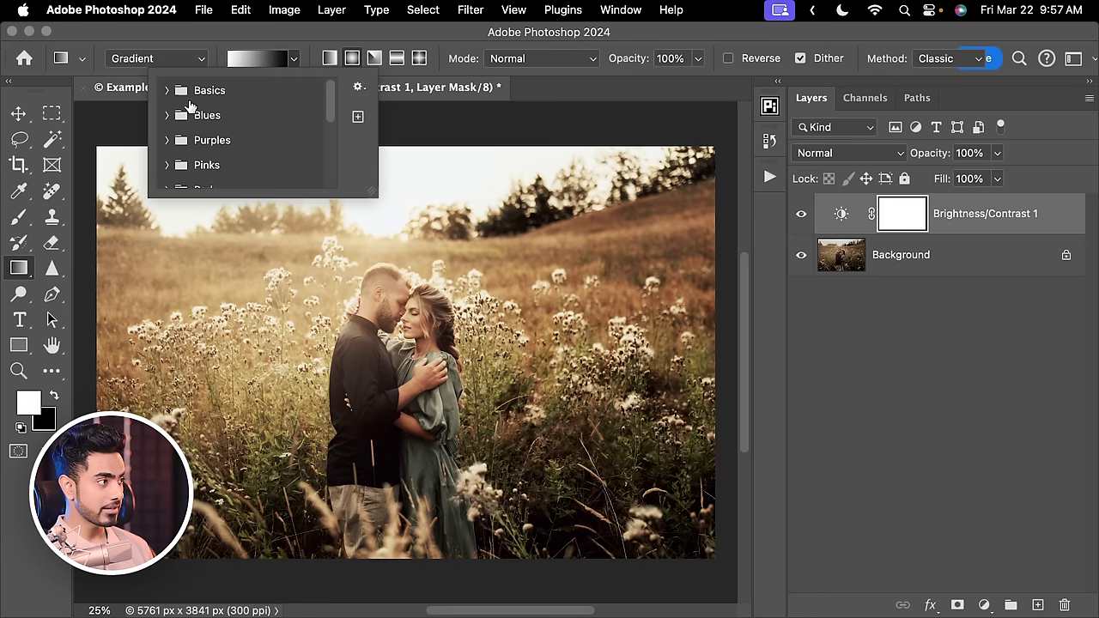
click(171, 97)
click(183, 114)
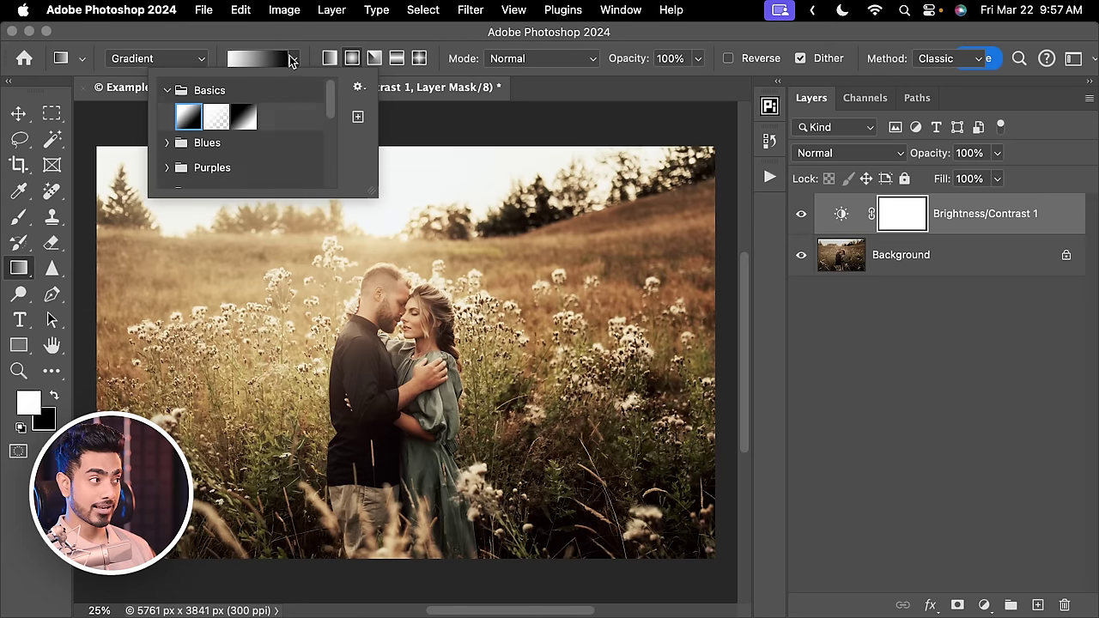
click(293, 58)
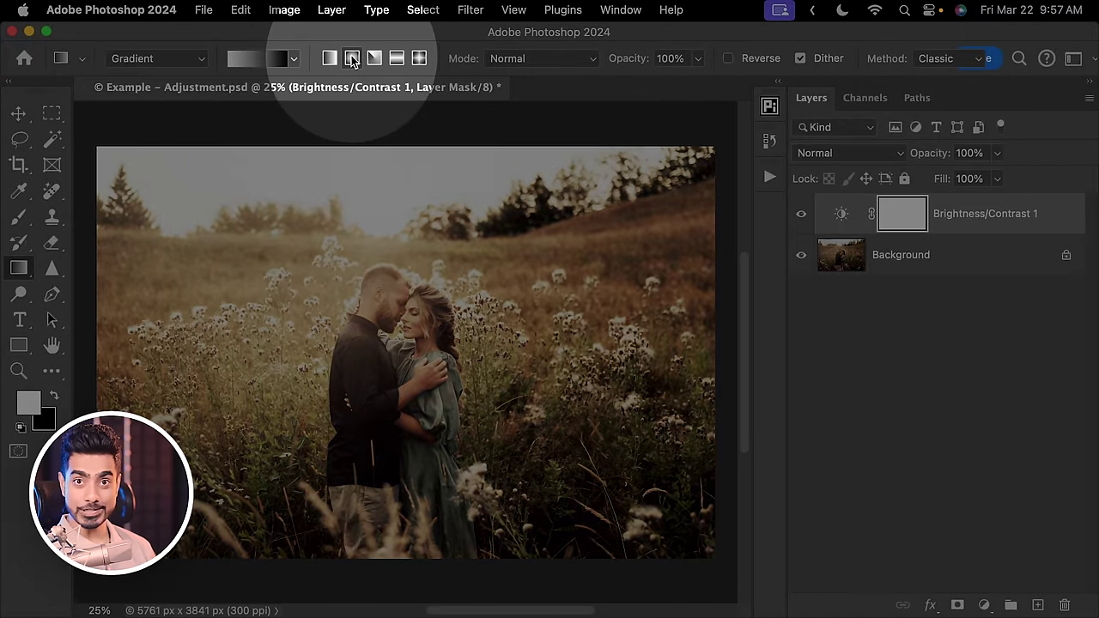
click(352, 59)
drag(384, 222, 650, 570)
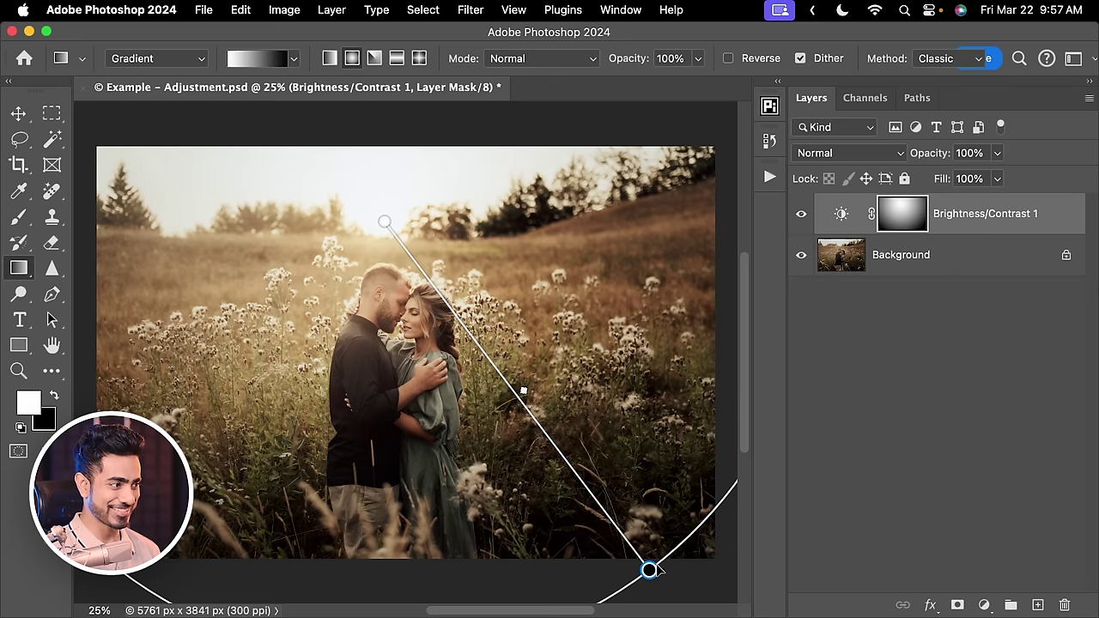
click(801, 216)
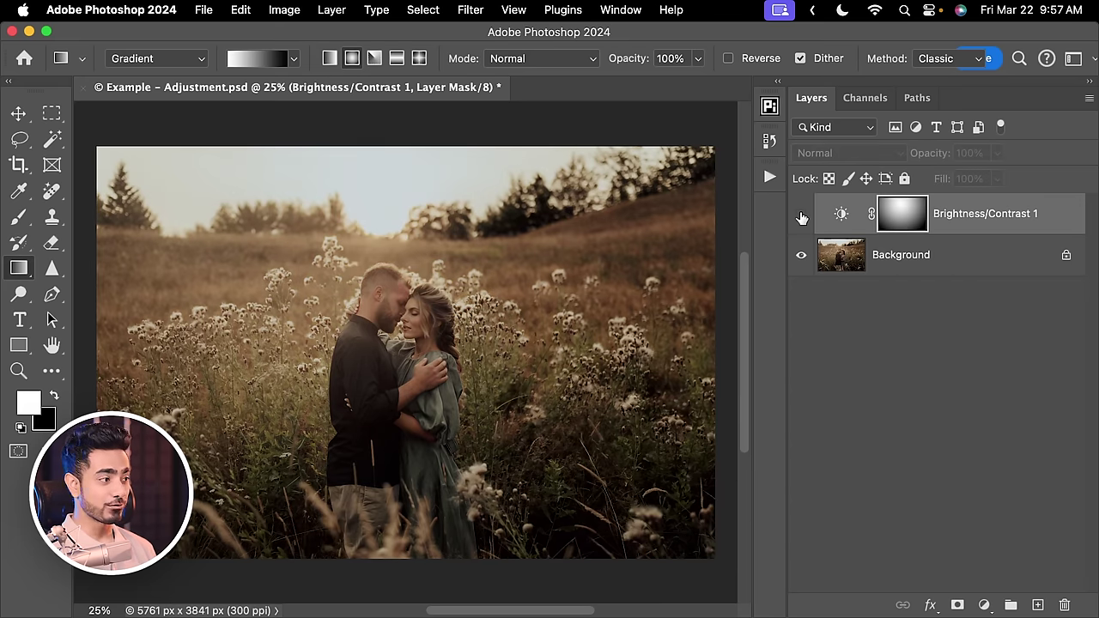
Show the Brightness/Contrast adjustment layer again, set its brightness to 86, and toggle its visibility to compare
click(801, 216)
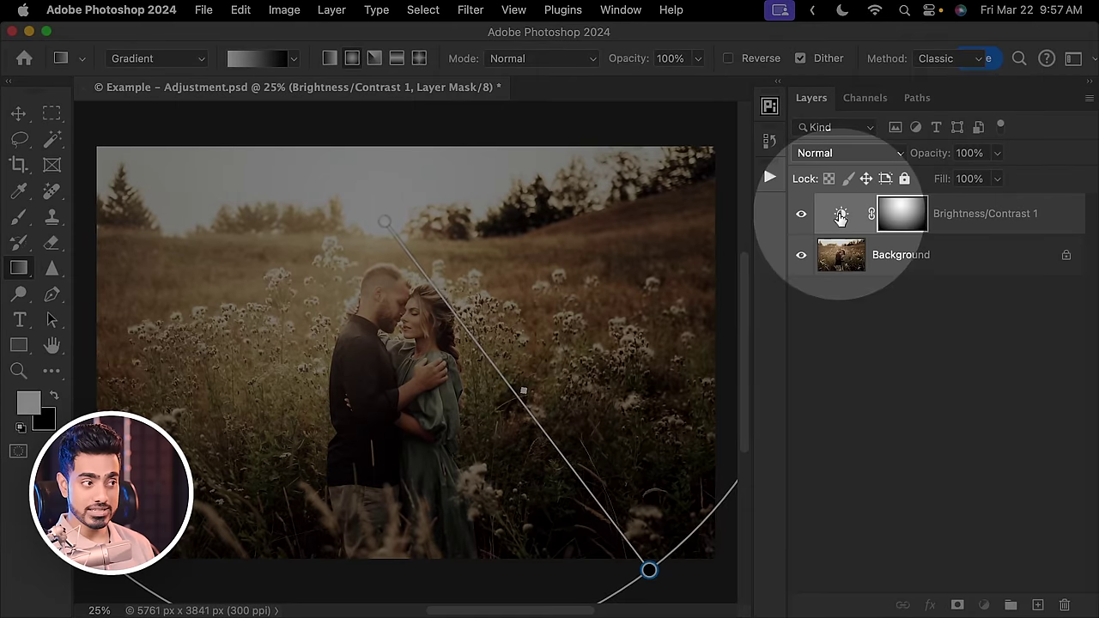
double_click(840, 214)
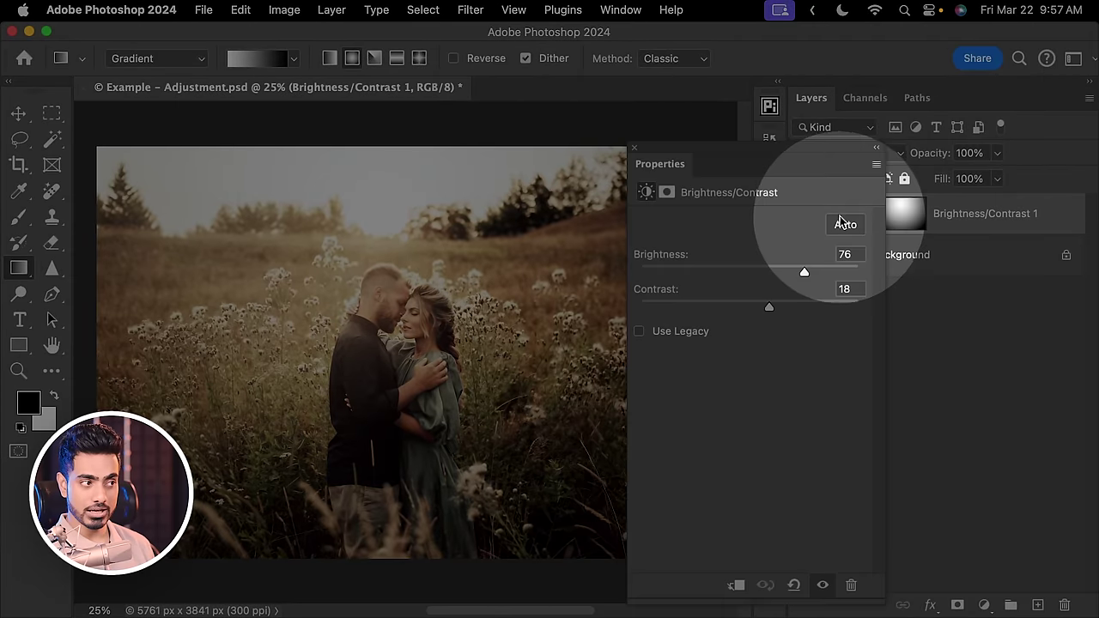
drag(803, 273, 811, 273)
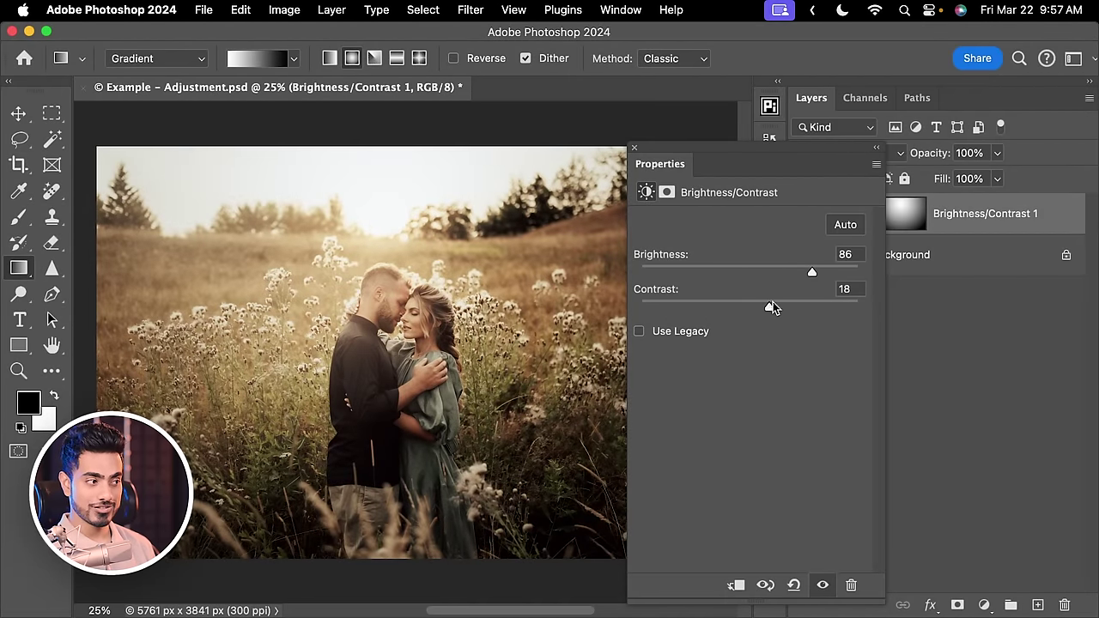
click(633, 150)
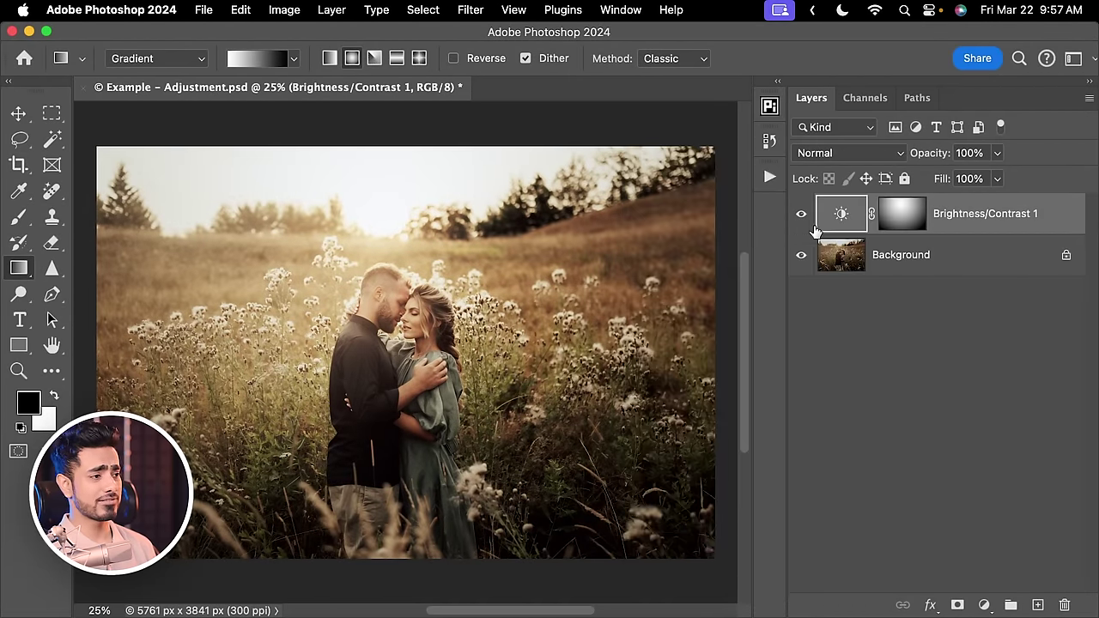
click(804, 218)
click(803, 218)
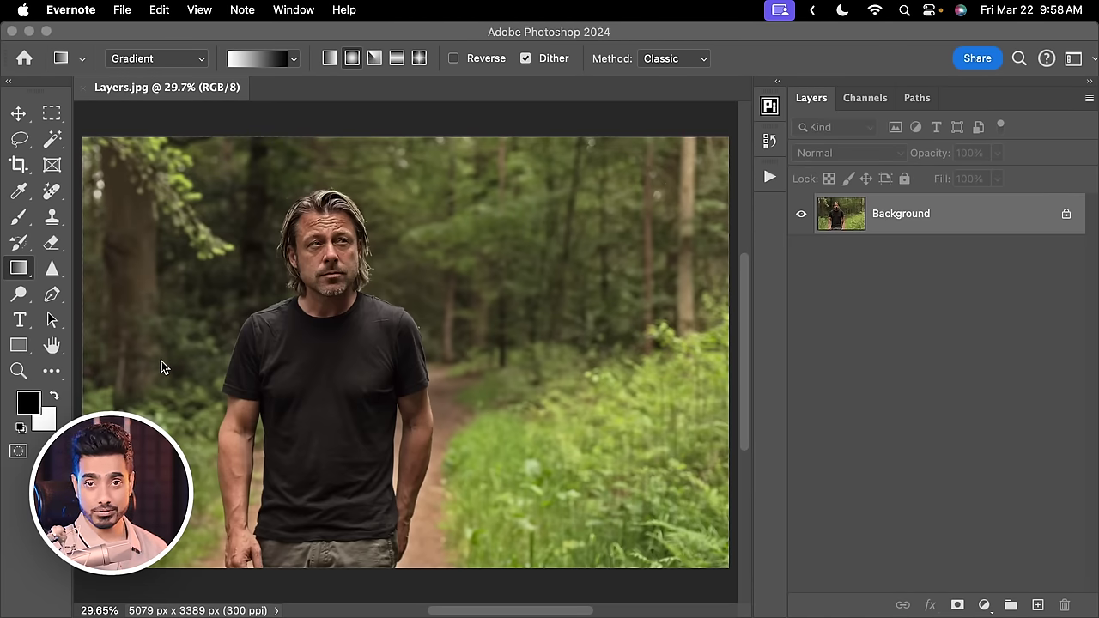
Try removing the tall weed in the grass and the leafy upper-left branch directly on the Background with the Remove tool at size 70
click(51, 192)
drag(52, 192, 111, 210)
key(bracketright)
key(bracketright)
key(bracketright)
key(bracketright)
key(bracketright)
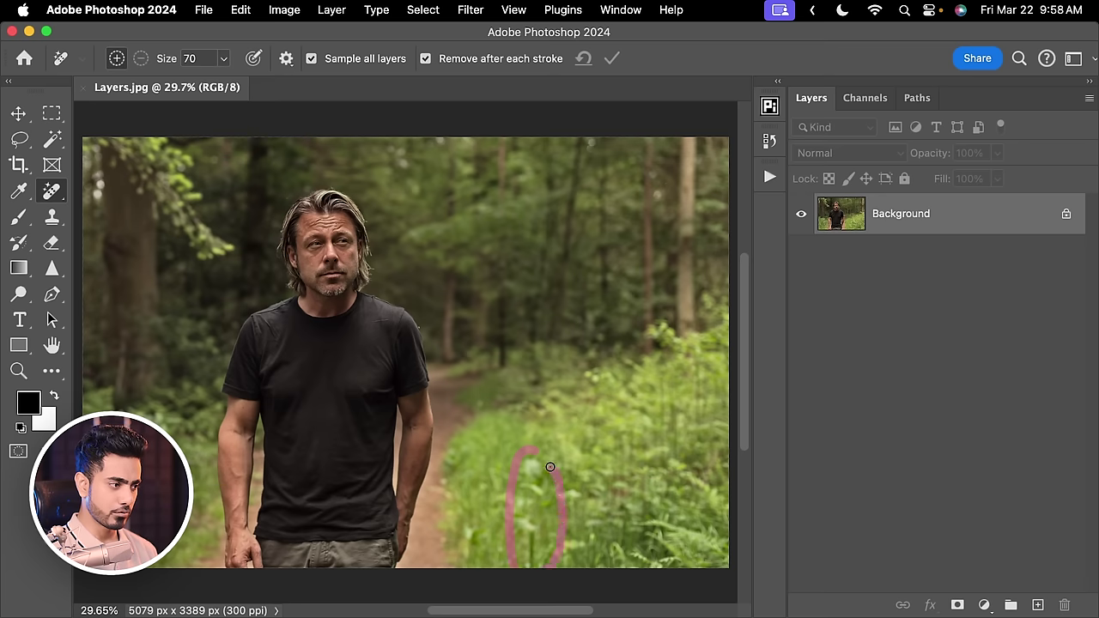
drag(550, 466, 549, 481)
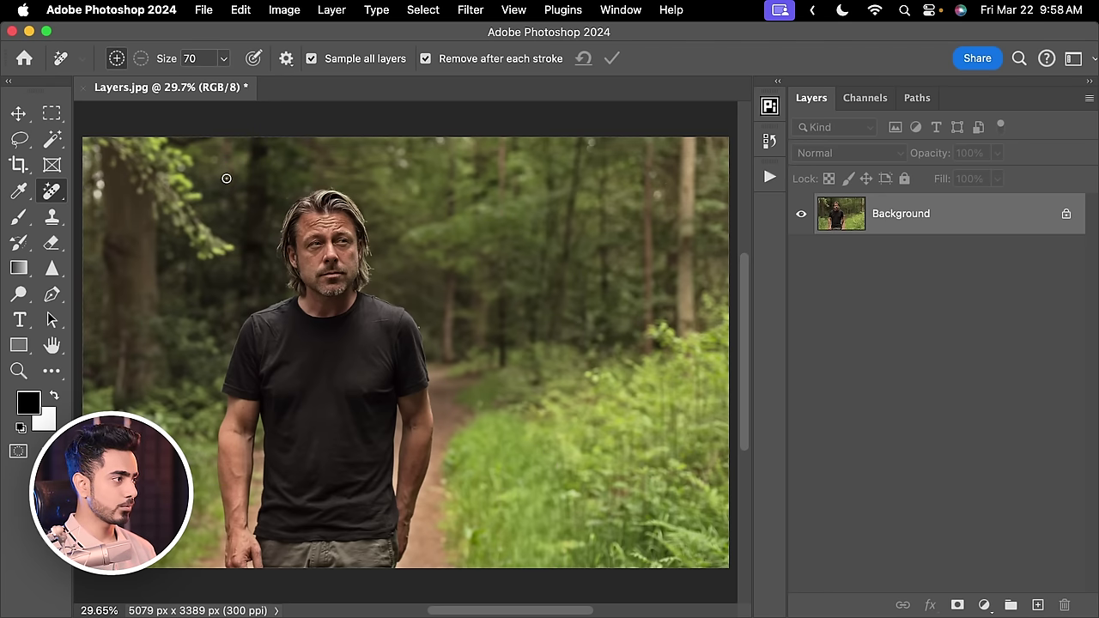
mouse_move(214, 135)
mouse_down()
mouse_move(207, 163)
mouse_move(241, 207)
mouse_move(246, 239)
mouse_move(224, 271)
mouse_move(164, 243)
mouse_move(119, 197)
mouse_up()
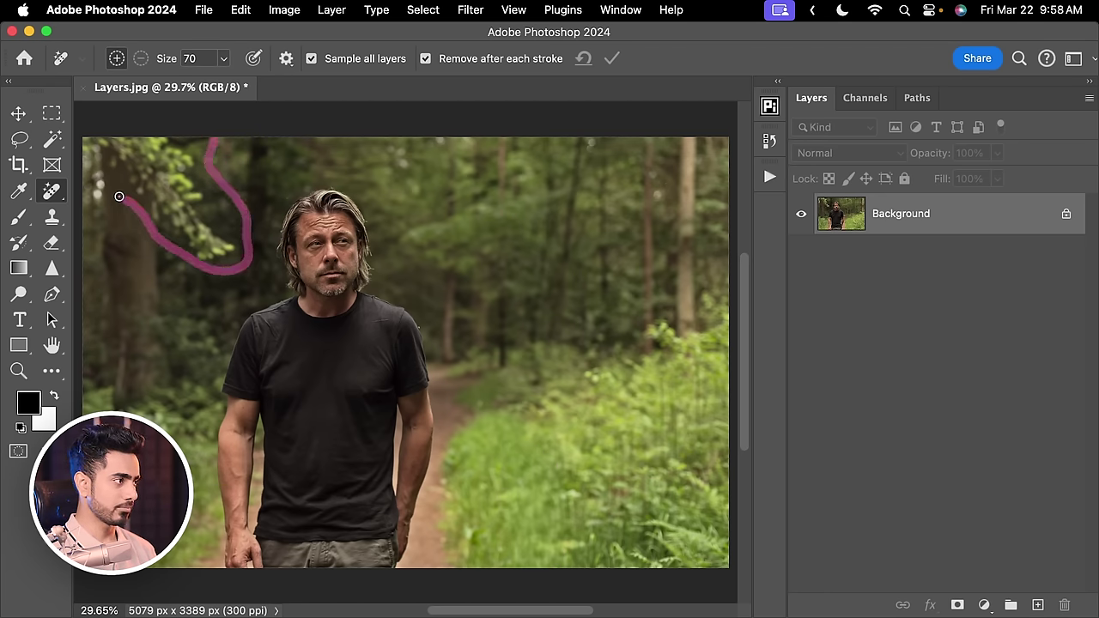
drag(214, 138, 214, 138)
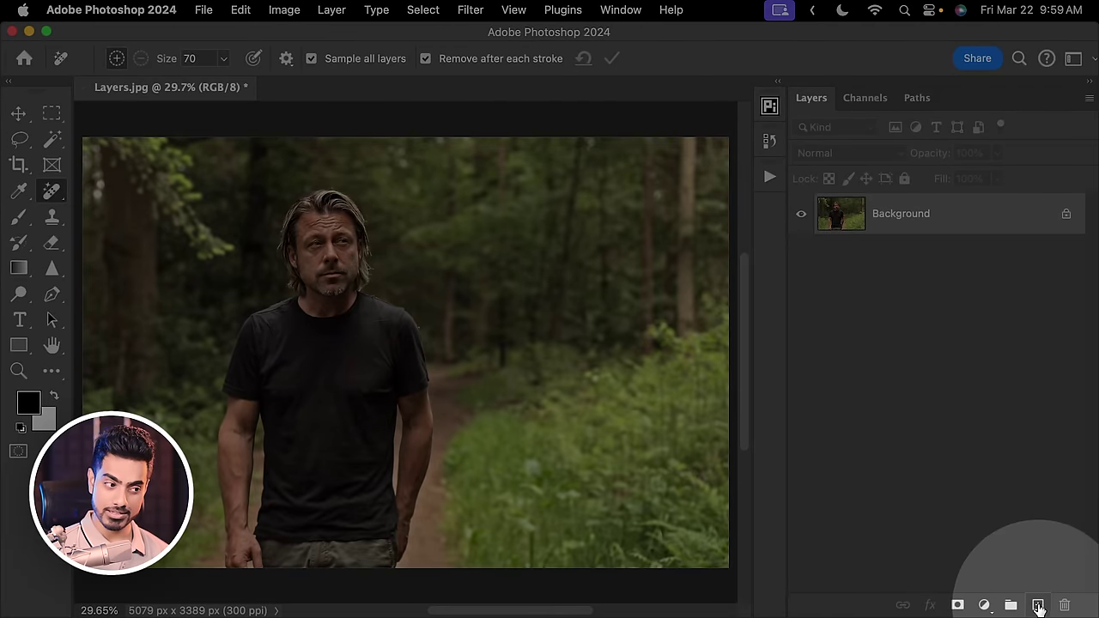
Add an empty layer above the Background, remove the tall weed onto it with the Remove tool, and toggle layer visibility to check it
click(1038, 605)
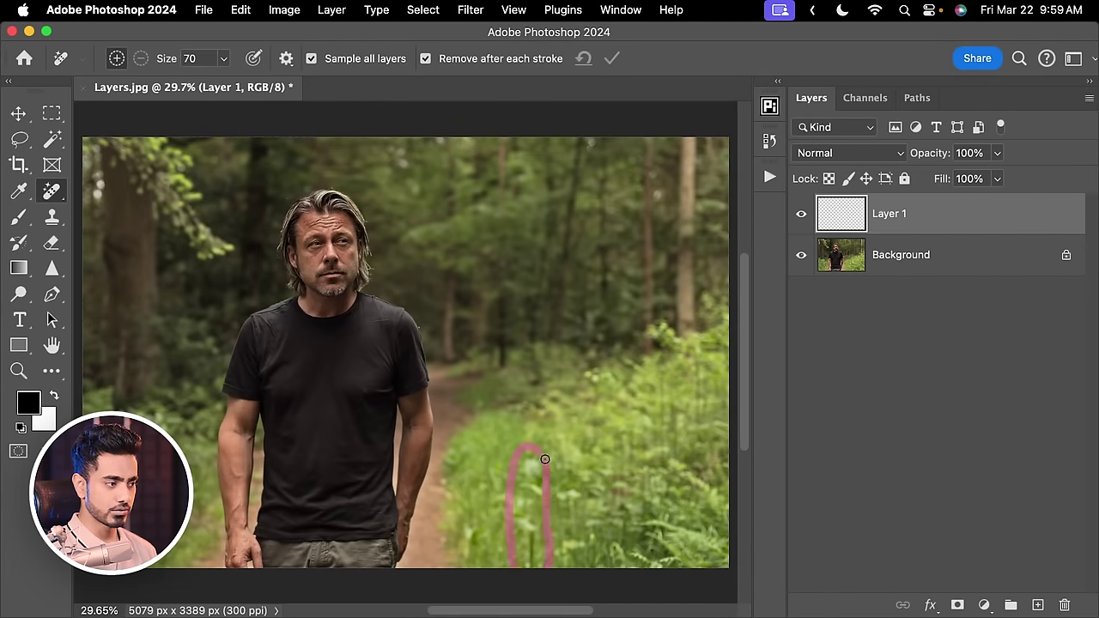
drag(545, 459, 549, 496)
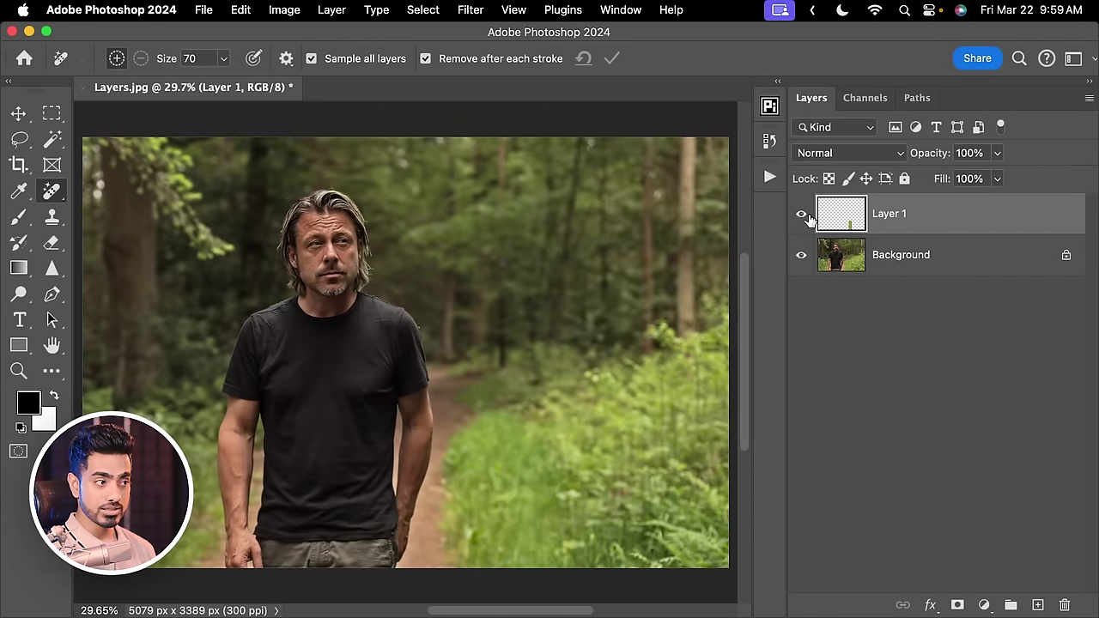
click(801, 255)
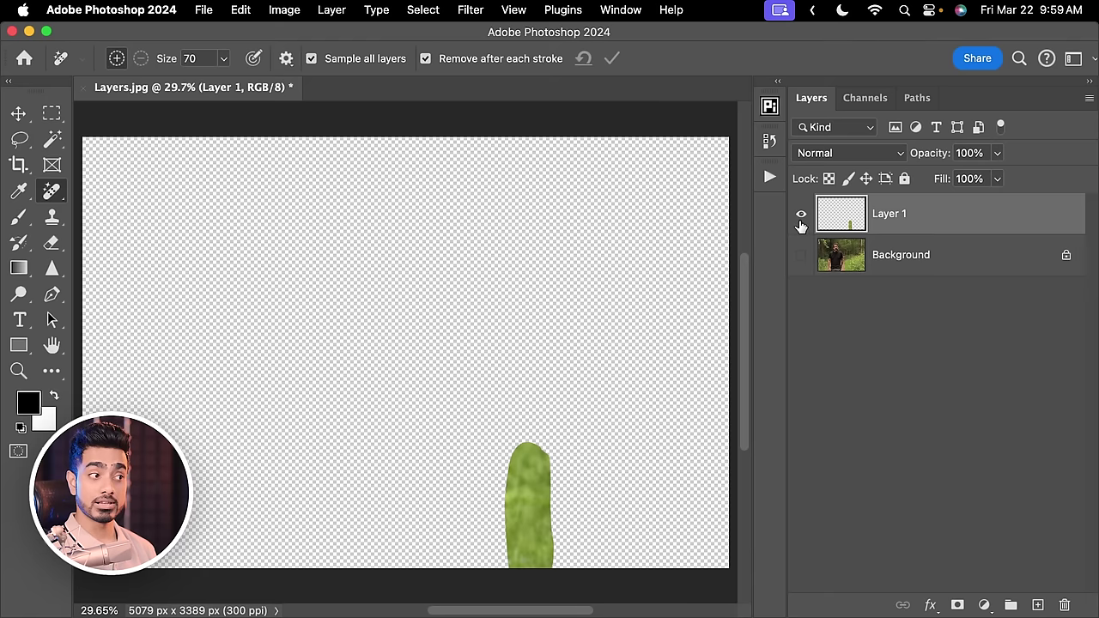
alt+click(801, 221)
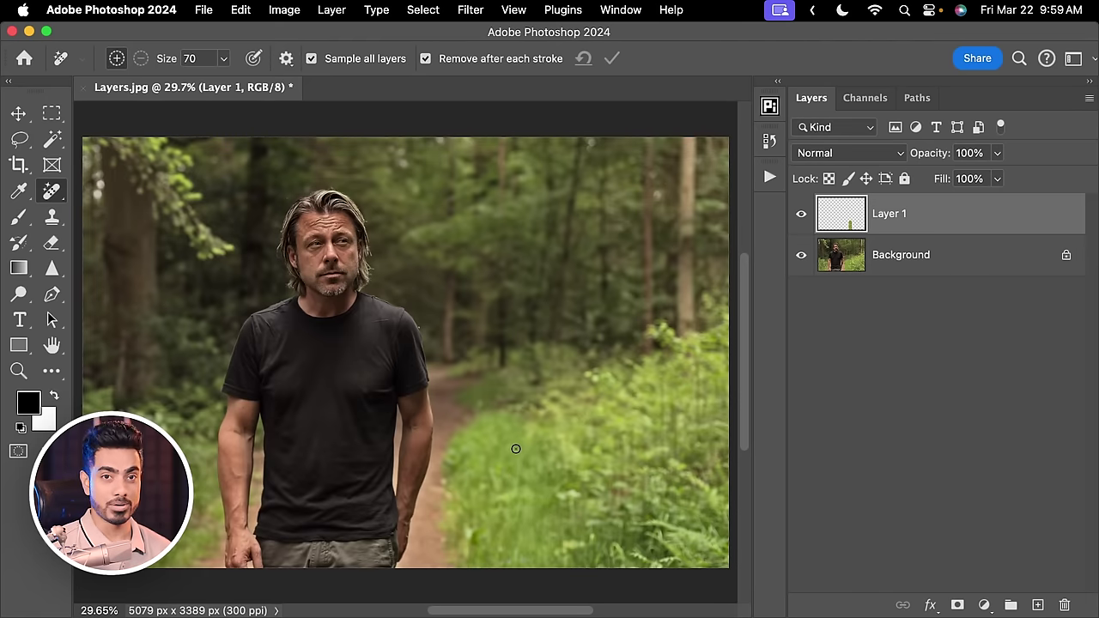
click(802, 216)
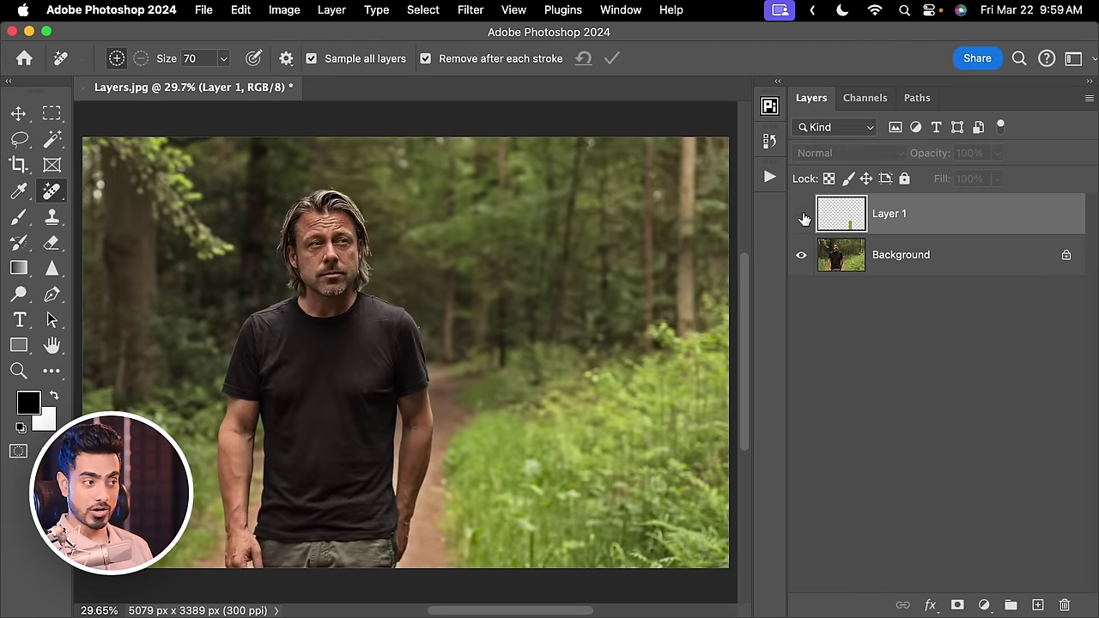
click(802, 216)
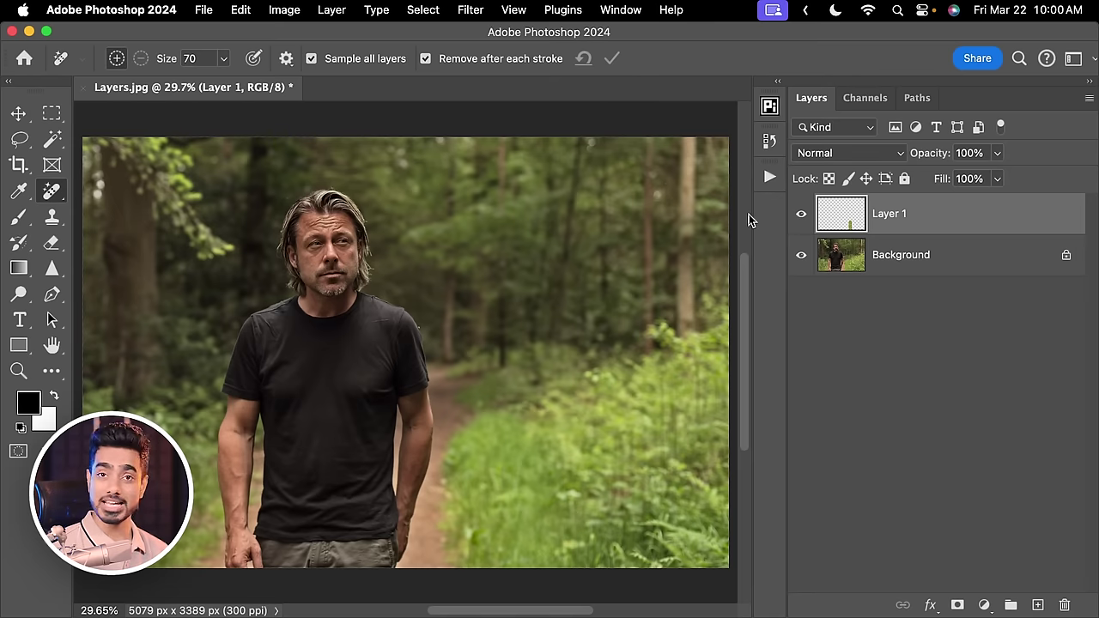
Remove the leafy branch and remaining leaves in the forest photo's upper-left corner onto Layer 1
mouse_move(208, 153)
mouse_down()
mouse_move(248, 238)
mouse_move(190, 258)
mouse_up()
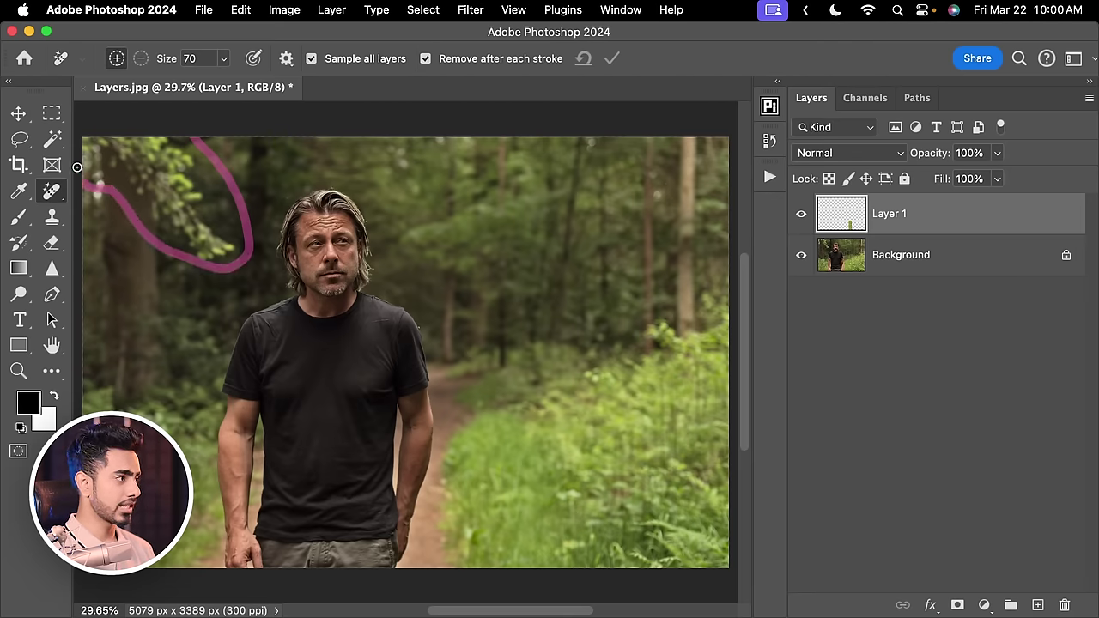
drag(198, 138, 89, 227)
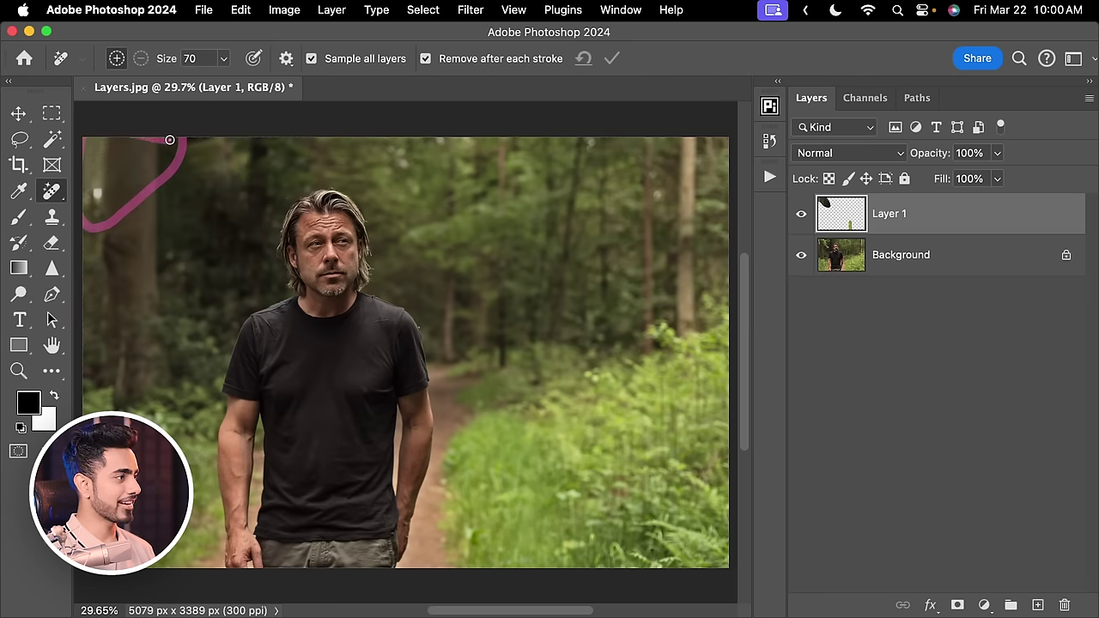
drag(169, 139, 177, 140)
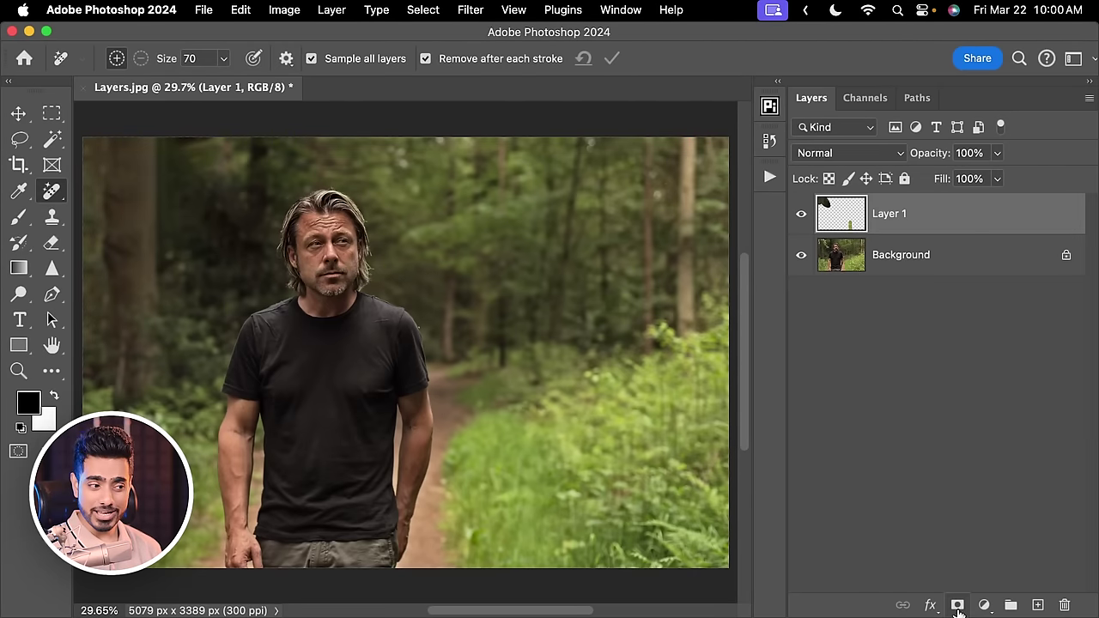
Add a mask to Layer 1 and paint it black with a 1700 px brush to bring back the upper-left branch
click(957, 605)
click(19, 217)
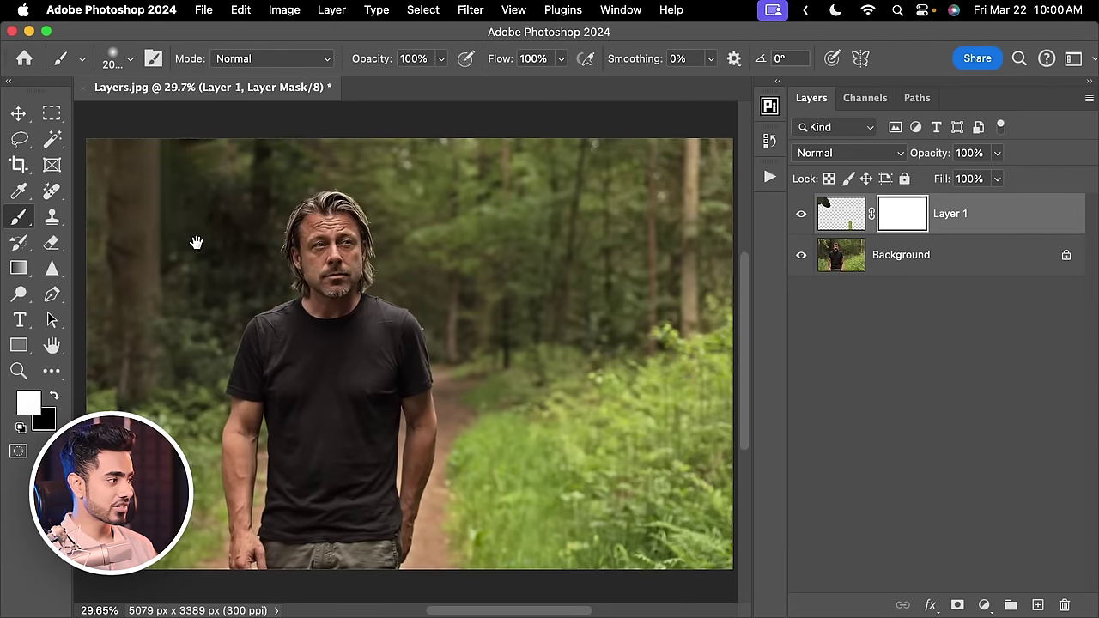
scroll(258, 228, left, 3)
scroll(257, 227, up, 2)
key(x)
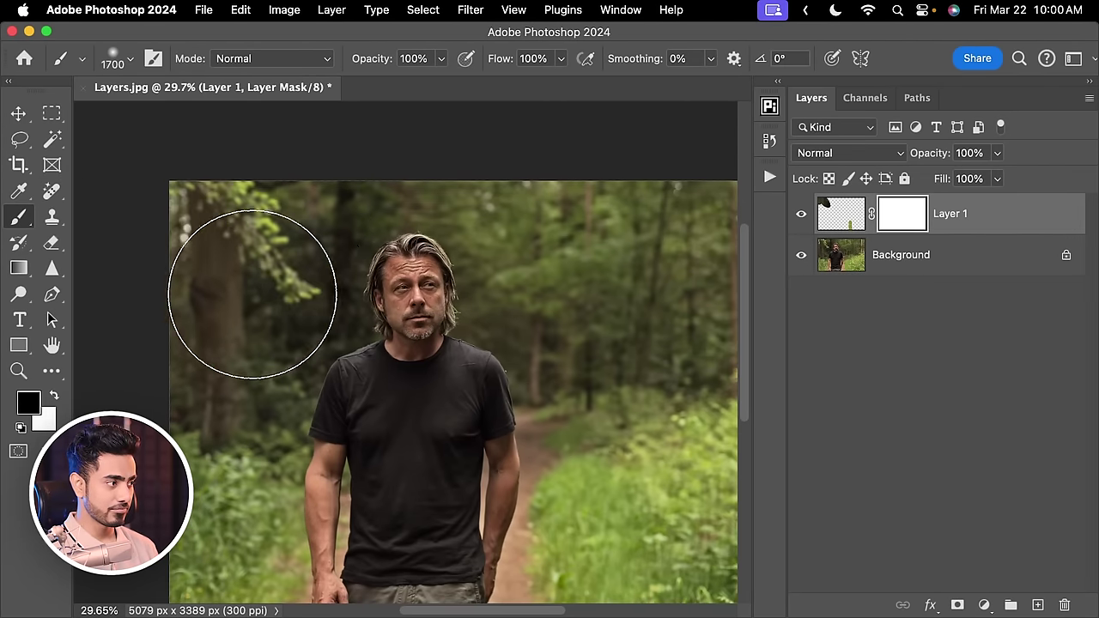
drag(252, 277, 162, 238)
Paint white on Layer 1's mask to hide the upper-left branch again, and lower the layer's opacity to 84%
key(x)
drag(159, 129, 241, 295)
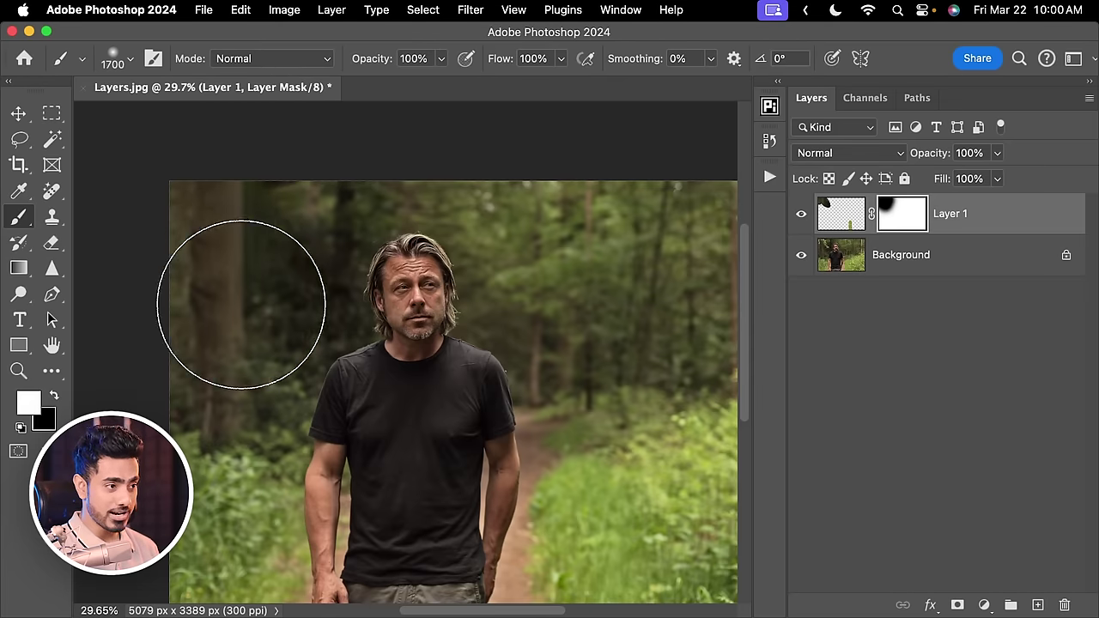
drag(933, 156, 921, 159)
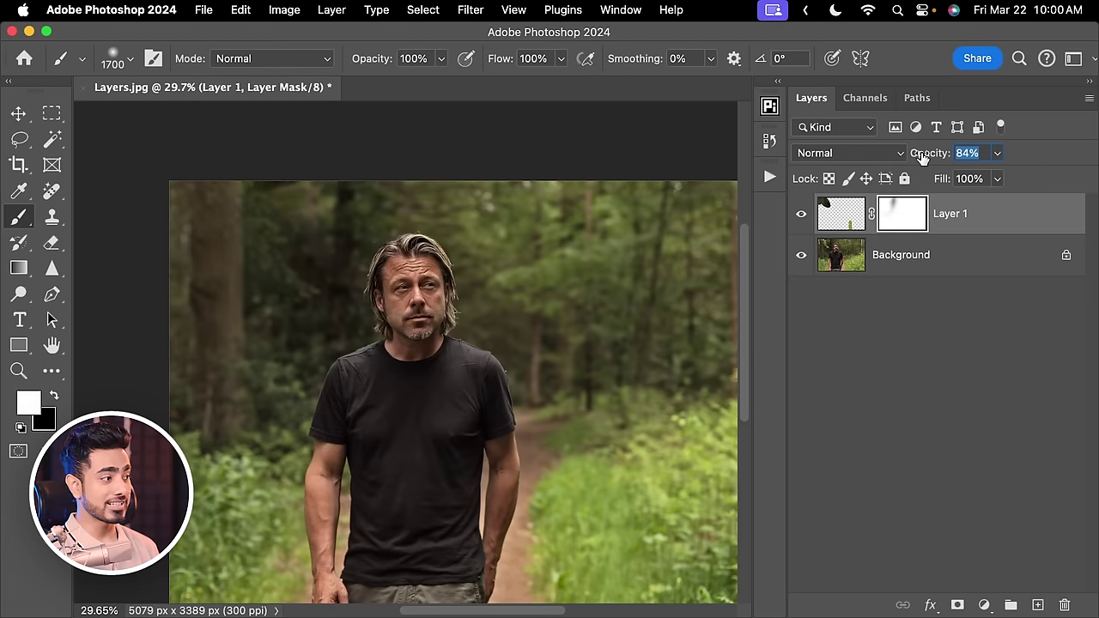
key(super+0)
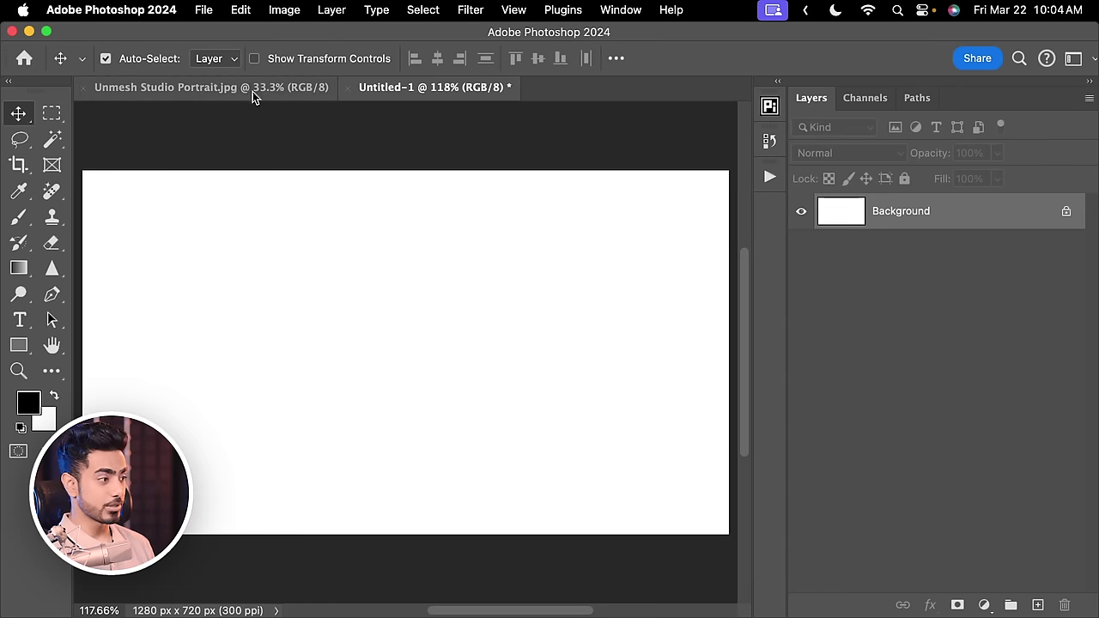
Copy the entire studio portrait image and paste it into the Untitled-1 document
click(249, 91)
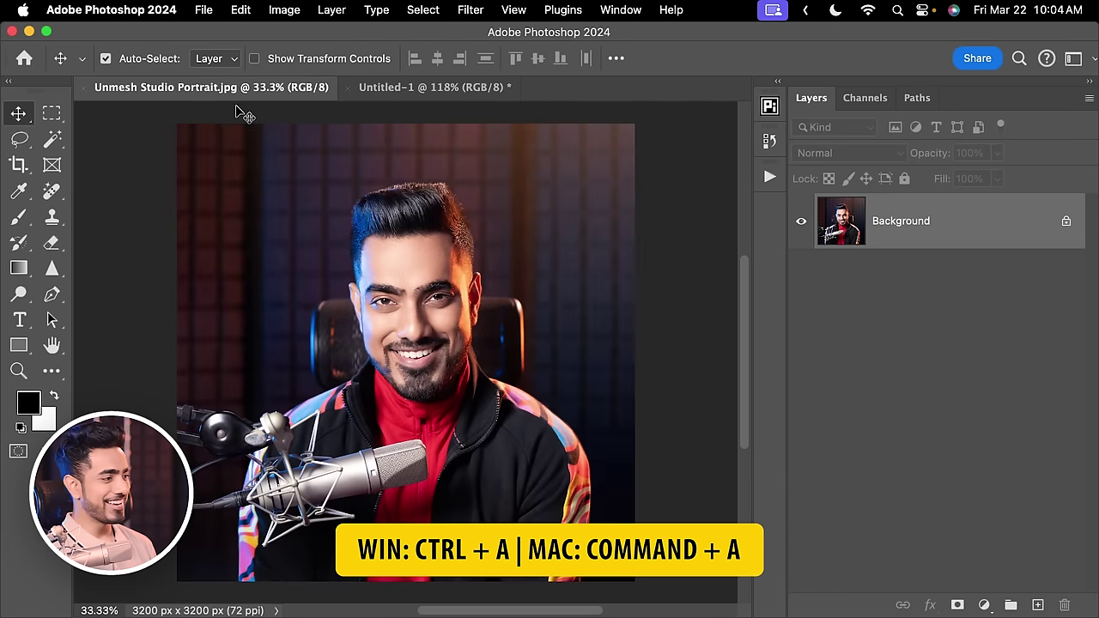
key(super+a)
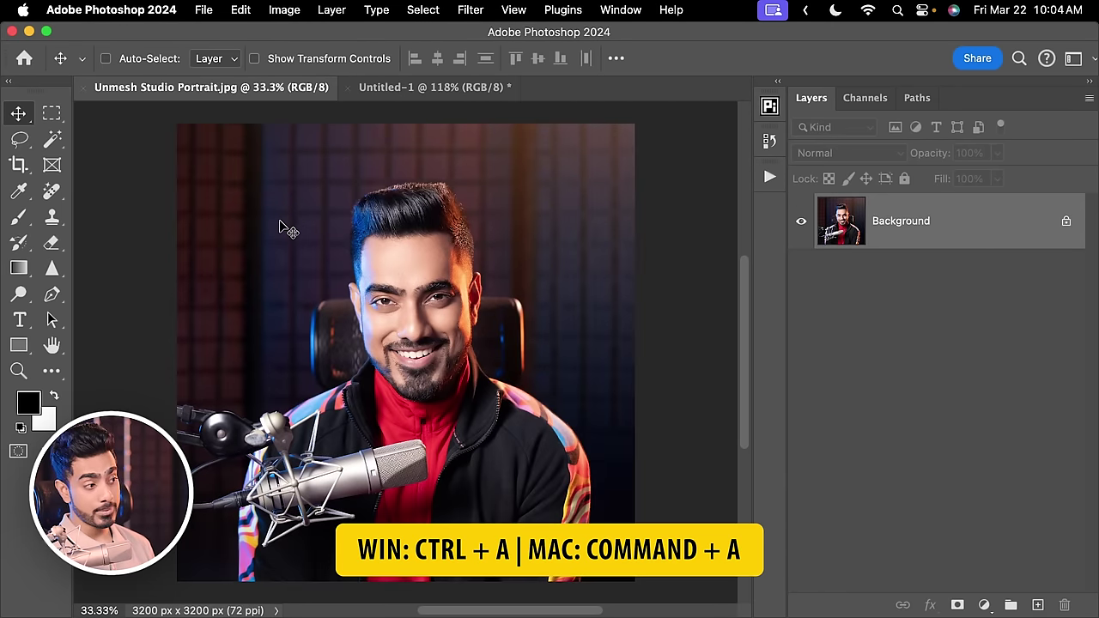
key(super+a)
key(super+c)
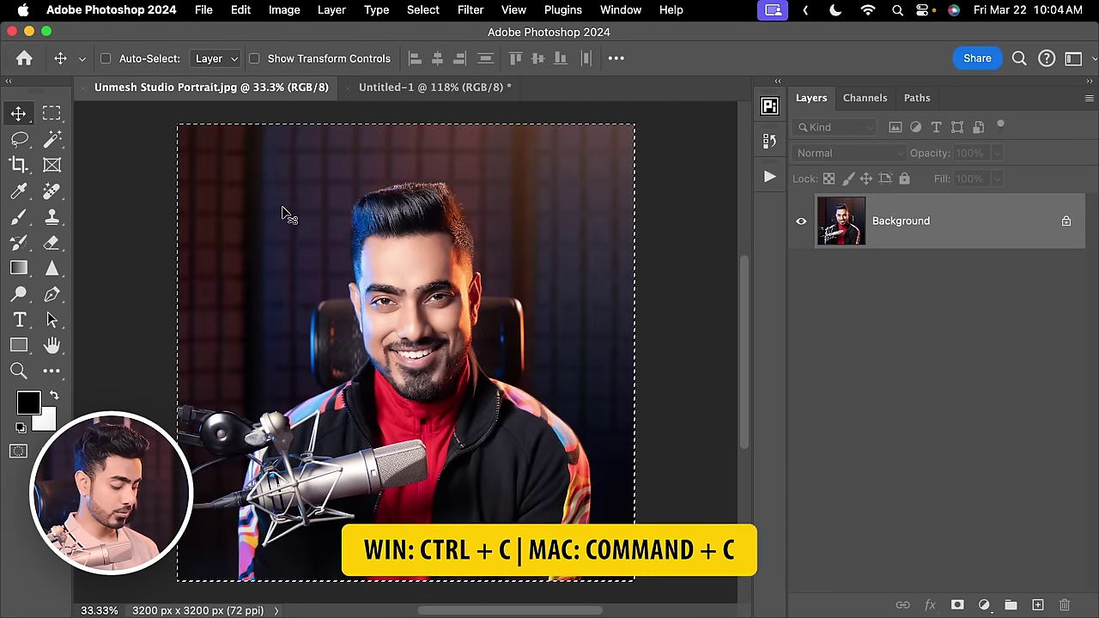
click(406, 89)
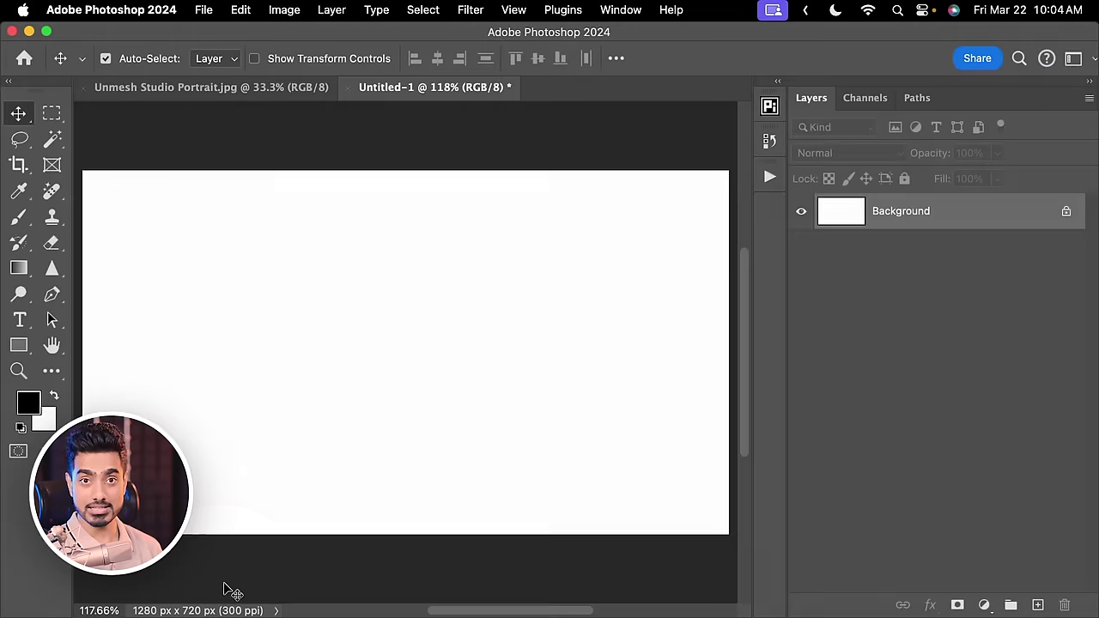
drag(420, 287, 400, 296)
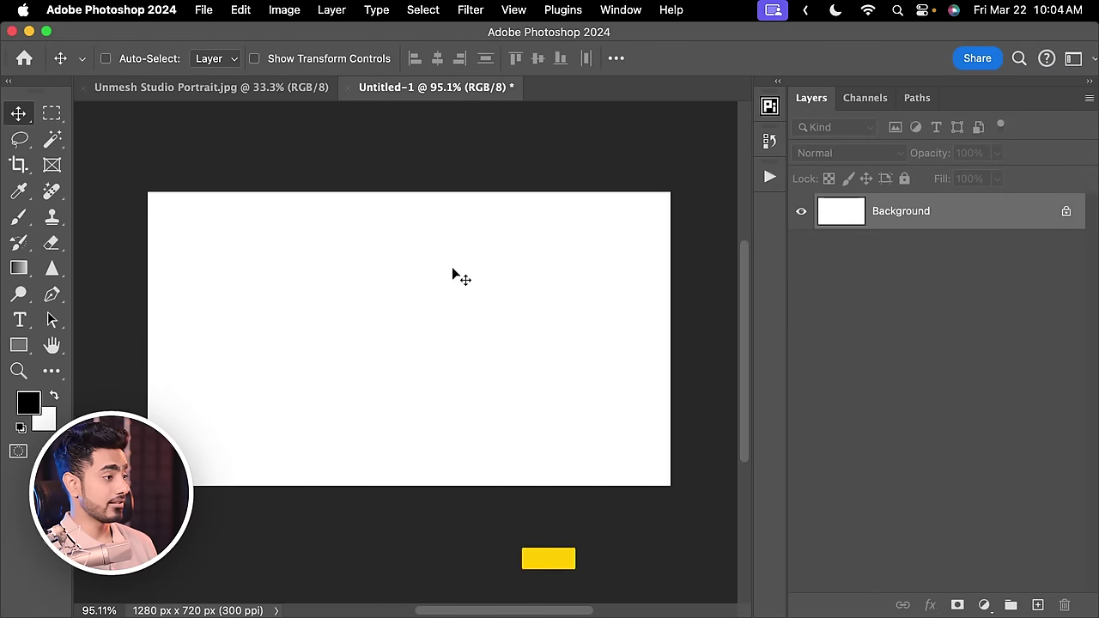
key(super+v)
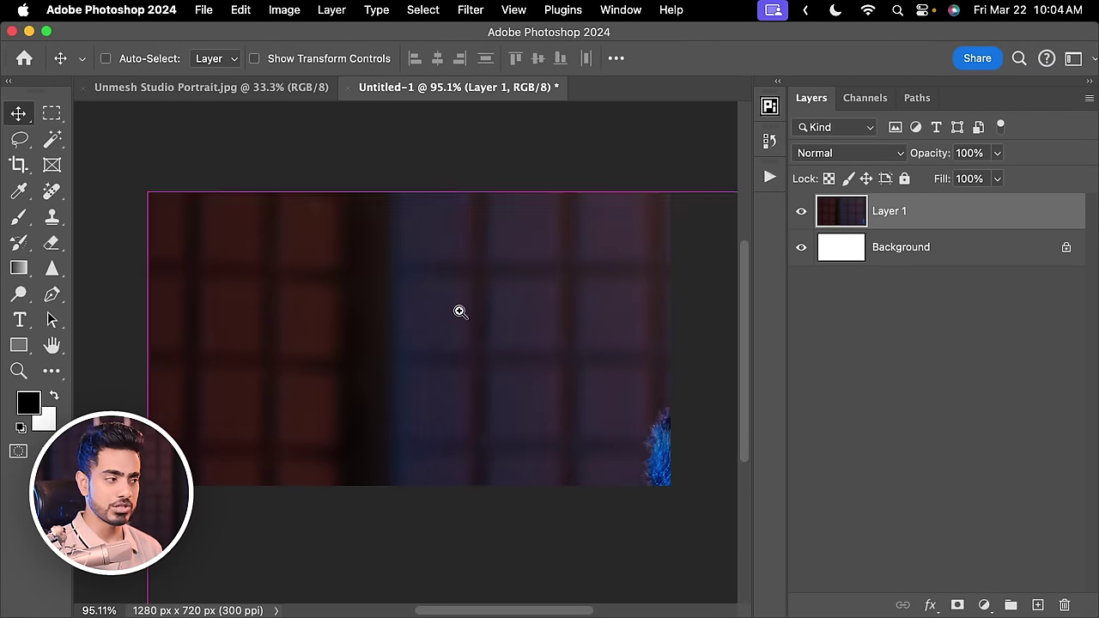
Scale the pasted portrait layer down to about 328 px square in the canvas's upper-left corner
drag(458, 309, 378, 306)
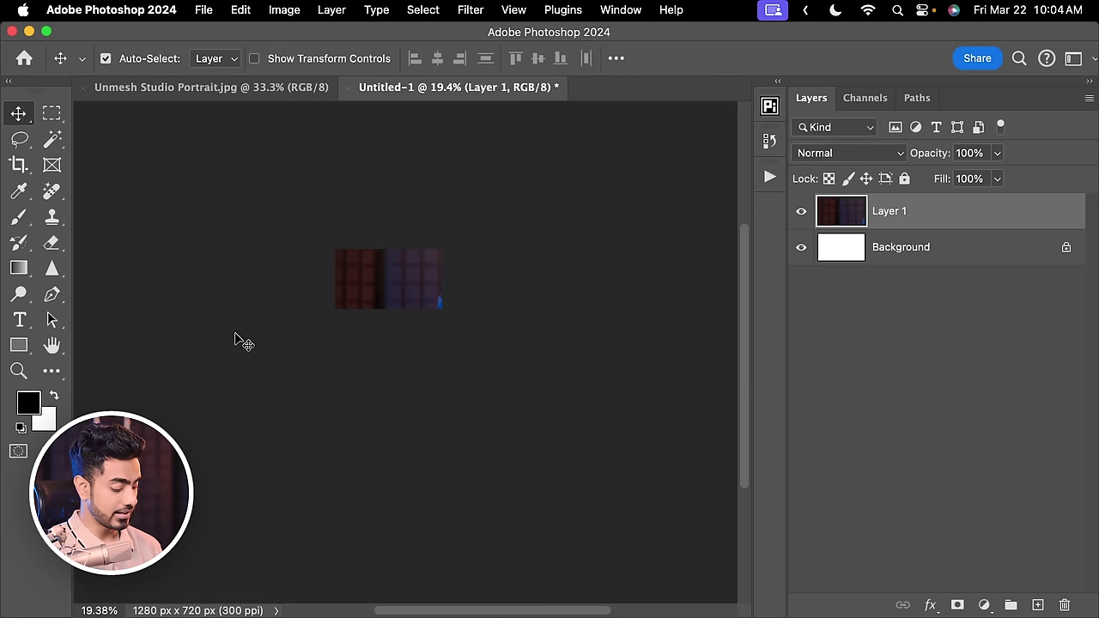
key(super+t)
drag(601, 515, 344, 296)
key(Return)
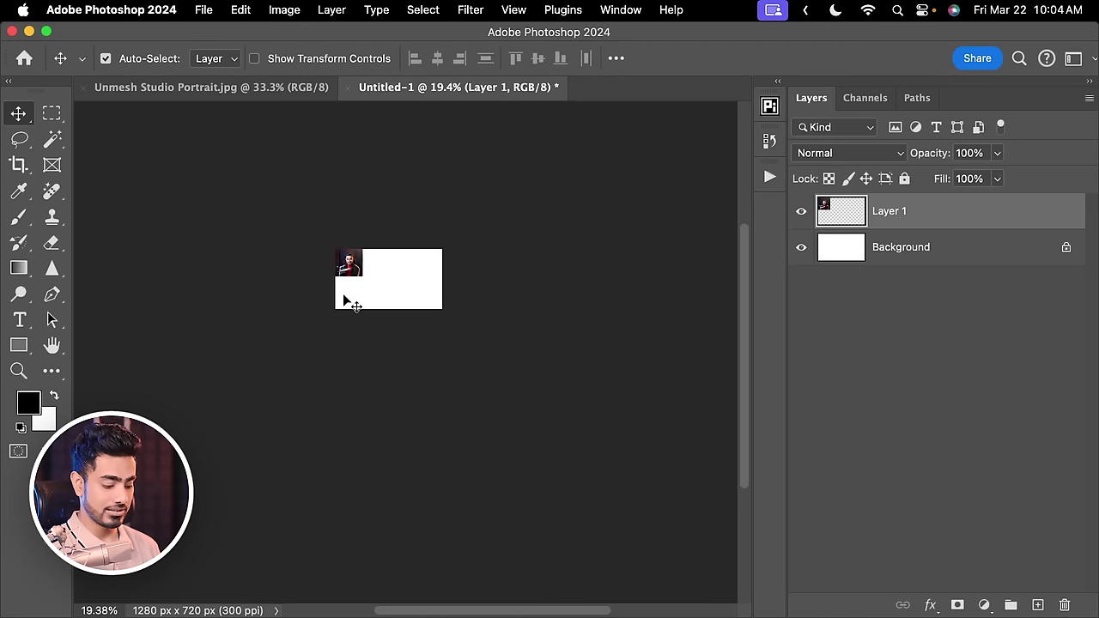
key(super+0)
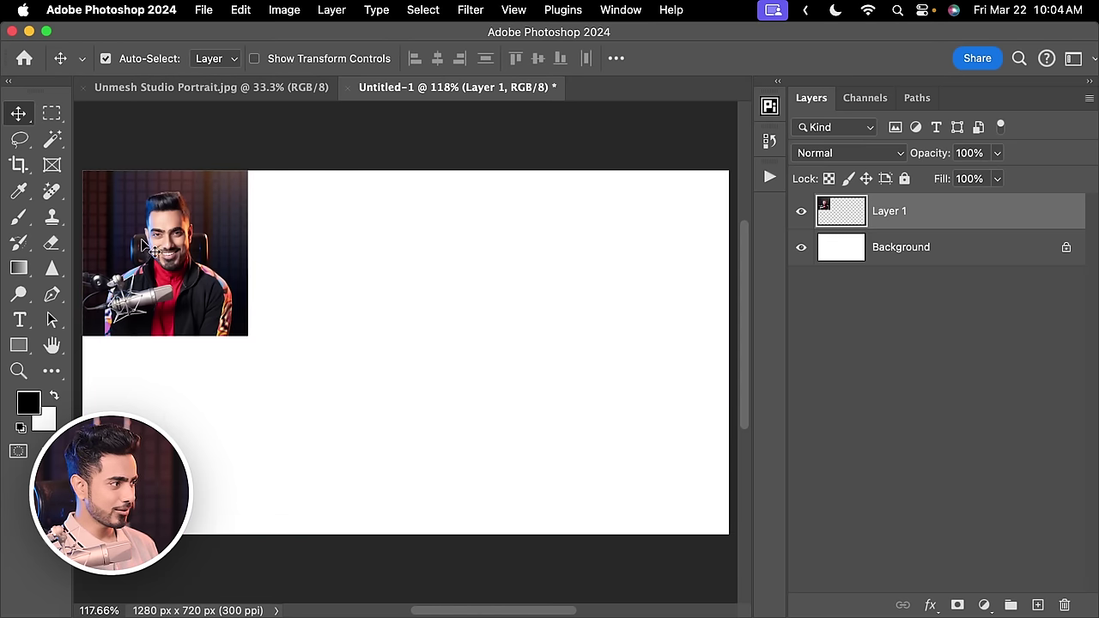
Enlarge the shrunken portrait layer to cover most of the canvas, and compare its facial detail with the original portrait document
scroll(324, 273, down, 3)
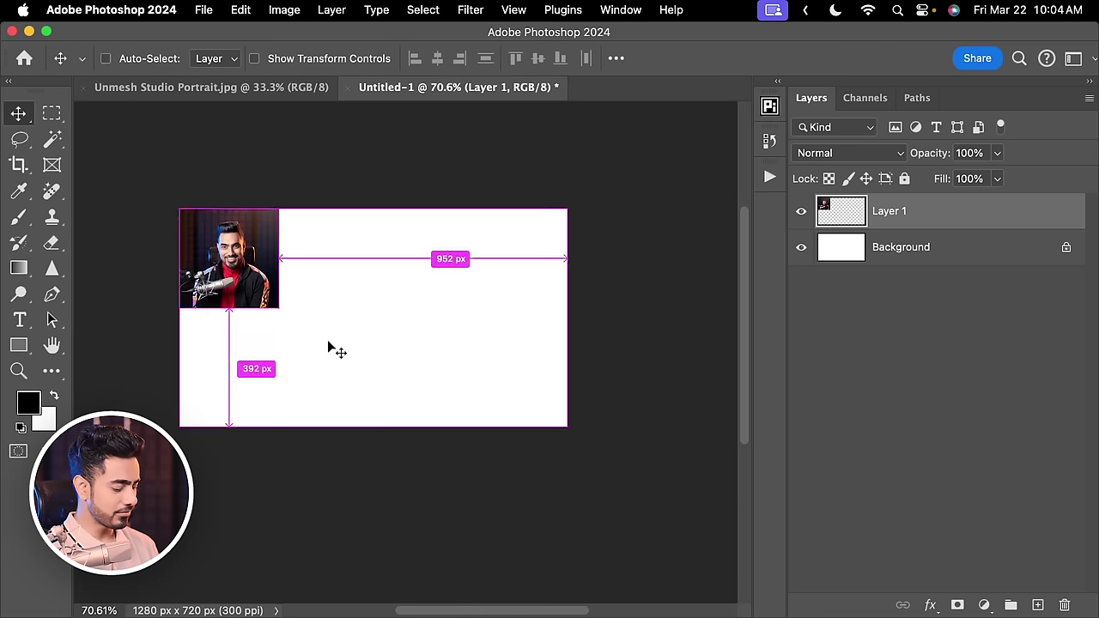
key(super+t)
drag(275, 308, 468, 494)
key(Return)
drag(324, 321, 482, 289)
click(246, 87)
click(443, 87)
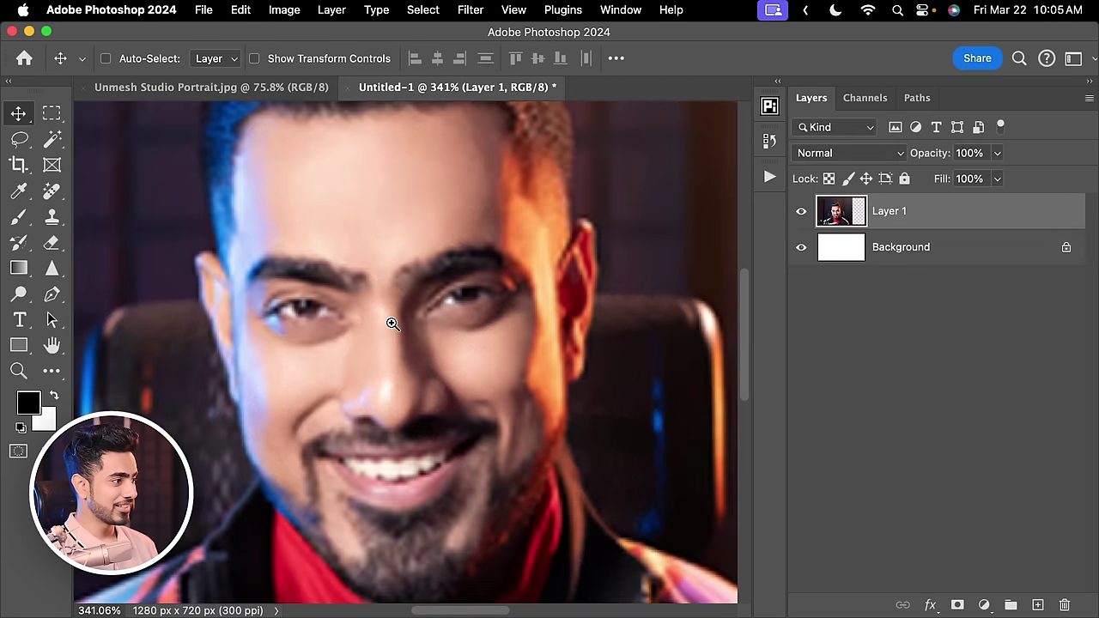
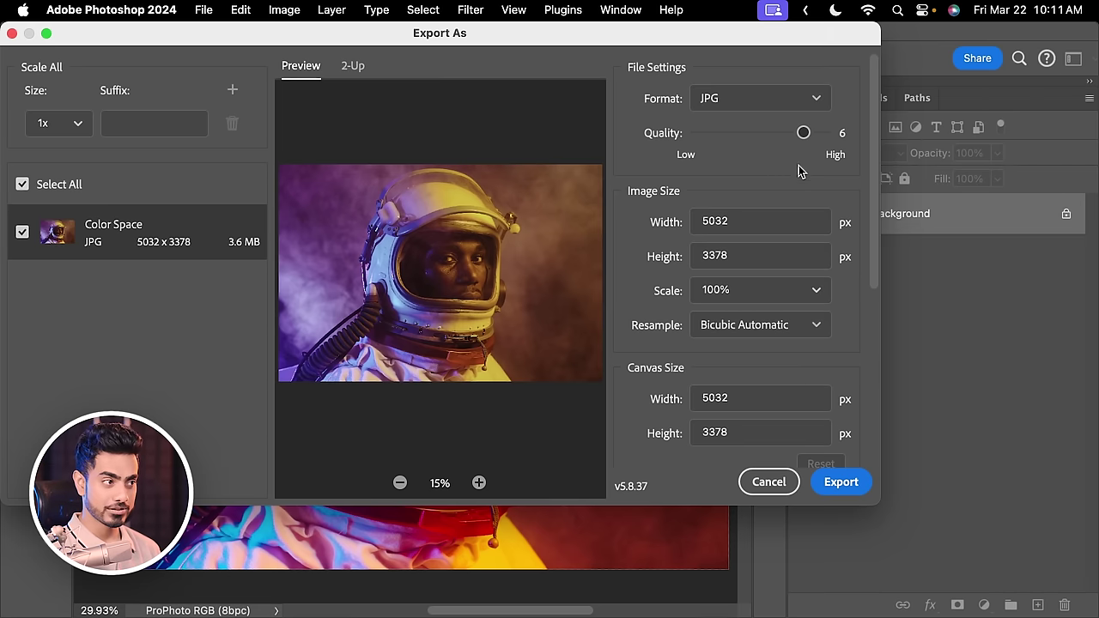
Enable Convert to sRGB in the JPG export options for the Color Space astronaut image
drag(876, 198, 878, 395)
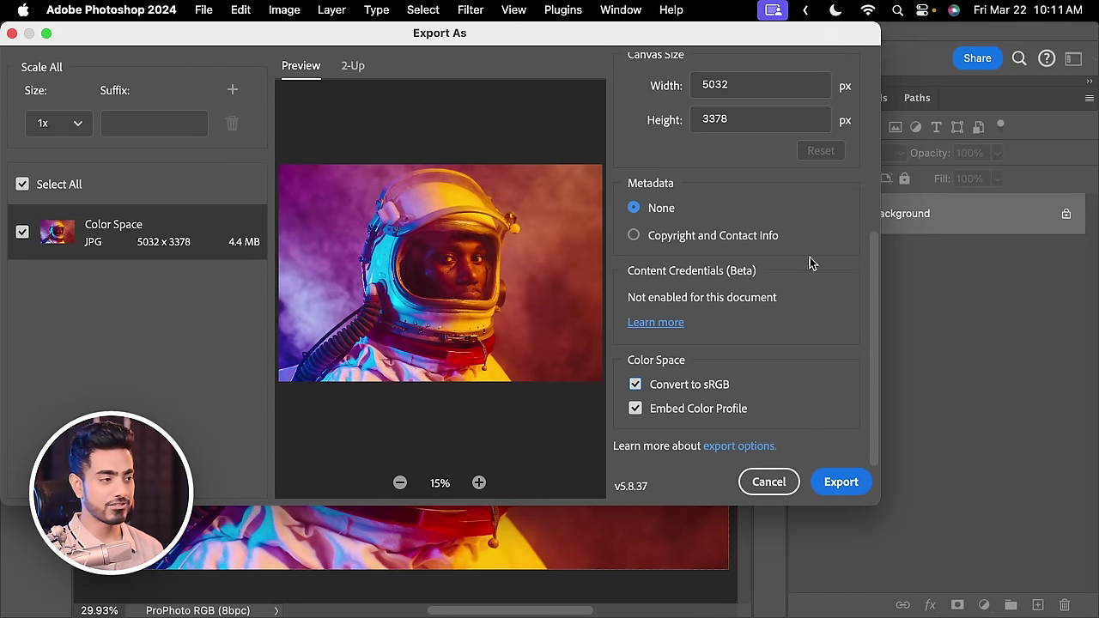
drag(876, 321, 785, 67)
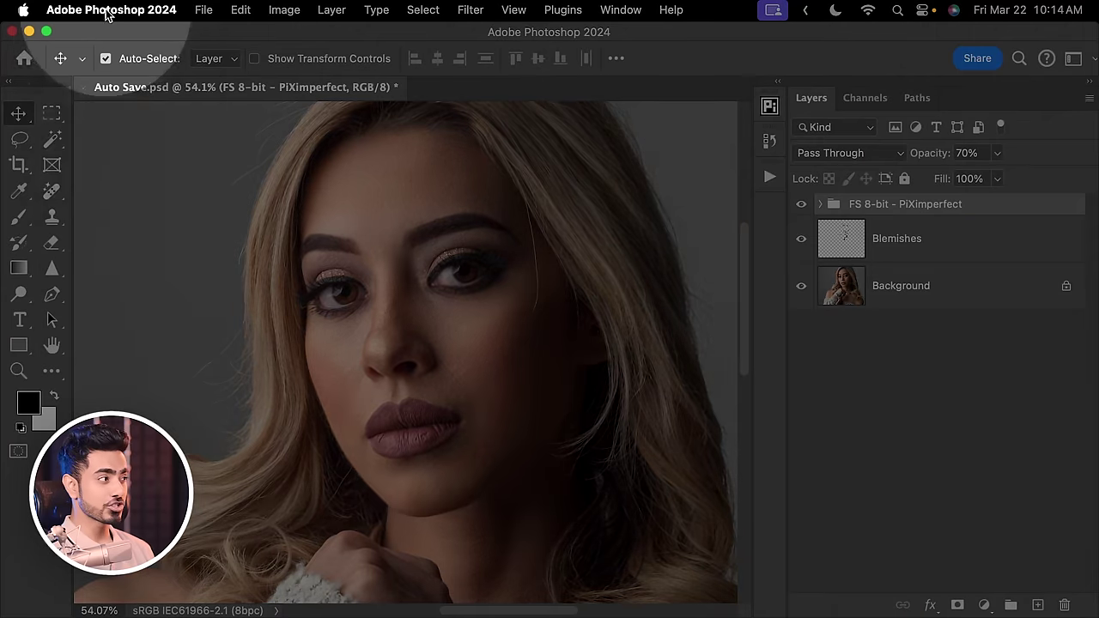
Set the automatic recovery save interval to 5 minutes in the File Handling preferences, and save the Auto Save document
click(112, 10)
mouse_move(97, 77)
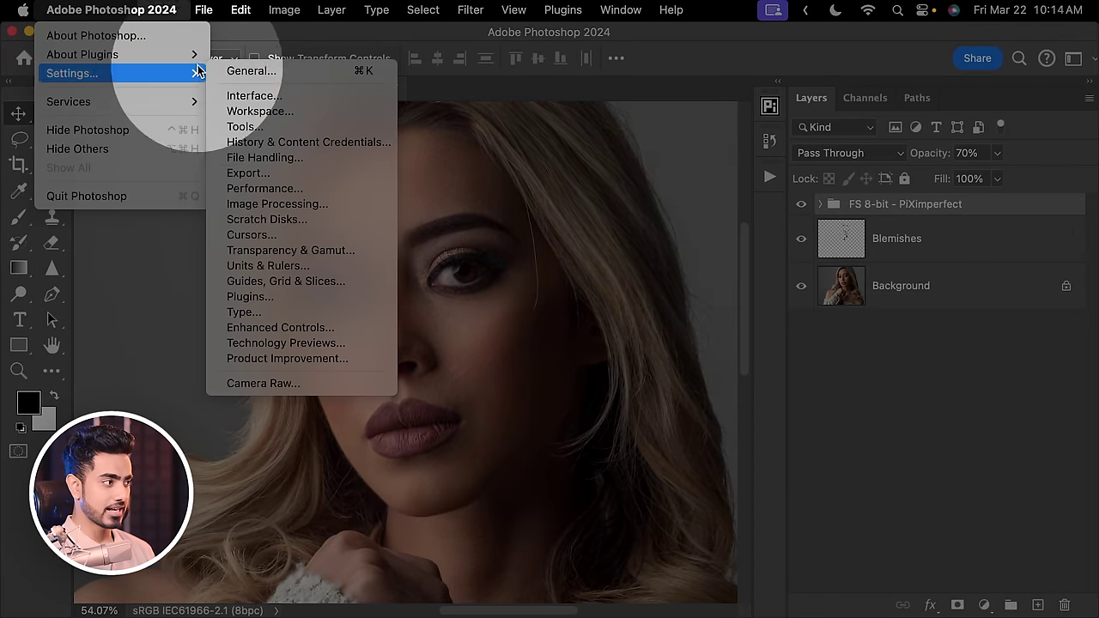
click(233, 158)
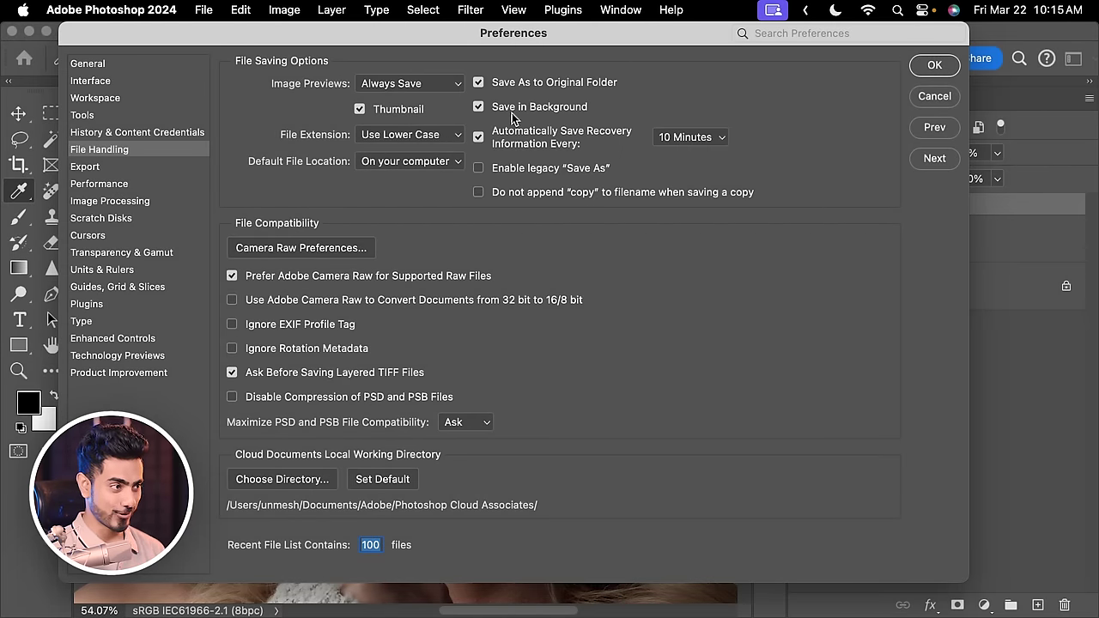
click(709, 140)
click(709, 118)
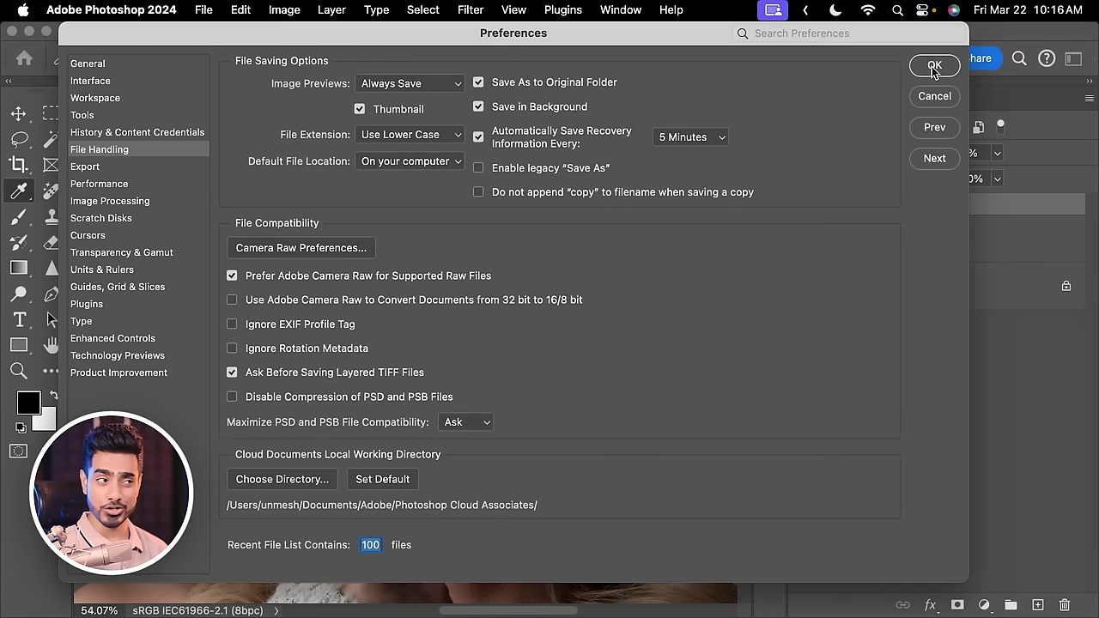
click(934, 66)
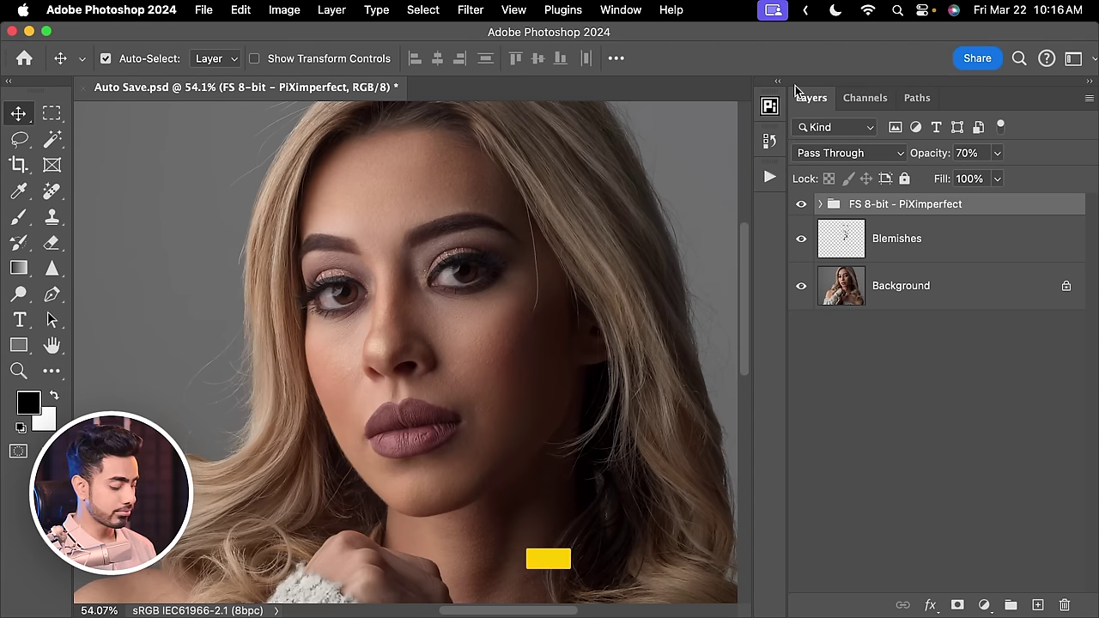
key(super+s)
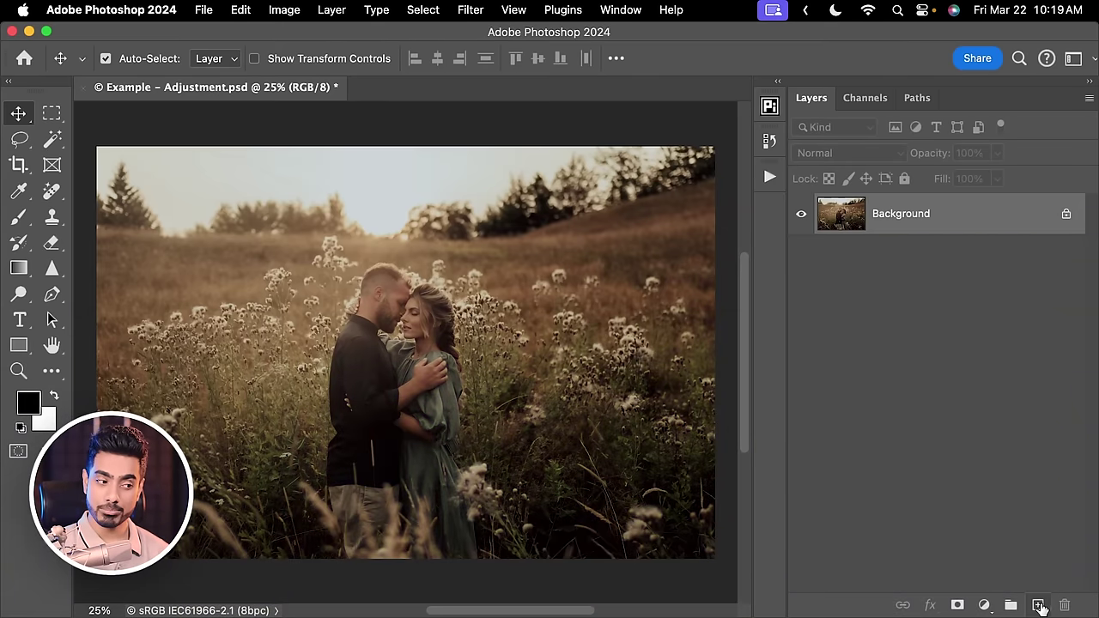
Add a new layer and use the Remove tool at size 70 to remove the blurred flowers in the photo's lower-left corner
click(1039, 606)
click(52, 191)
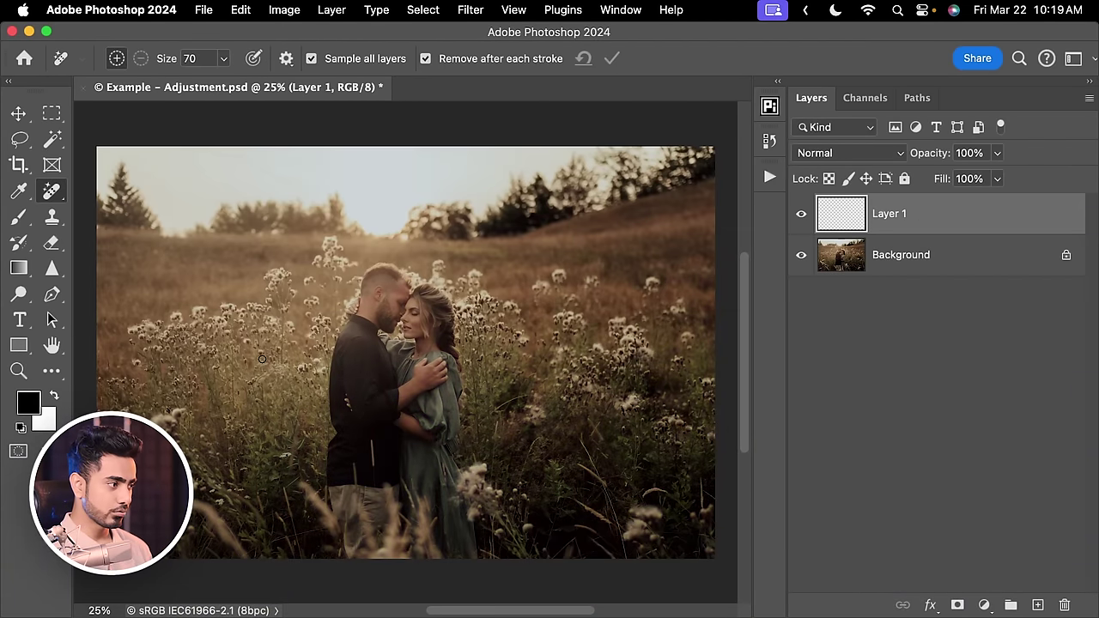
drag(280, 452, 351, 386)
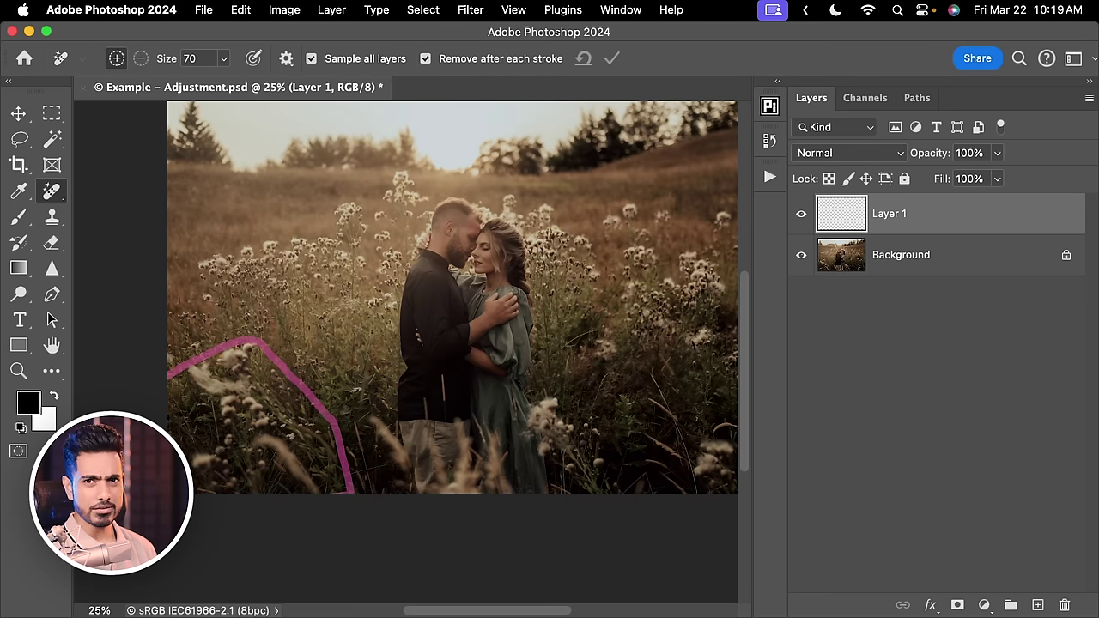
drag(169, 376, 168, 378)
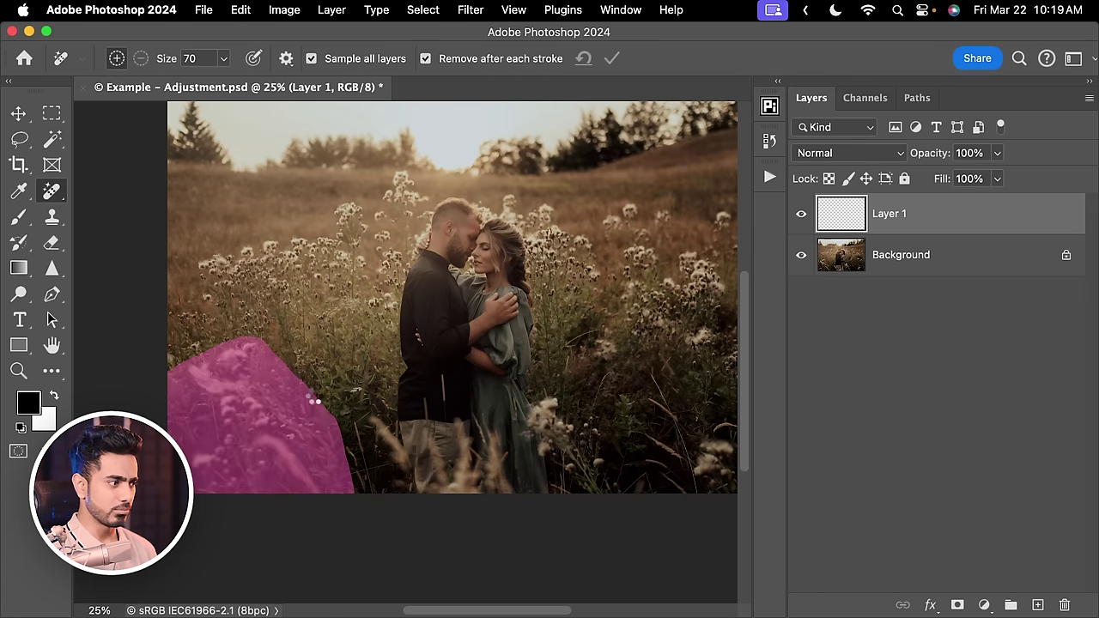
Remove distracting grass stalks from the retouched lower-left area on Layer 1, using size 100 for the one at the photo's bottom edge
scroll(315, 429, up, 5)
mouse_move(331, 451)
mouse_down()
mouse_move(424, 429)
mouse_move(503, 449)
mouse_up()
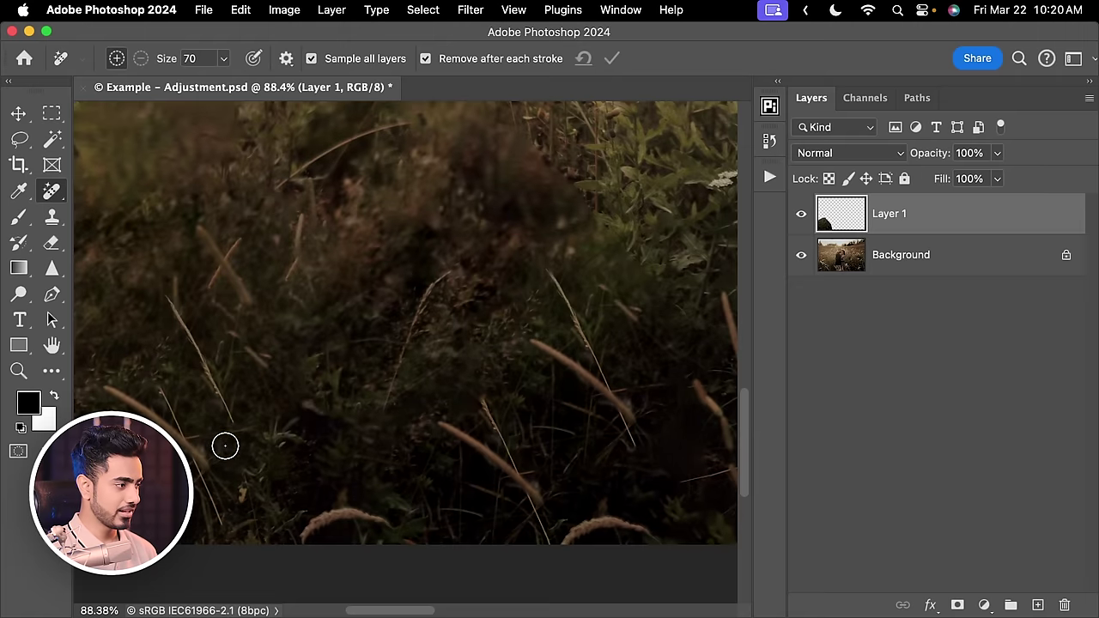
drag(223, 444, 324, 491)
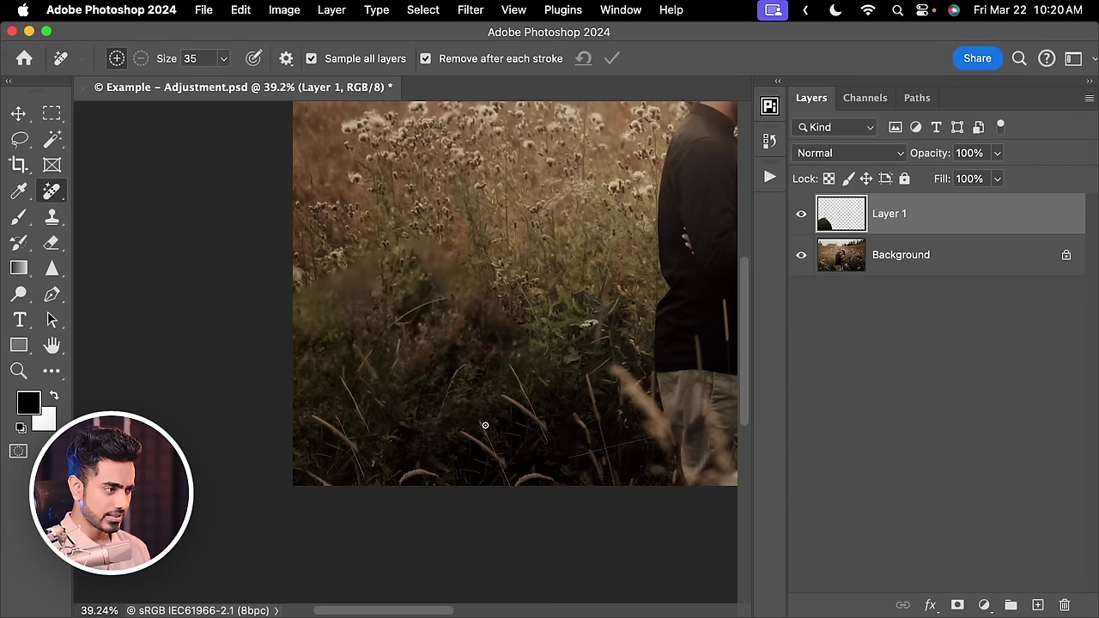
drag(504, 437, 477, 429)
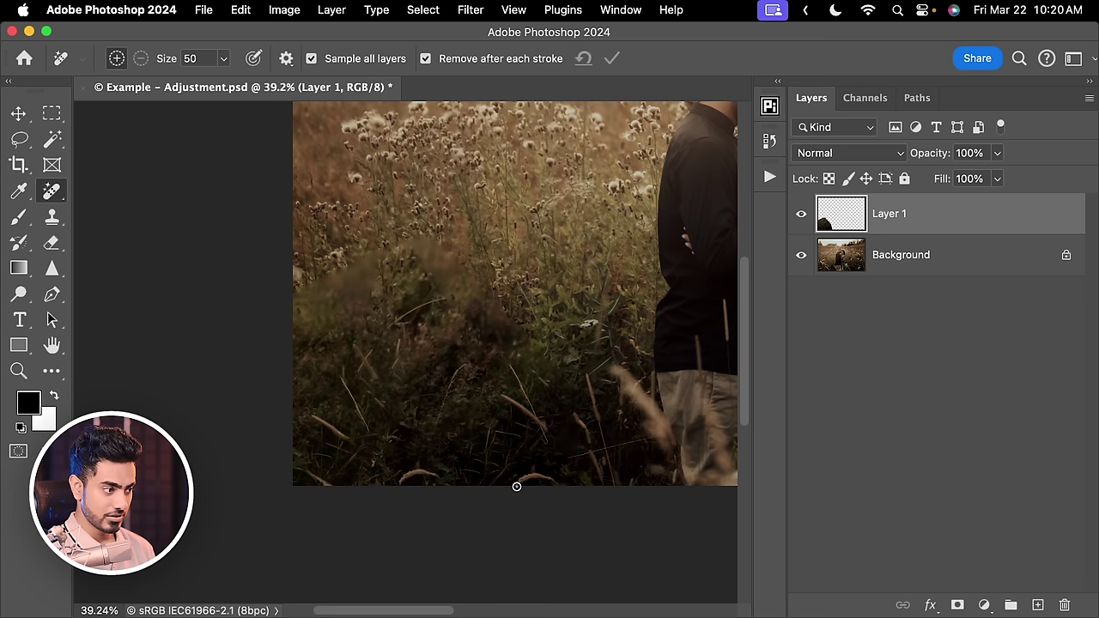
drag(517, 488, 563, 479)
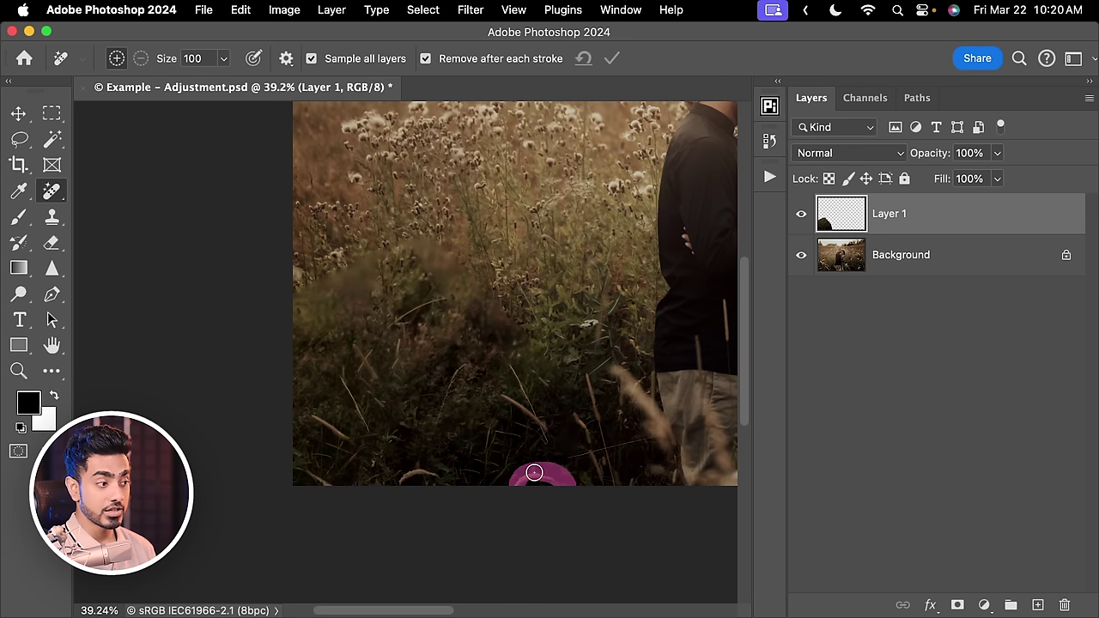
scroll(570, 313, down, 3)
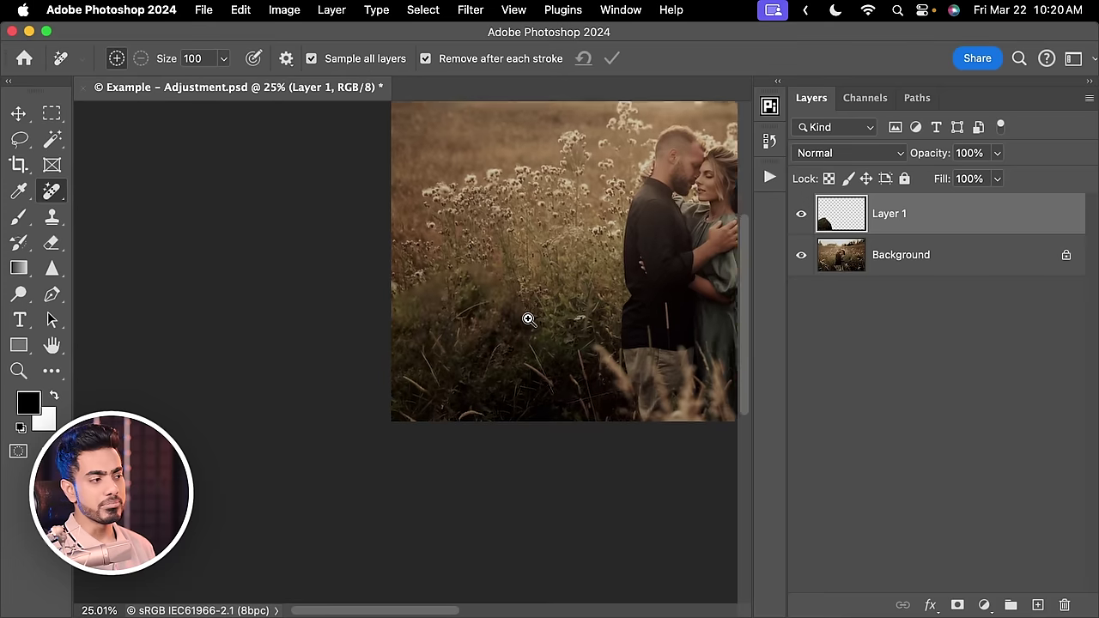
drag(527, 318, 329, 432)
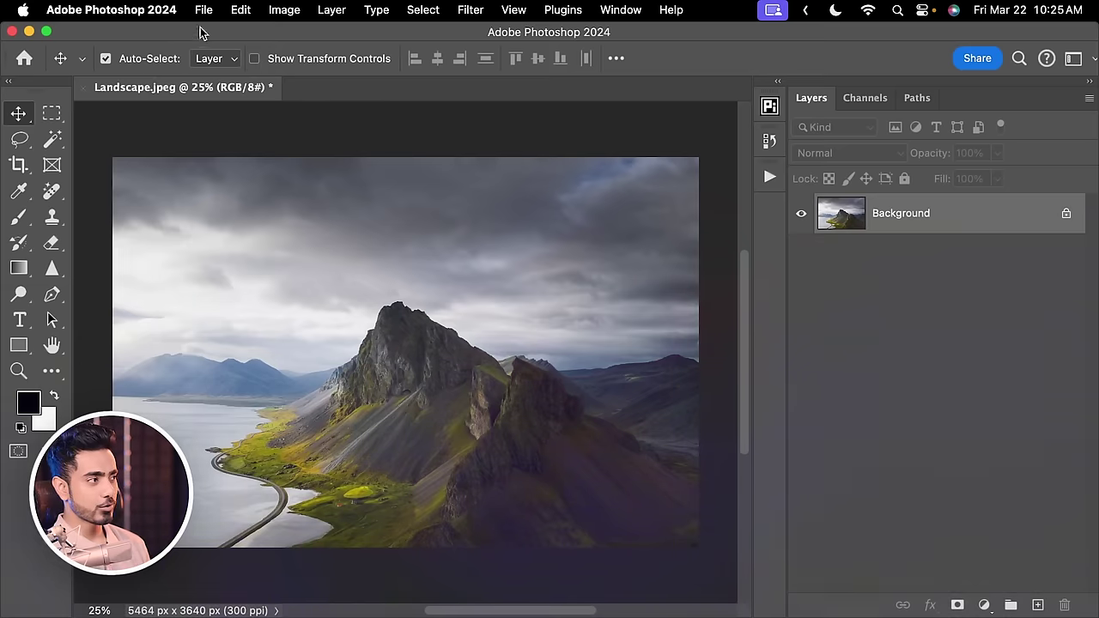
Create a new 1000 × 600 px RGB document at 72 pixels/inch with a white background
click(203, 10)
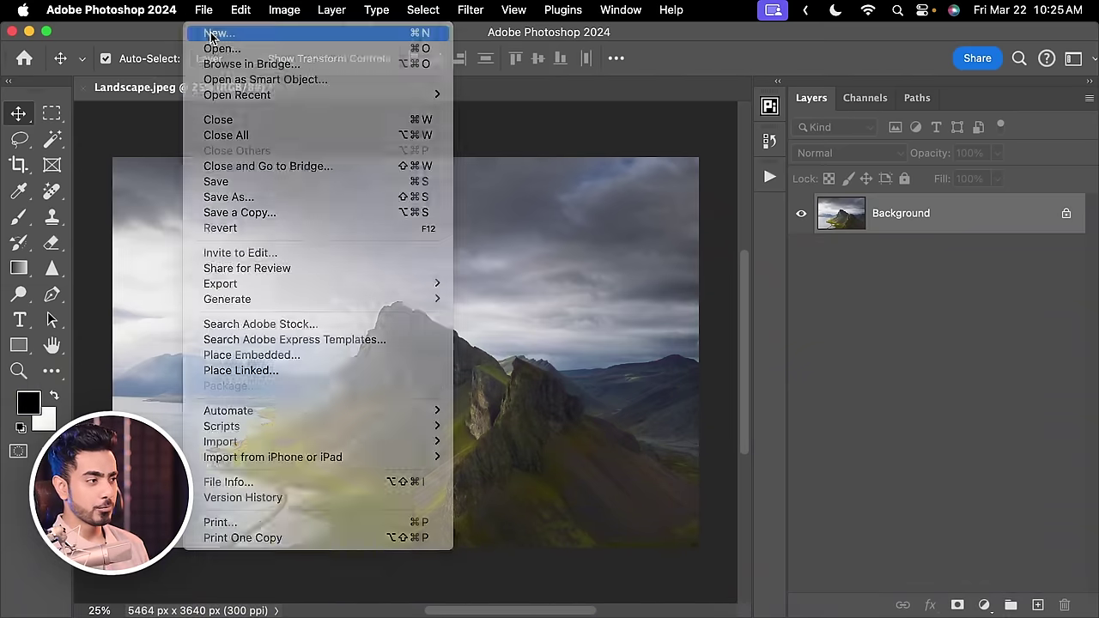
click(210, 34)
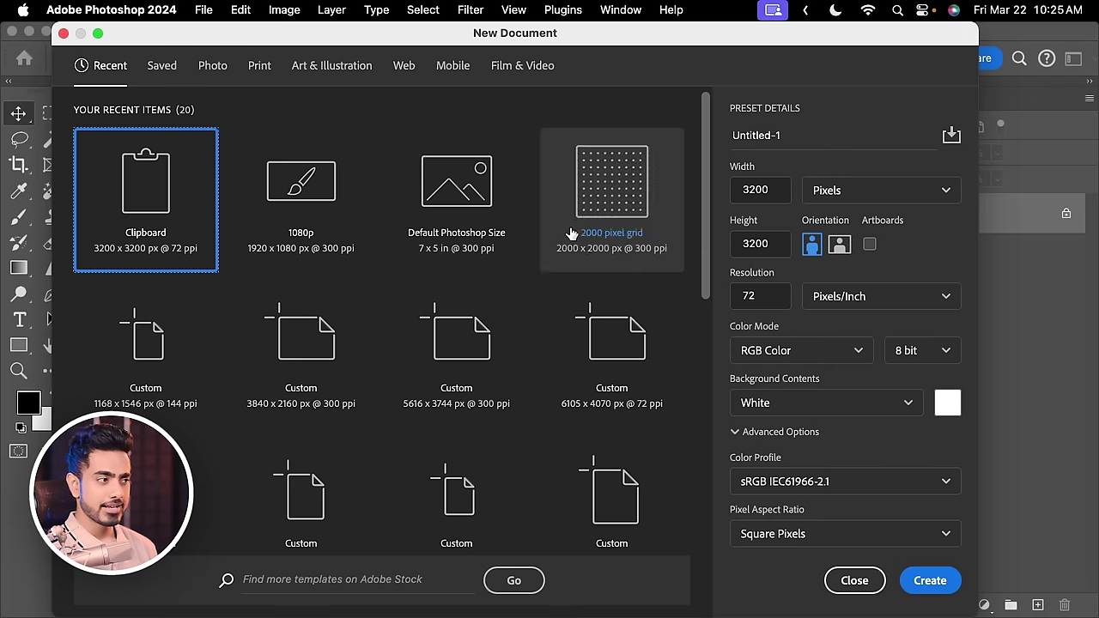
double_click(776, 189)
text(1000)
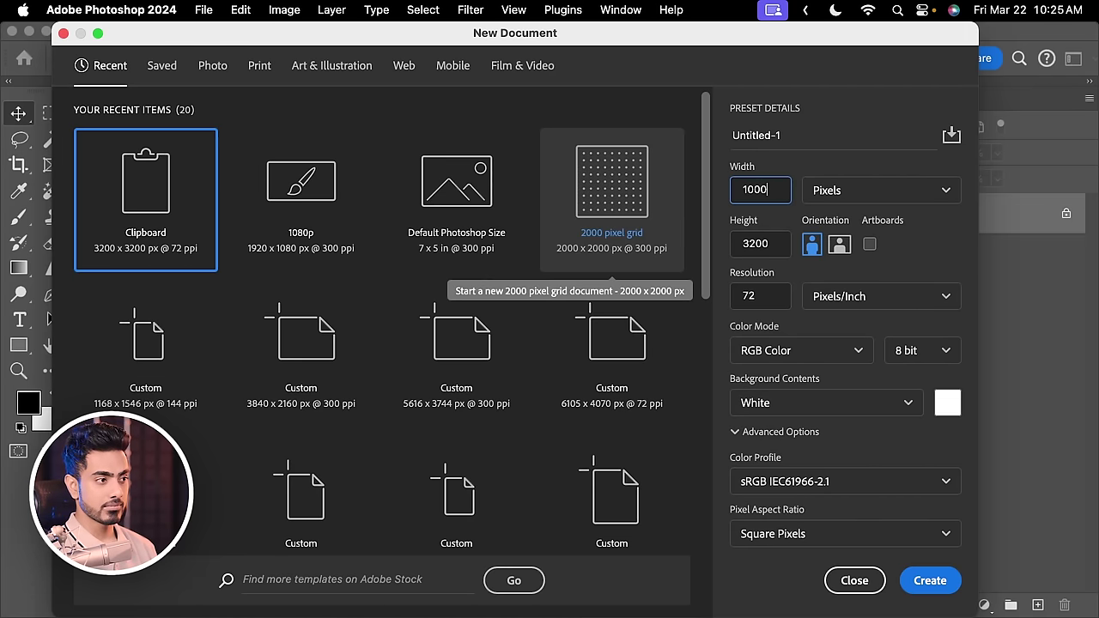
key(Tab)
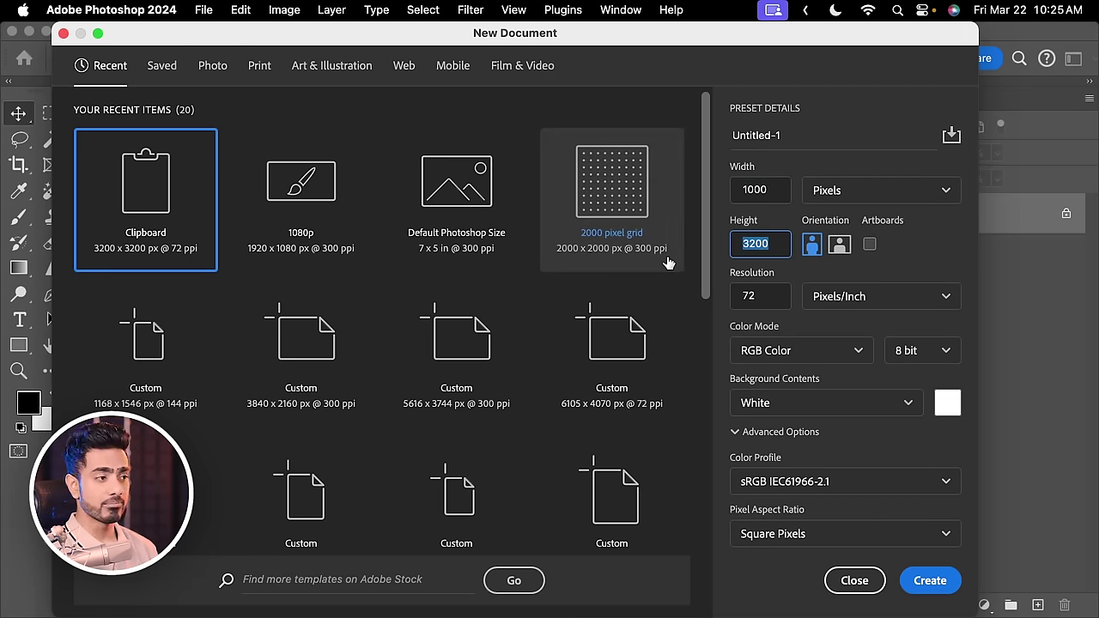
text(600)
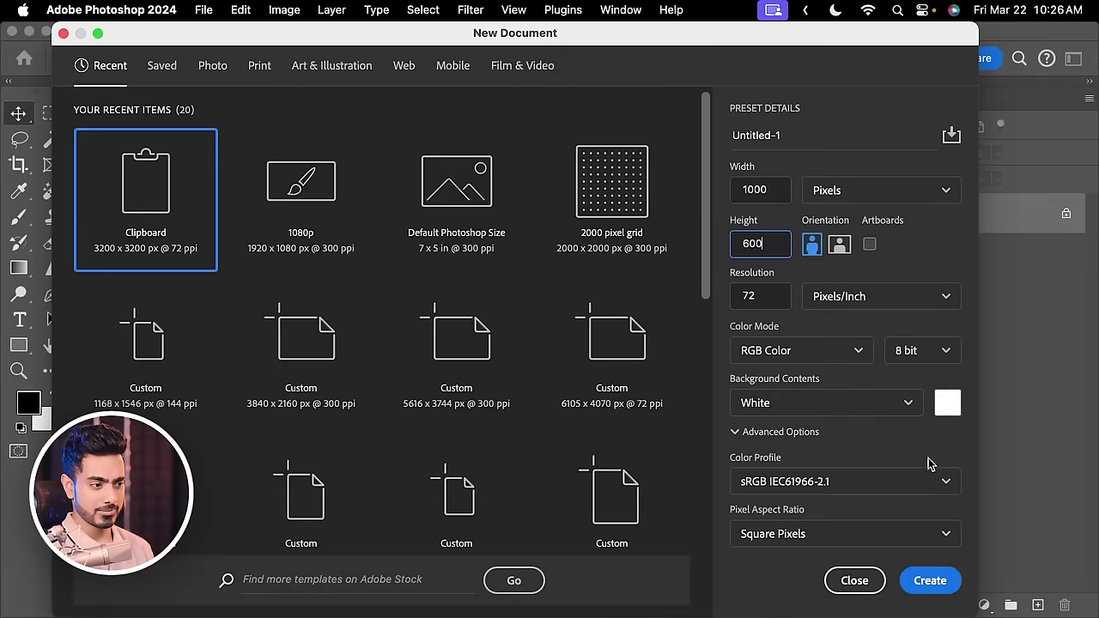
click(929, 581)
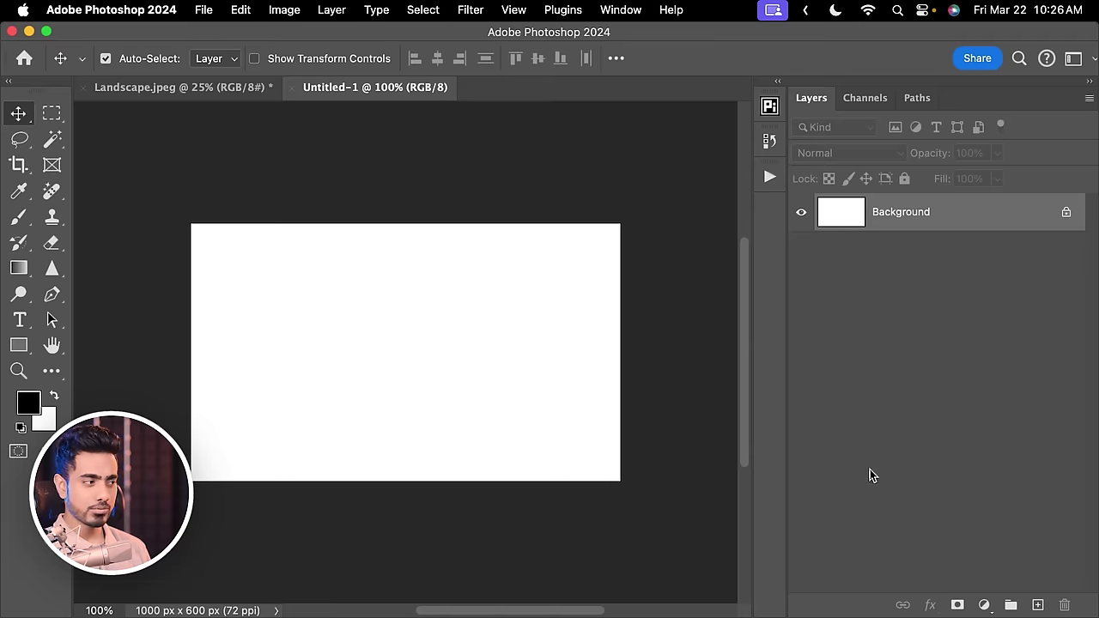
Paint a wavy black stroke across the blank canvas with a 50 px brush, and examine its edge pixels up close
click(19, 216)
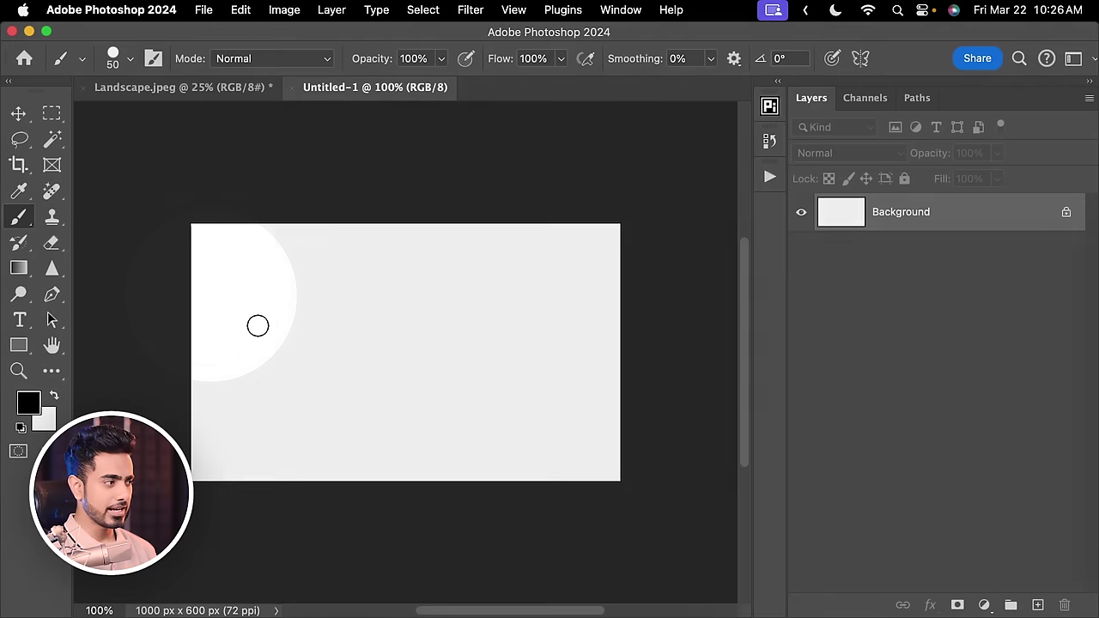
mouse_move(232, 307)
mouse_down()
mouse_move(355, 275)
mouse_move(364, 371)
mouse_move(490, 316)
mouse_move(544, 372)
mouse_up()
scroll(535, 290, up, 15)
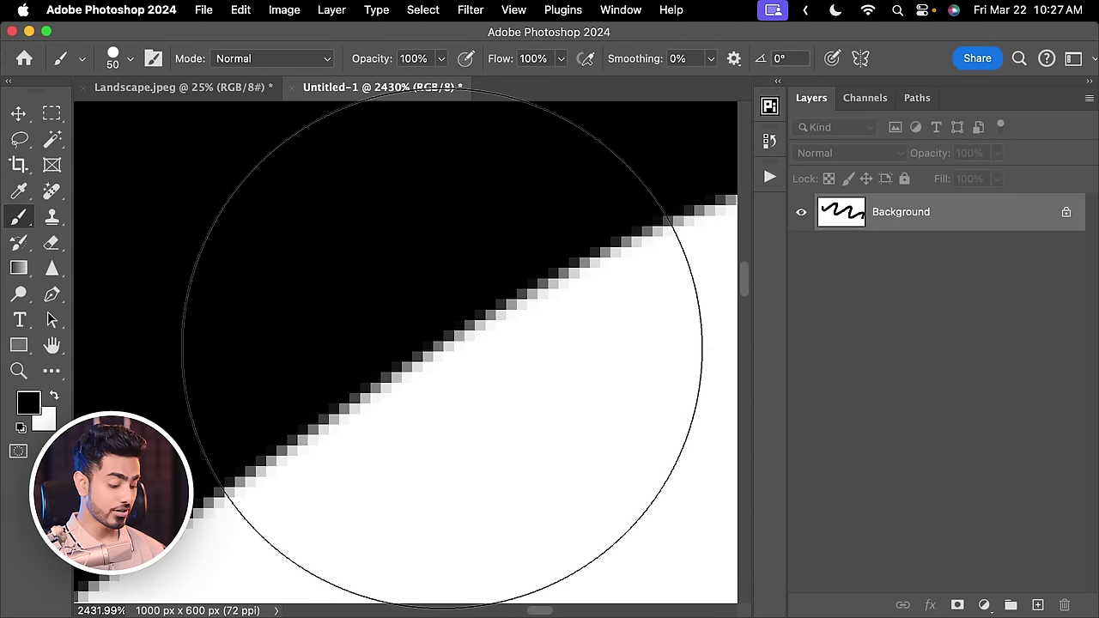
scroll(446, 355, down, 13)
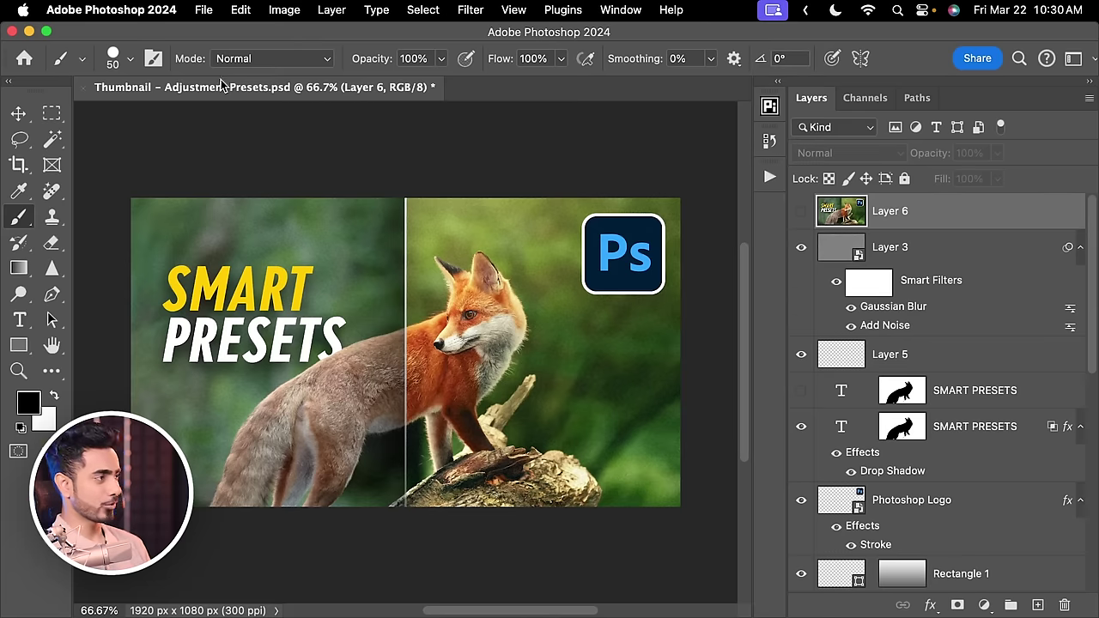
Export the fox thumbnail as a 709 × 399 px JPG at quality 7, and open the exported file from the Example 13 folder
click(204, 11)
mouse_move(309, 286)
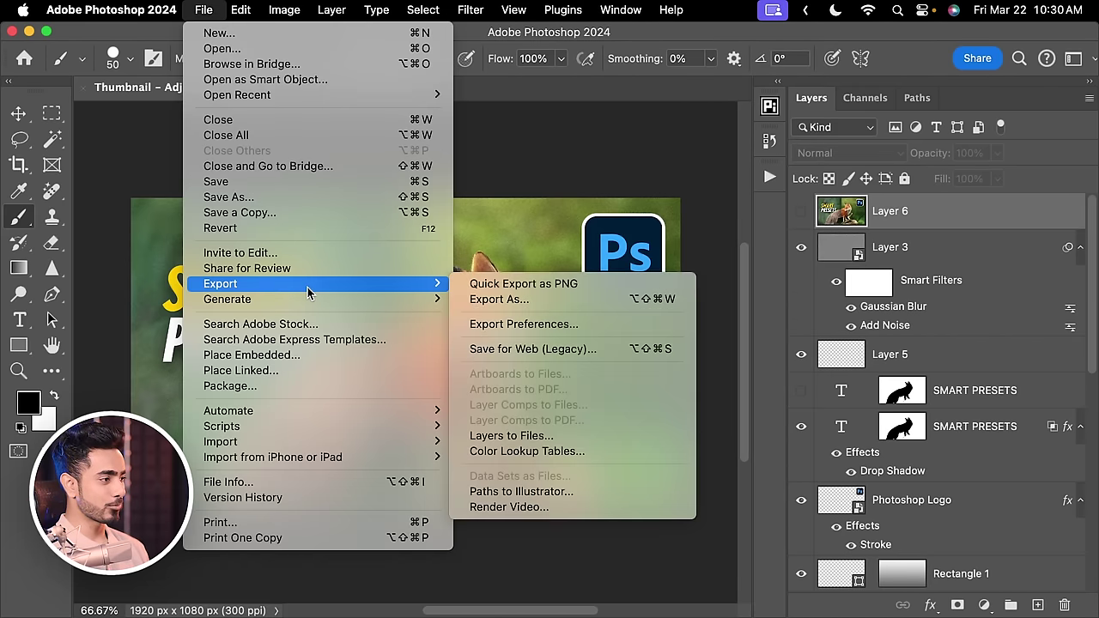
click(505, 300)
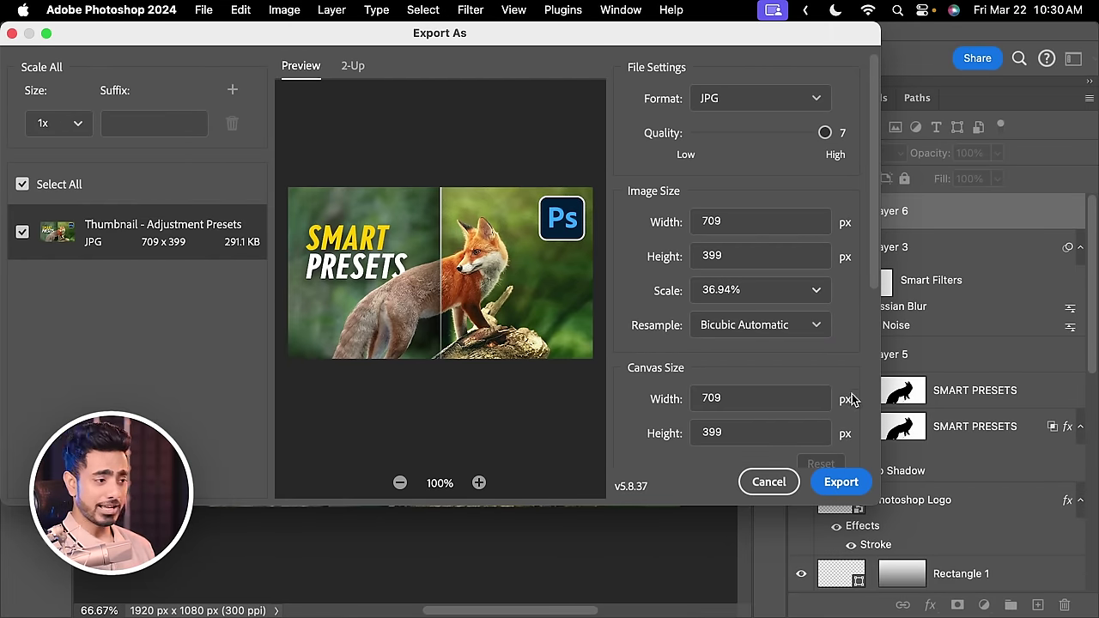
click(841, 482)
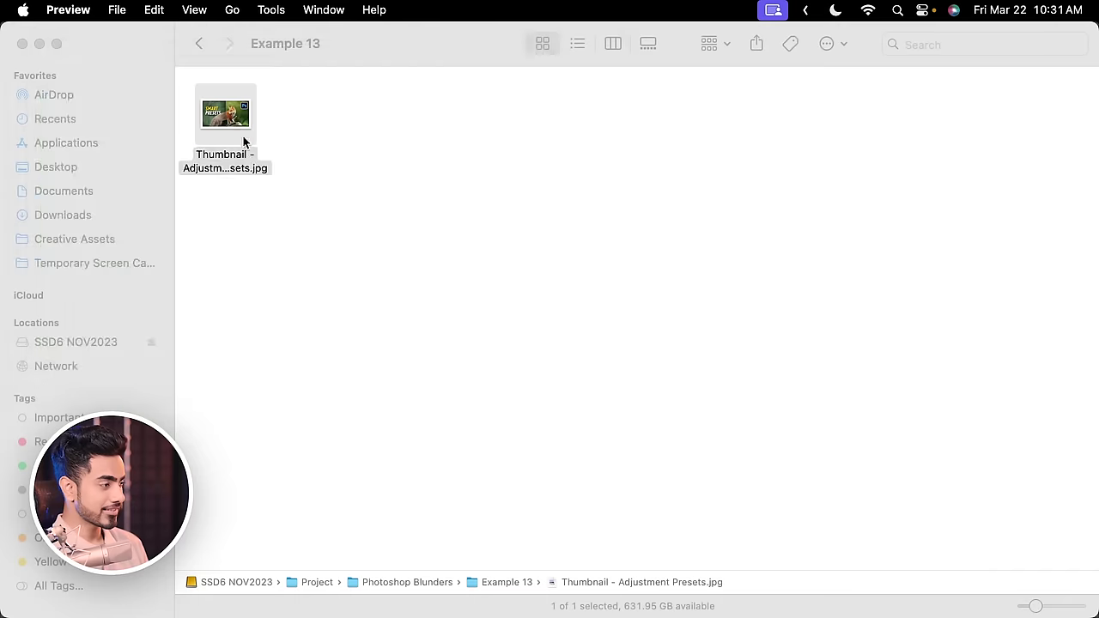
double_click(243, 142)
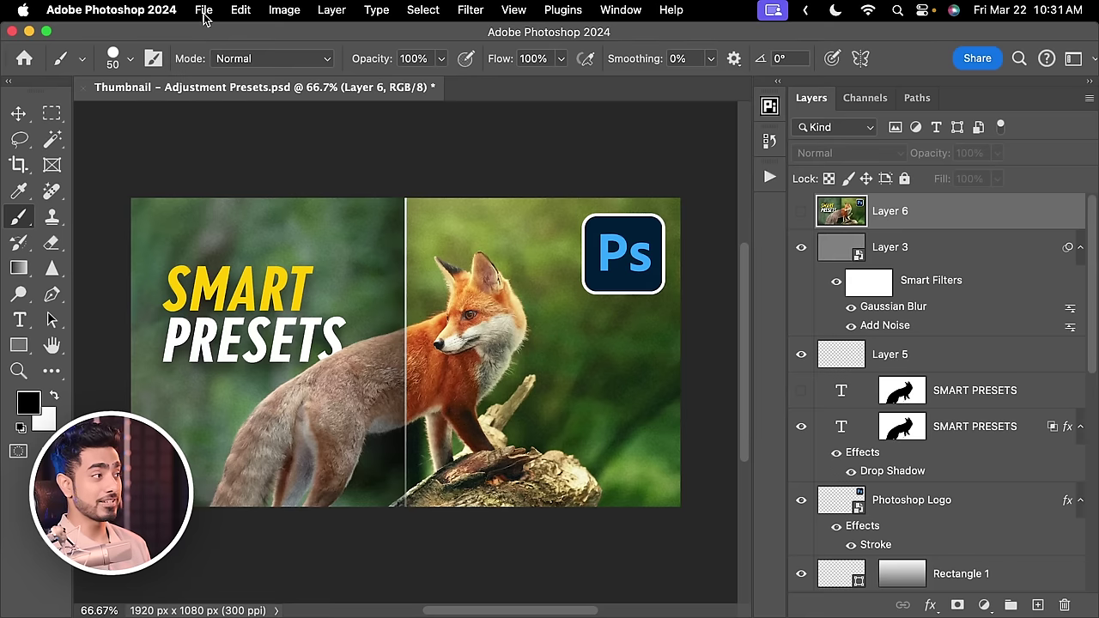
Save the layered thumbnail as a Photoshop file in the Example 13 folder, with the color profile embedded and Maximize Compatibility on
click(204, 11)
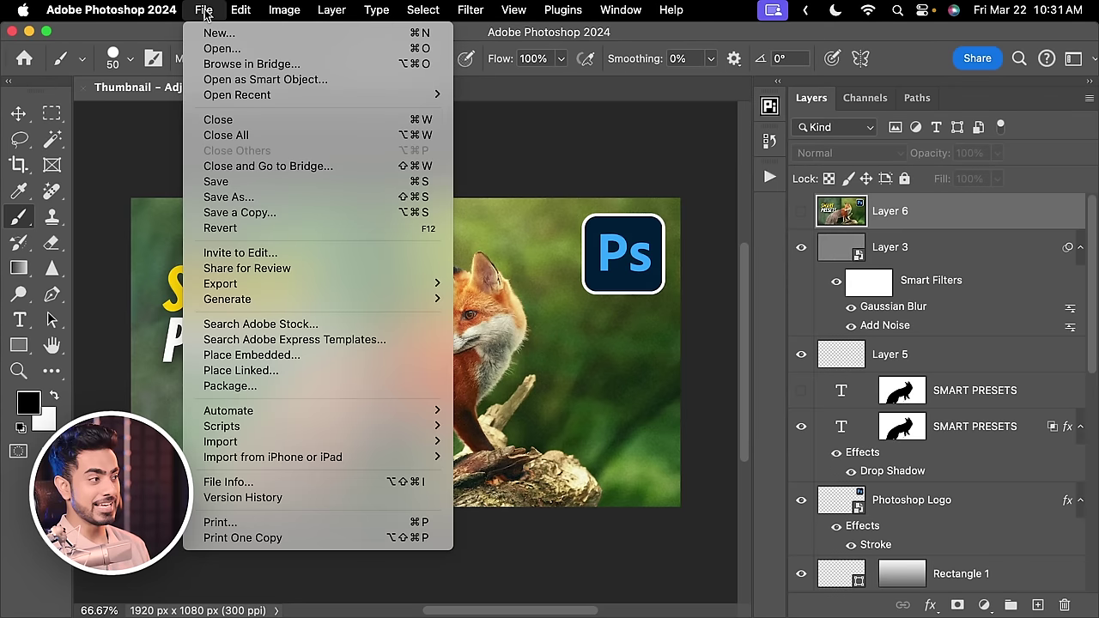
click(228, 197)
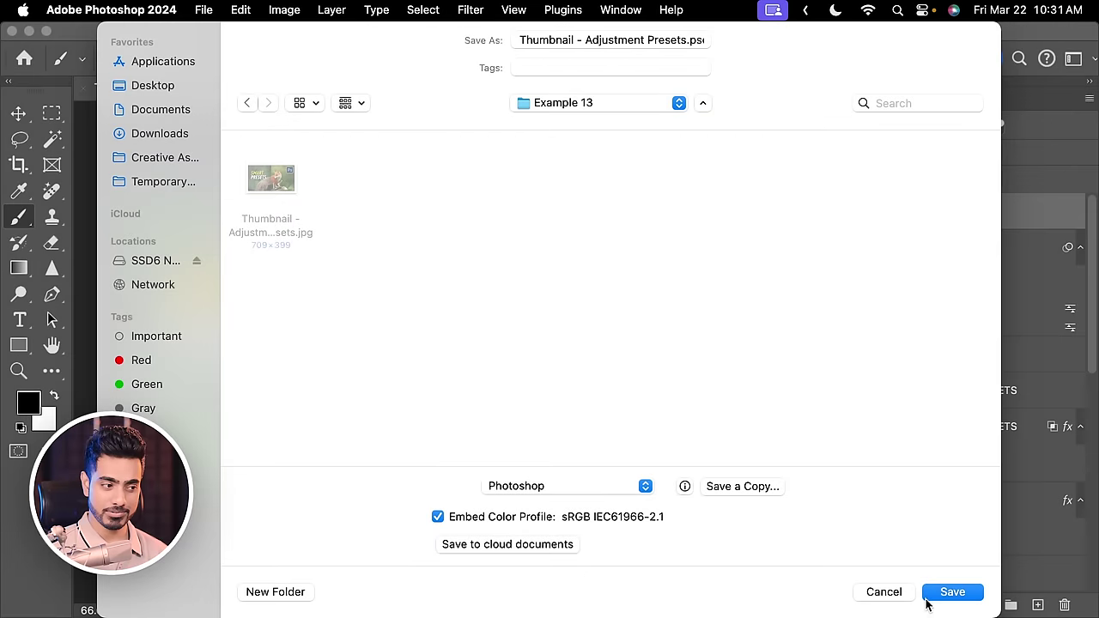
click(949, 592)
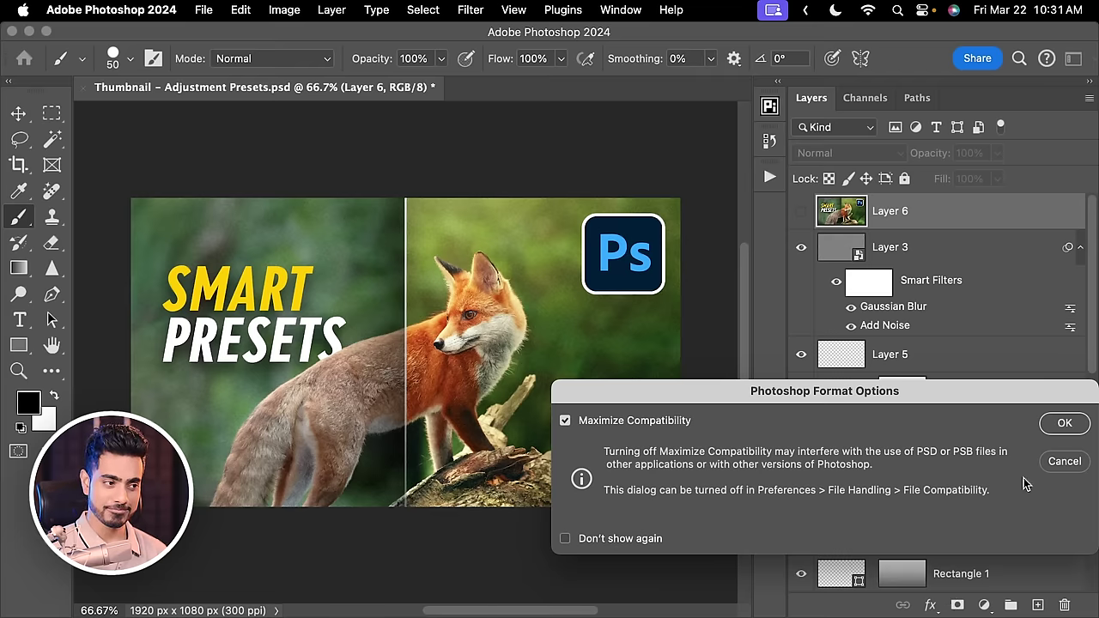
click(1060, 422)
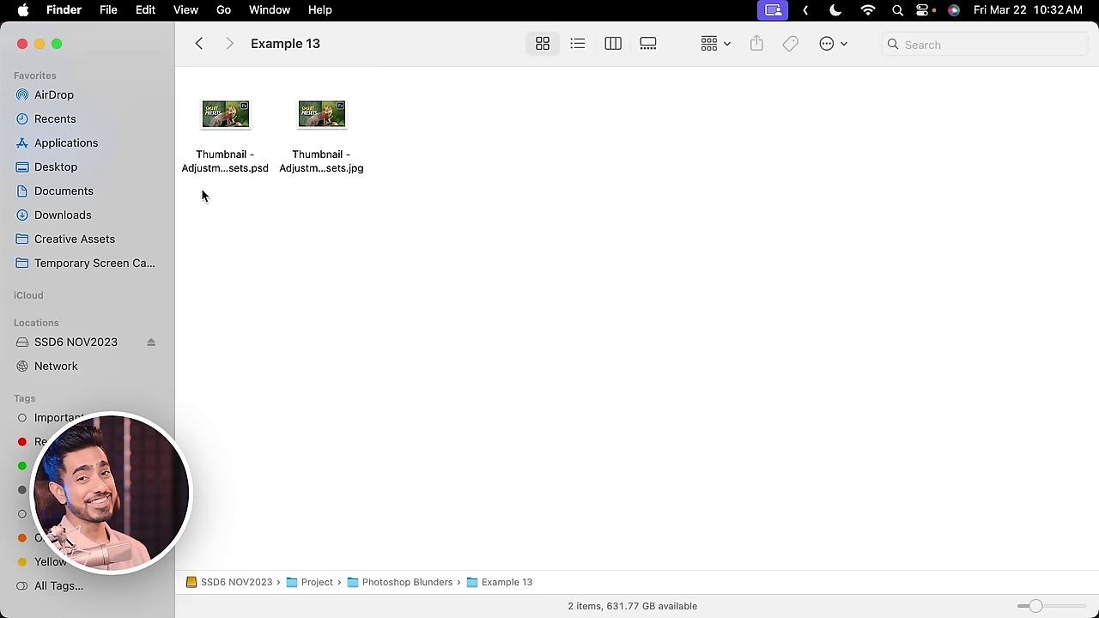
Open the saved thumbnail PSD and replace the word SMART with NEW in the visible SMART PRESETS text layer
double_click(230, 121)
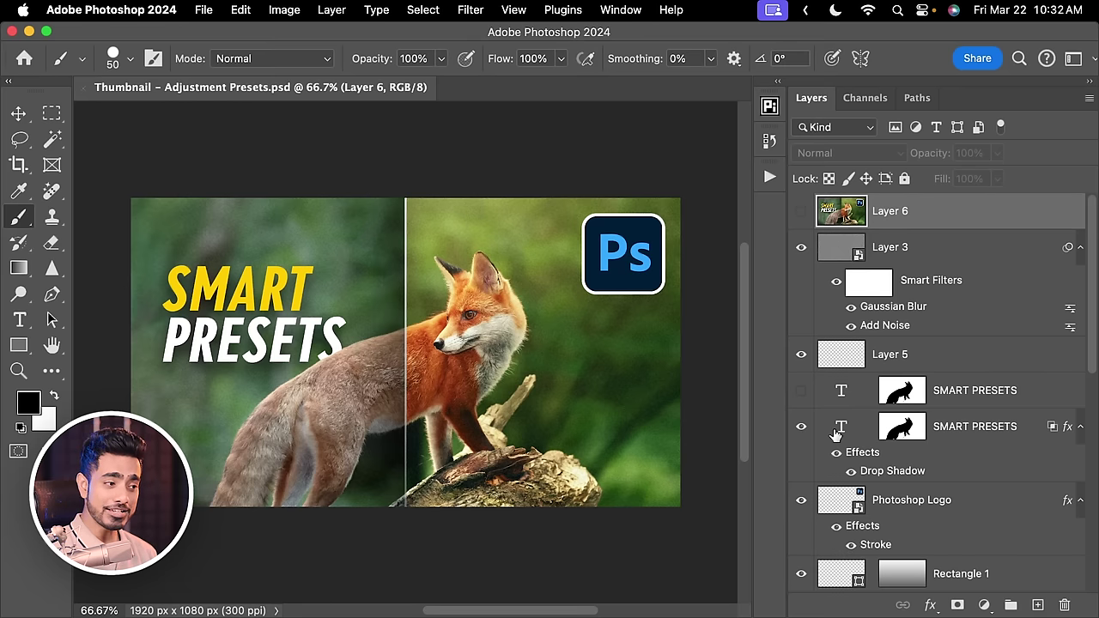
click(901, 426)
double_click(841, 426)
click(292, 273)
drag(307, 276, 134, 261)
text(NEW)
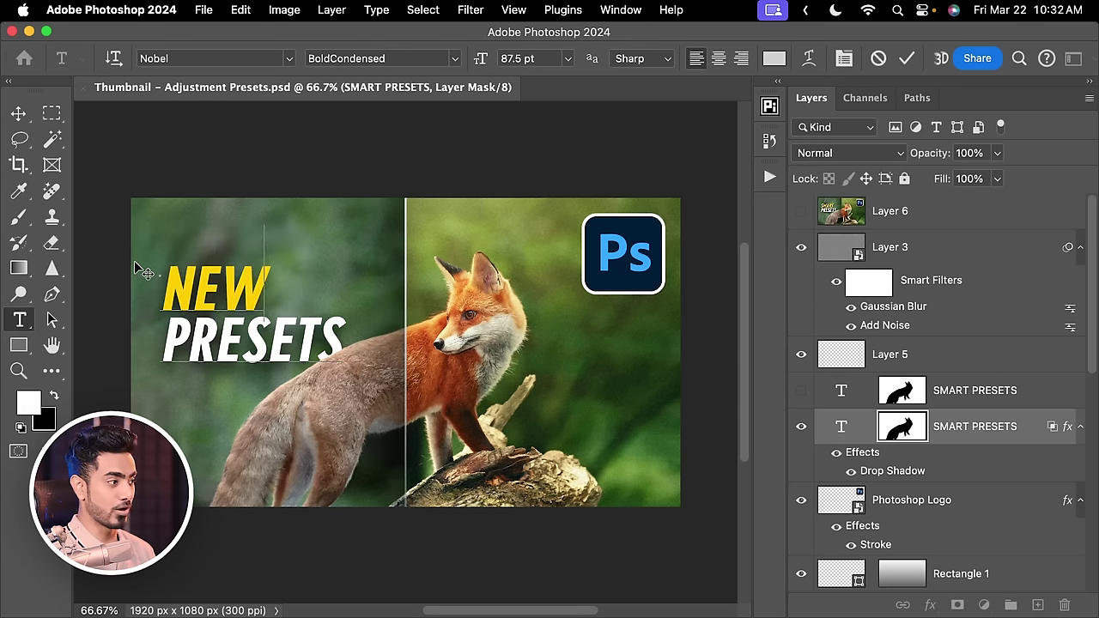